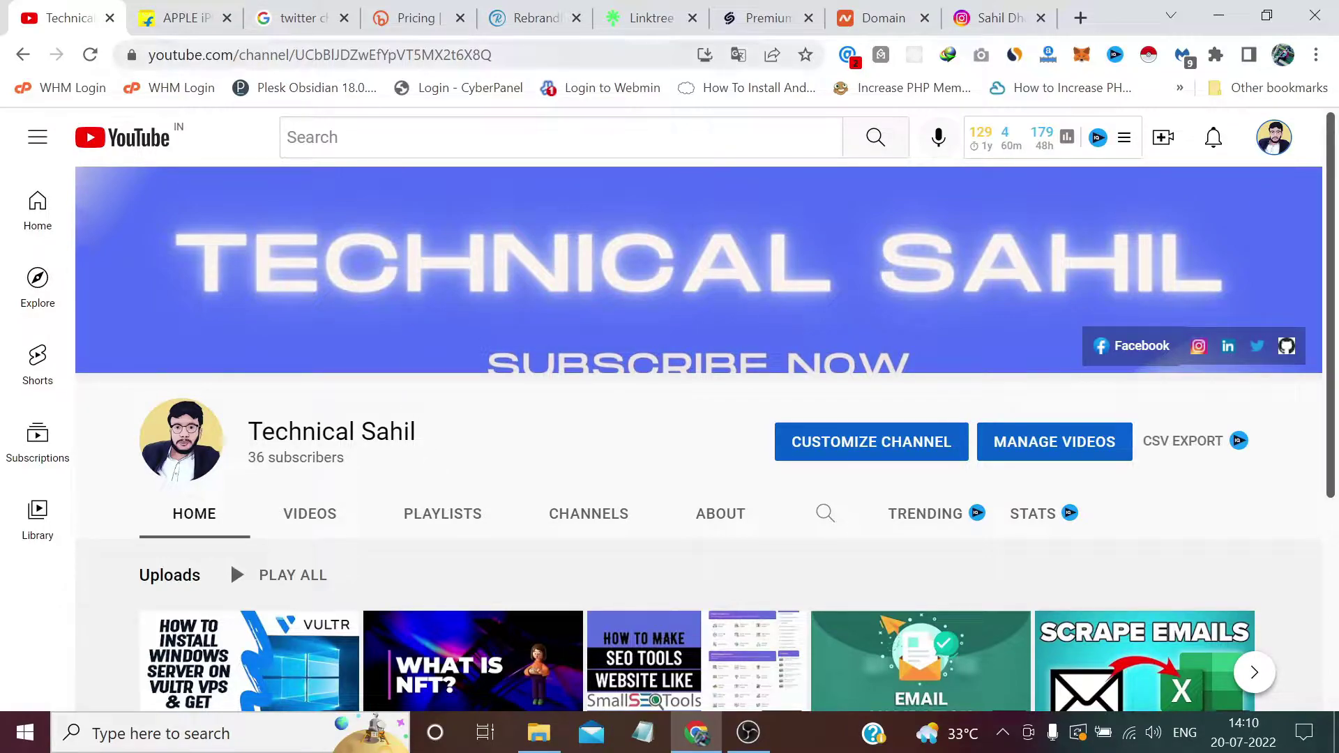
- Examine the full YouTube channel URL and compare it with the search result for Twitter's character limit
{"action": "key", "text": "ctrl+l"}
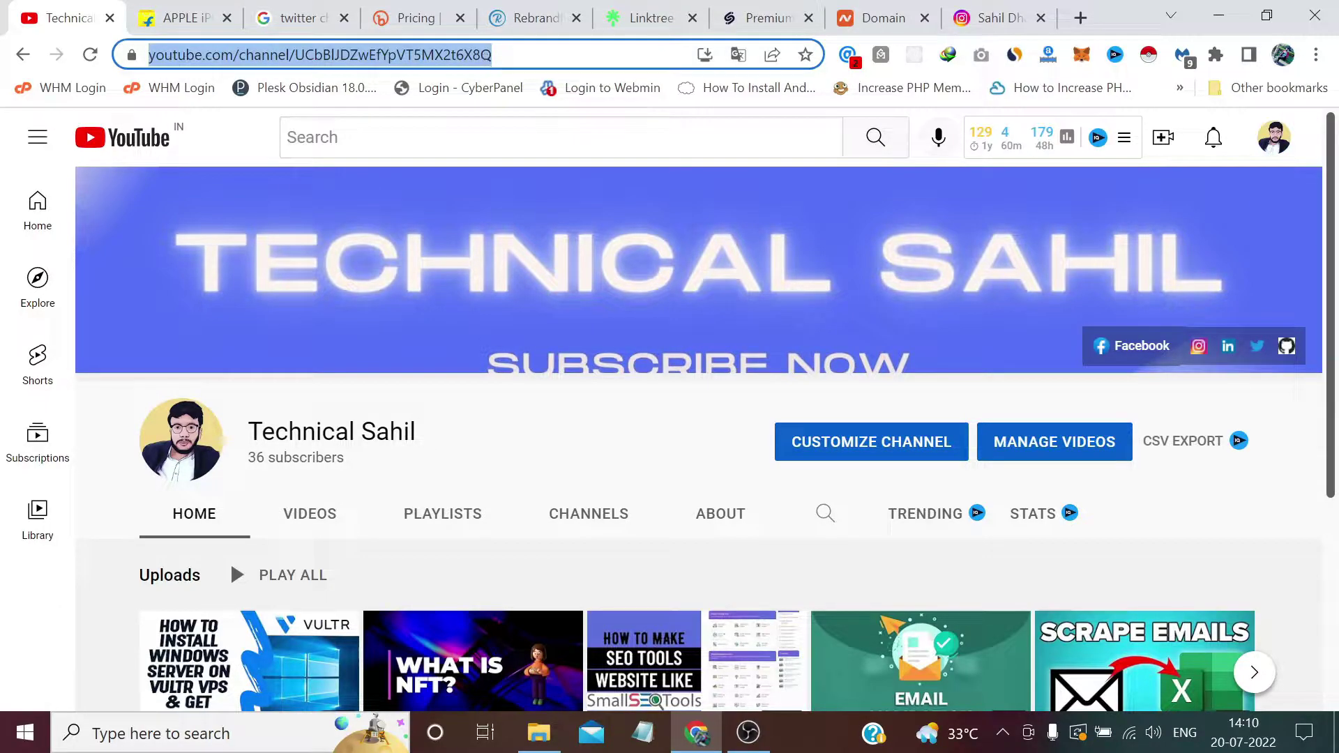
{"action": "key", "text": "End"}
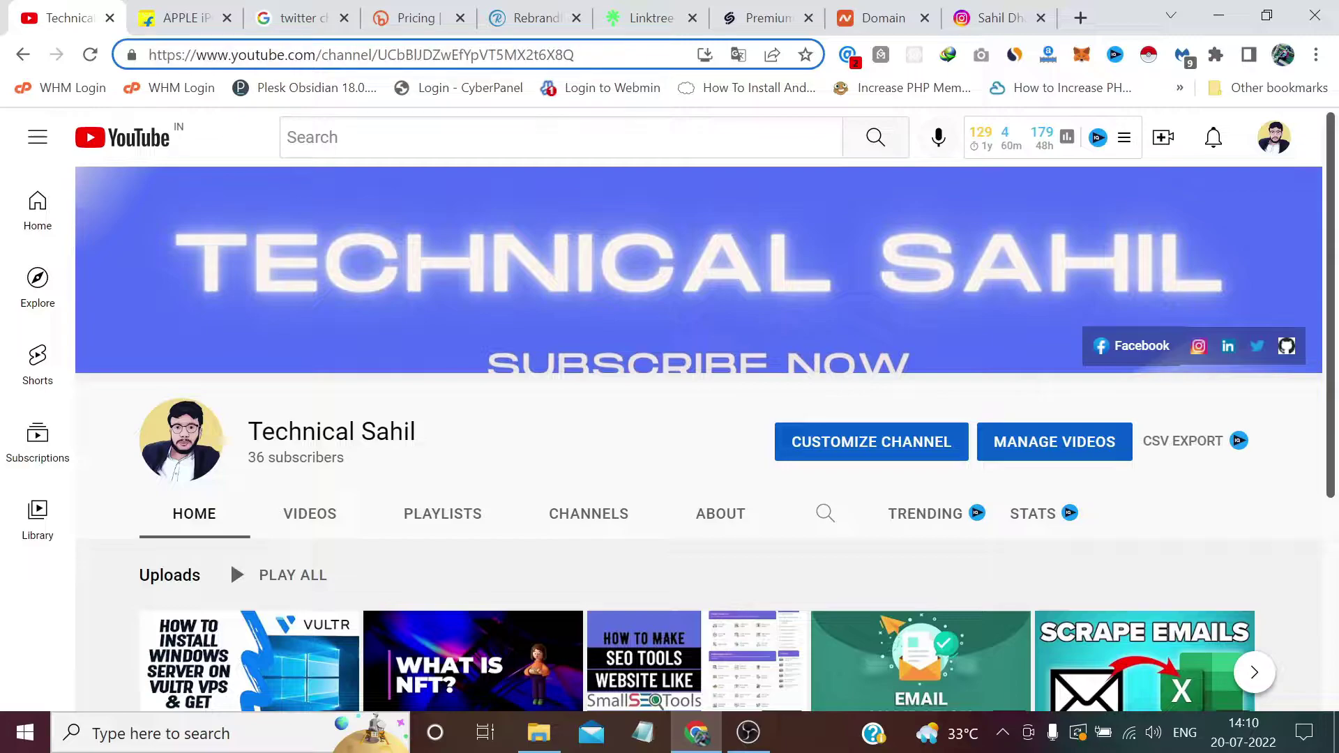
{"action": "left_click", "coordinate": [605, 426]}
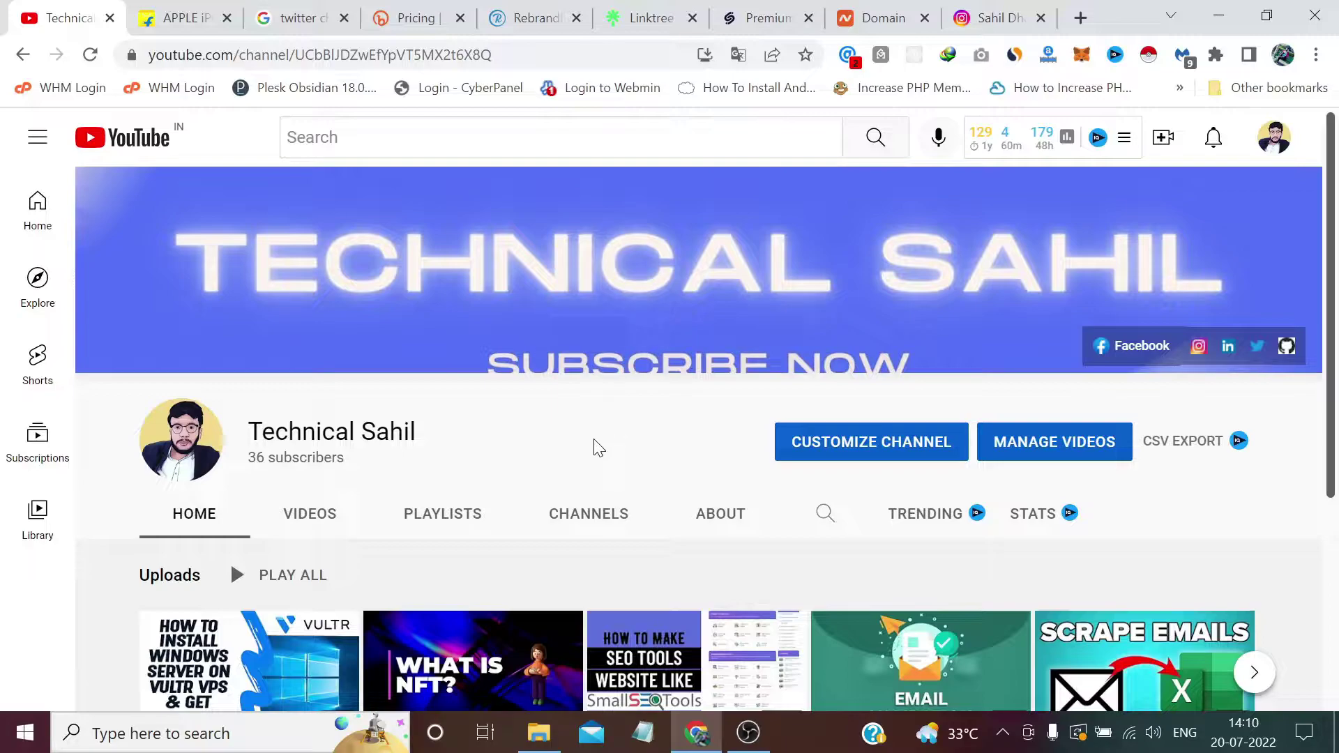
{"action": "left_click", "coordinate": [301, 15]}
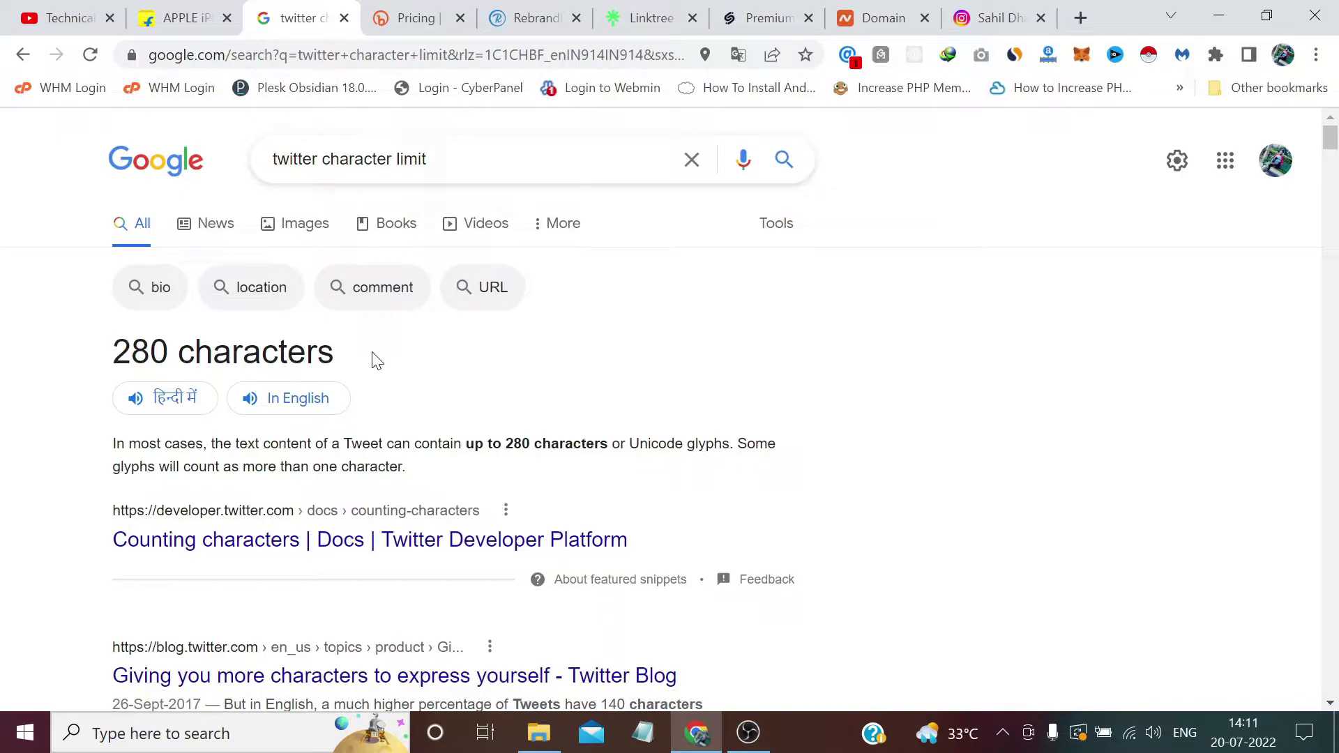
{"action": "left_click", "coordinate": [66, 18]}
{"action": "key", "text": "ctrl+l"}
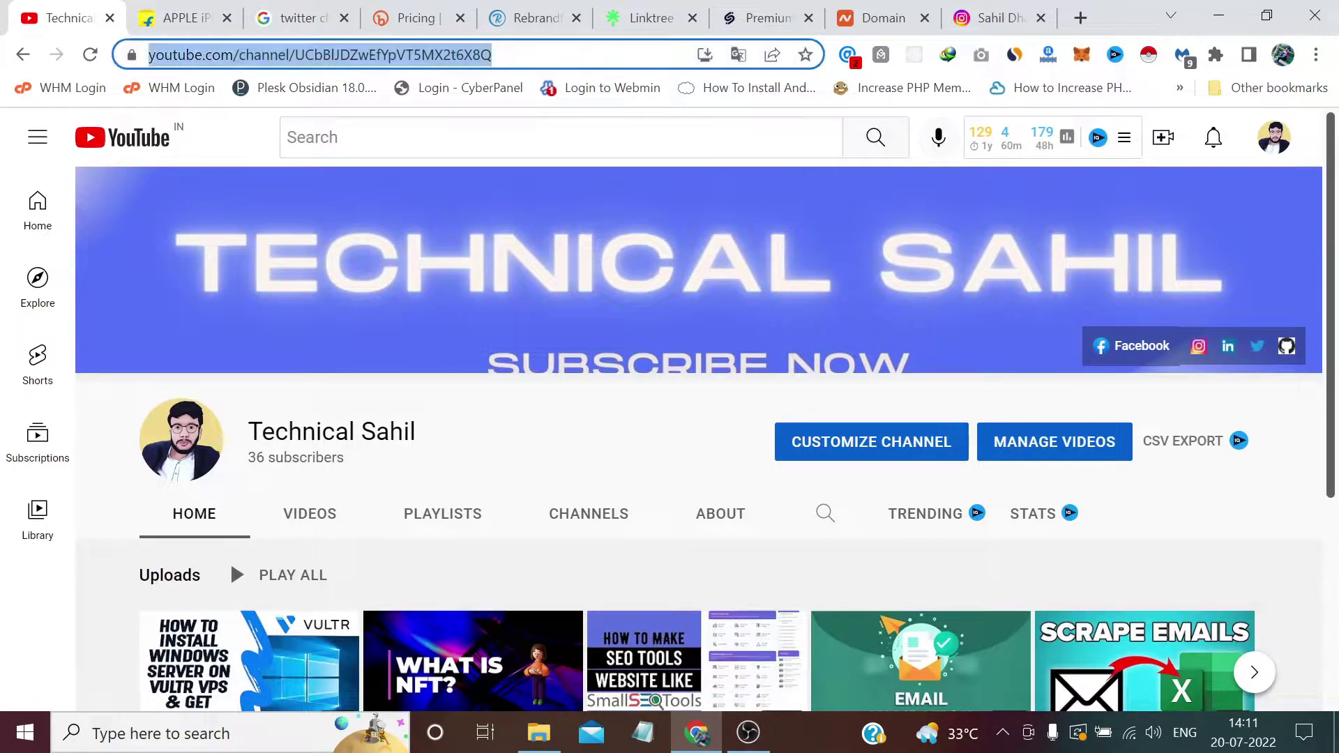
{"action": "key", "text": "End"}
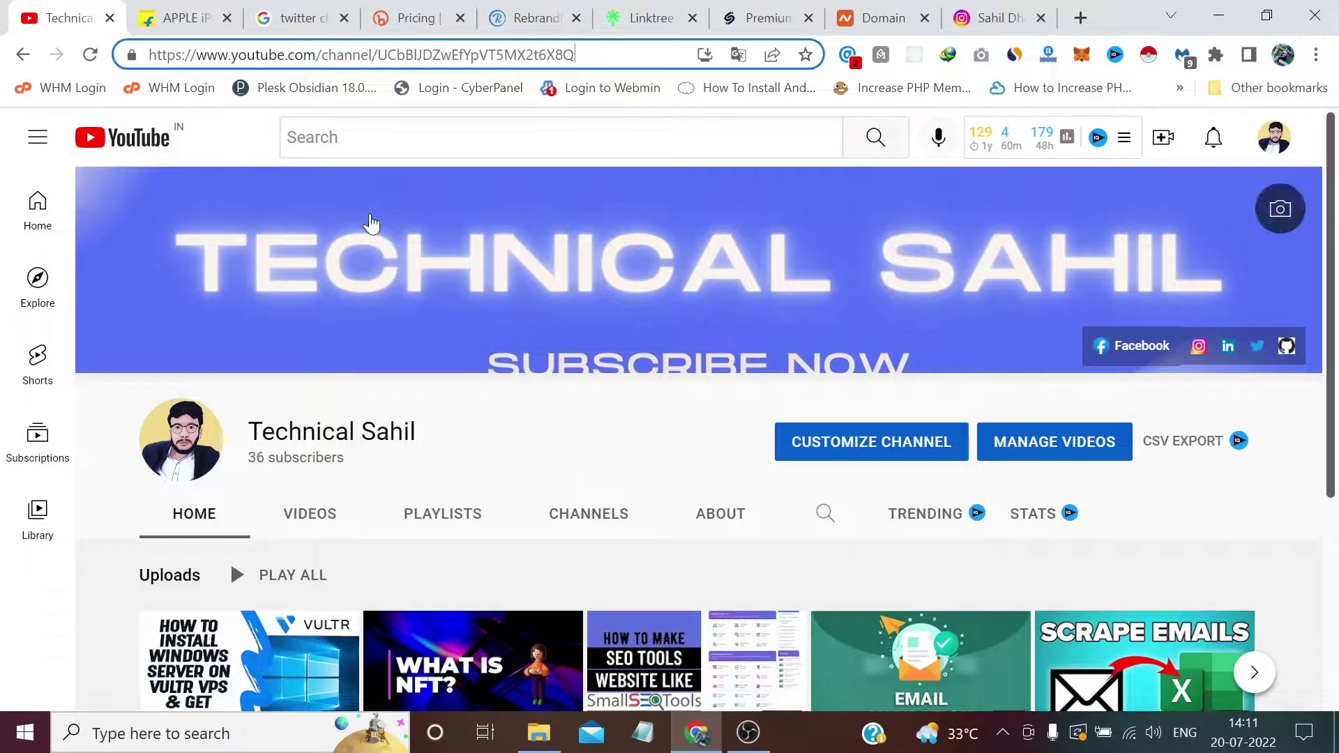
- Copy the Flipkart iPhone 13 Pro Max product URL, switch to Notepad and paste it into the empty note in a maximized window
{"action": "left_click", "coordinate": [208, 17]}
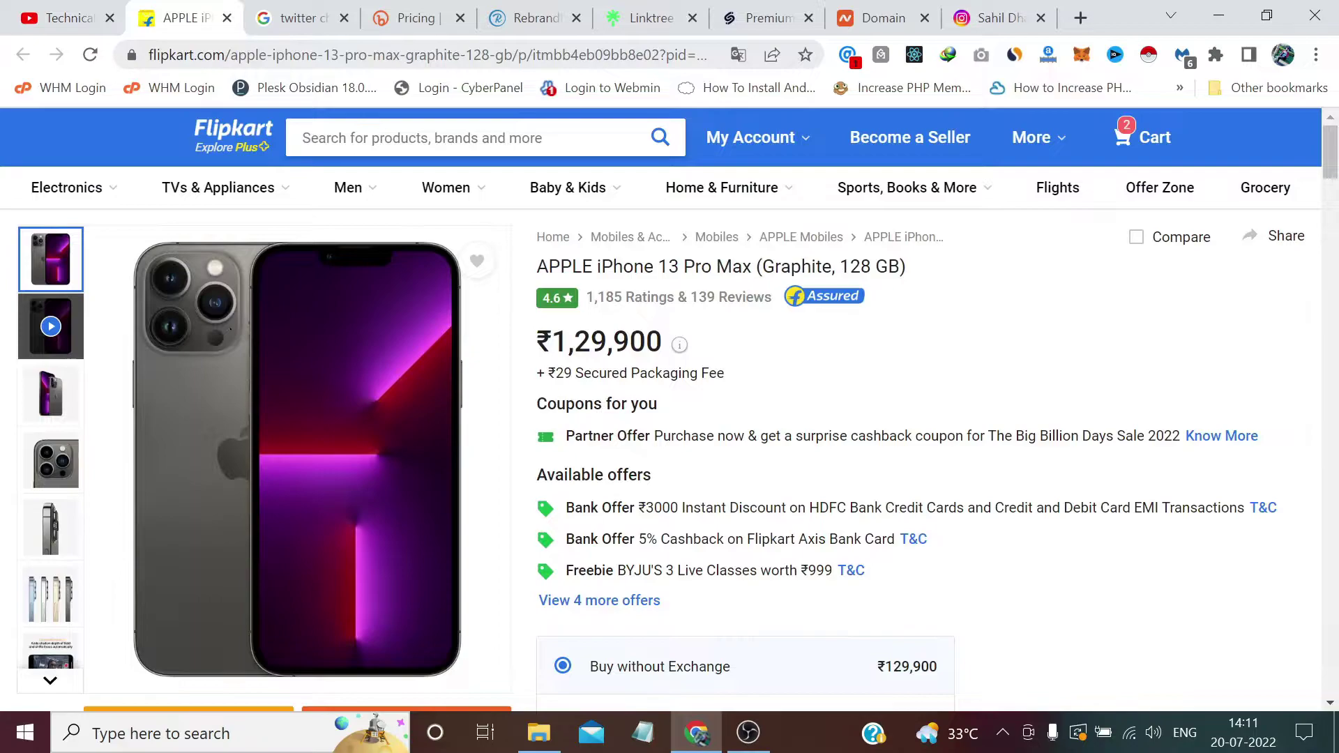
{"action": "left_click", "coordinate": [286, 55]}
{"action": "right_click", "coordinate": [295, 55]}
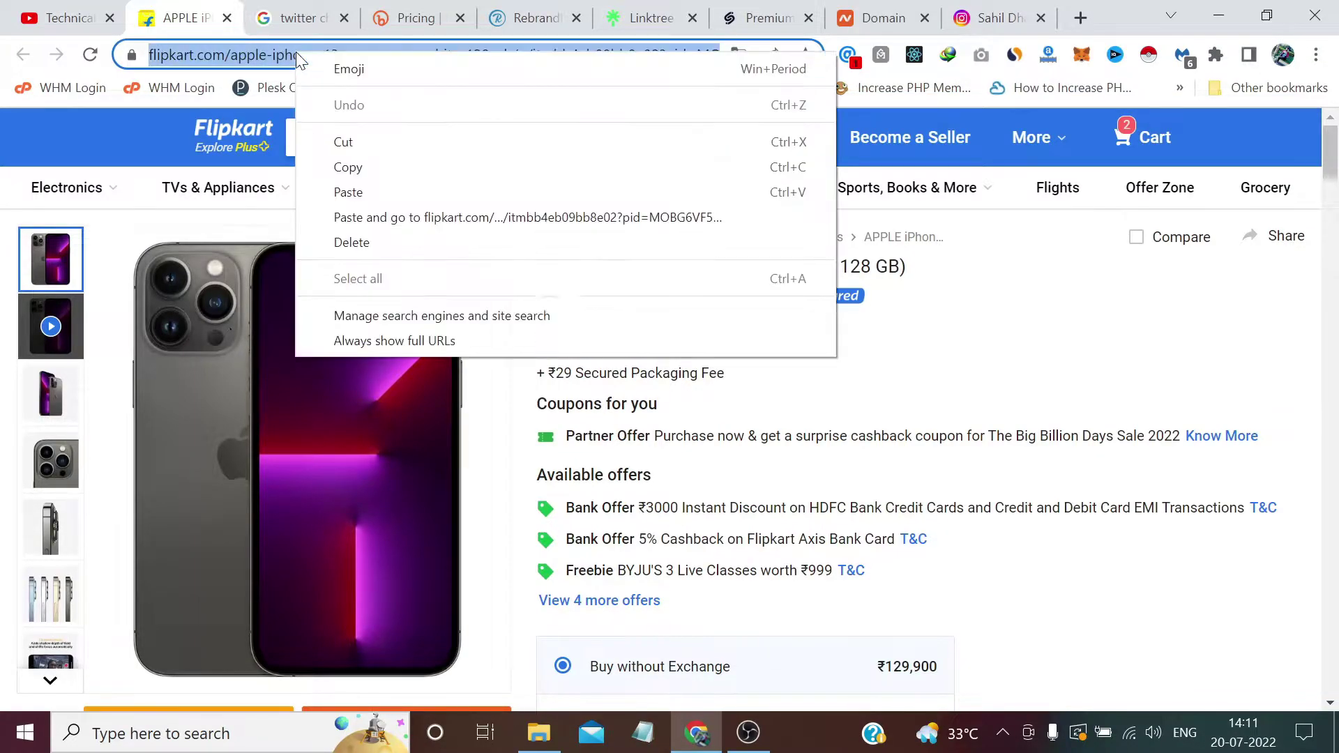
{"action": "left_click", "coordinate": [389, 165]}
{"action": "left_click", "coordinate": [642, 732]}
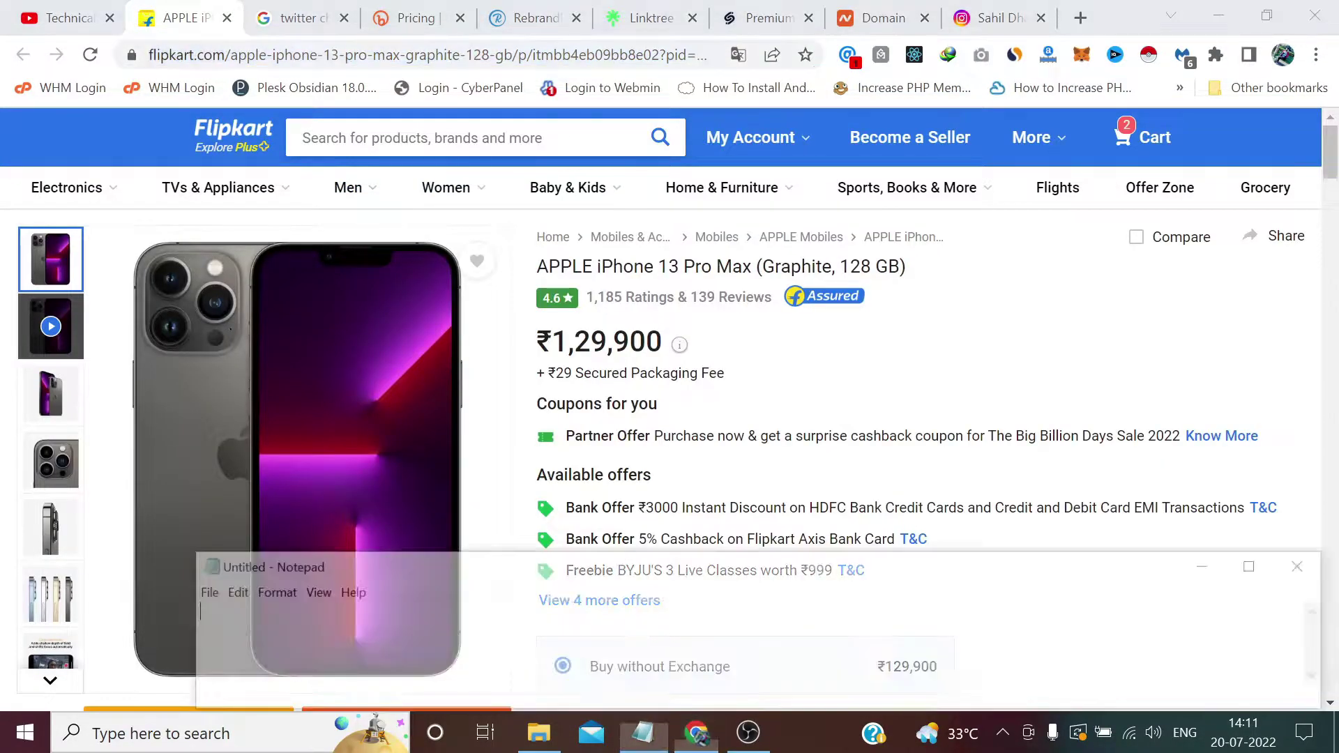
{"action": "right_click", "coordinate": [567, 649]}
{"action": "left_click", "coordinate": [647, 431]}
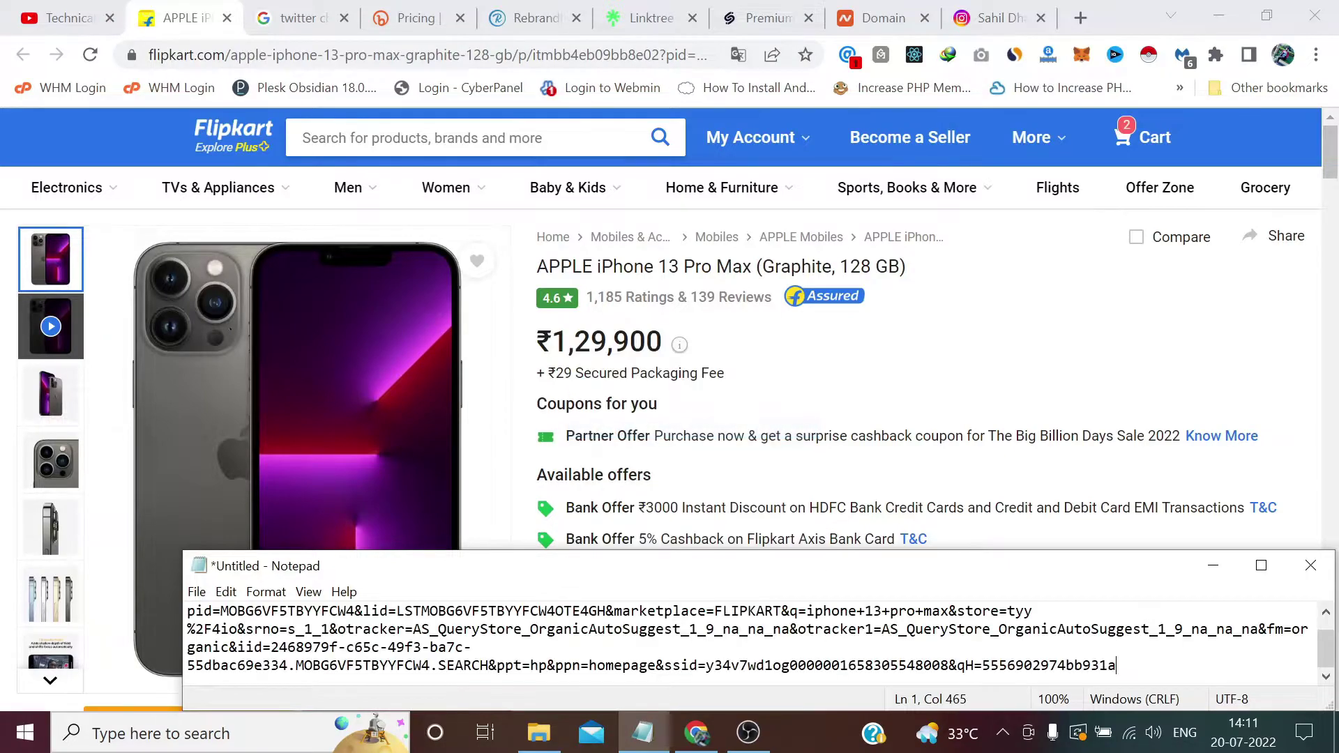
{"action": "left_click", "coordinate": [1261, 566]}
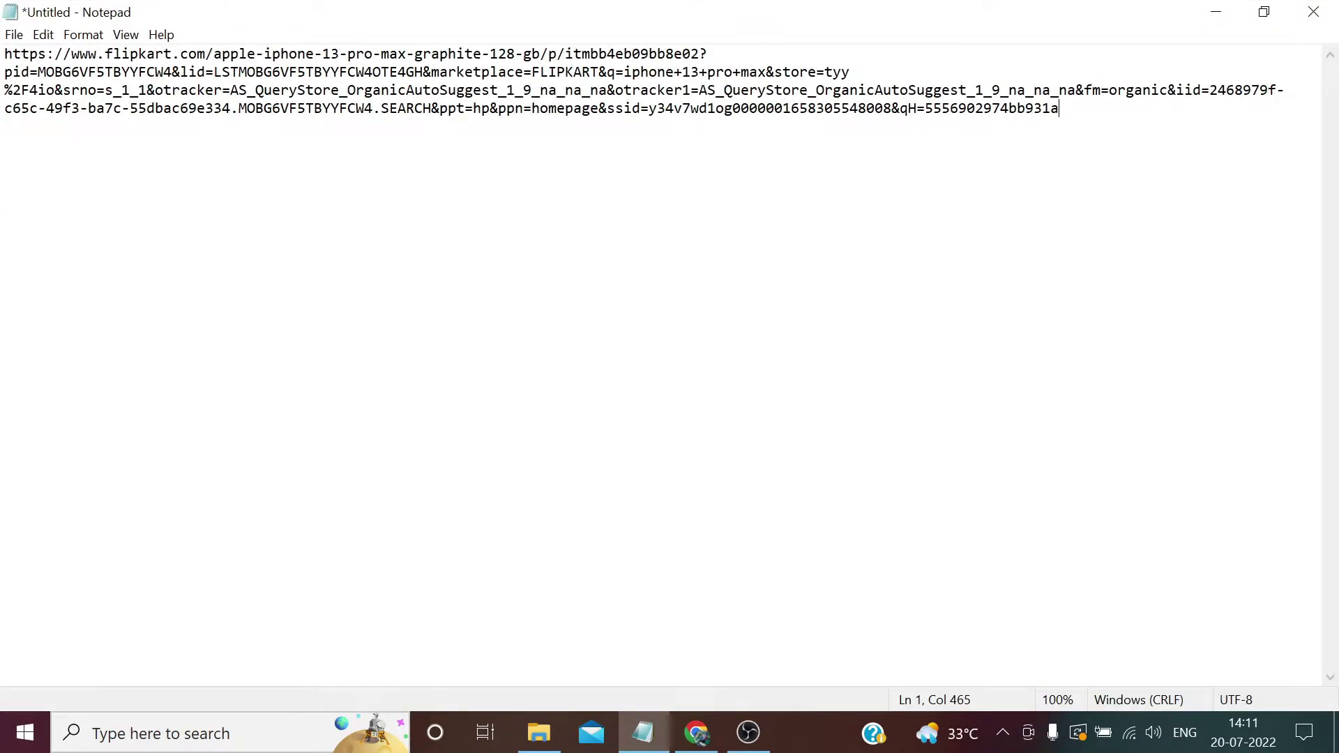
{"action": "key", "text": "Return"}
{"action": "key", "text": "Return"}
{"action": "key", "text": "BackSpace"}
{"action": "key", "text": "BackSpace"}
- Return to Chrome and look over the open Bitly, Rebrandly, Linktree, domain and Instagram profile pages
{"action": "key", "text": "alt+Tab"}
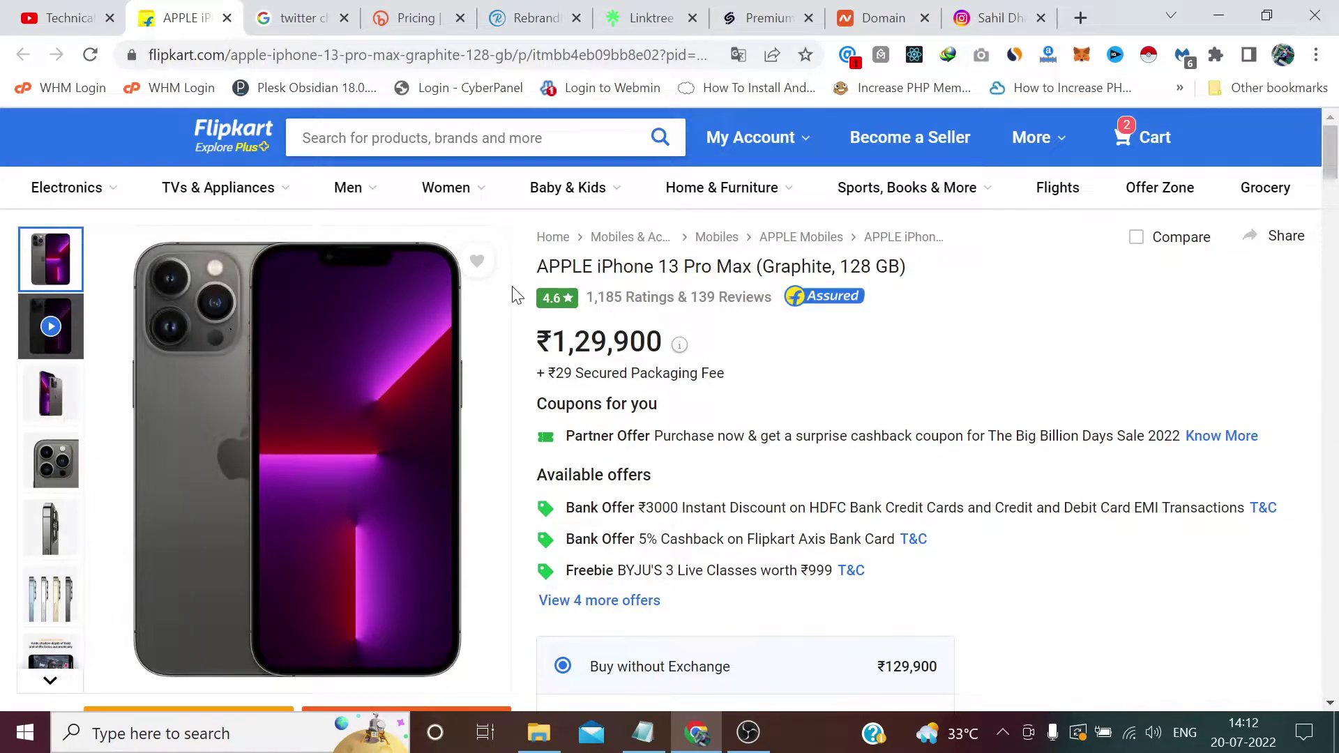
{"action": "left_click", "coordinate": [413, 18]}
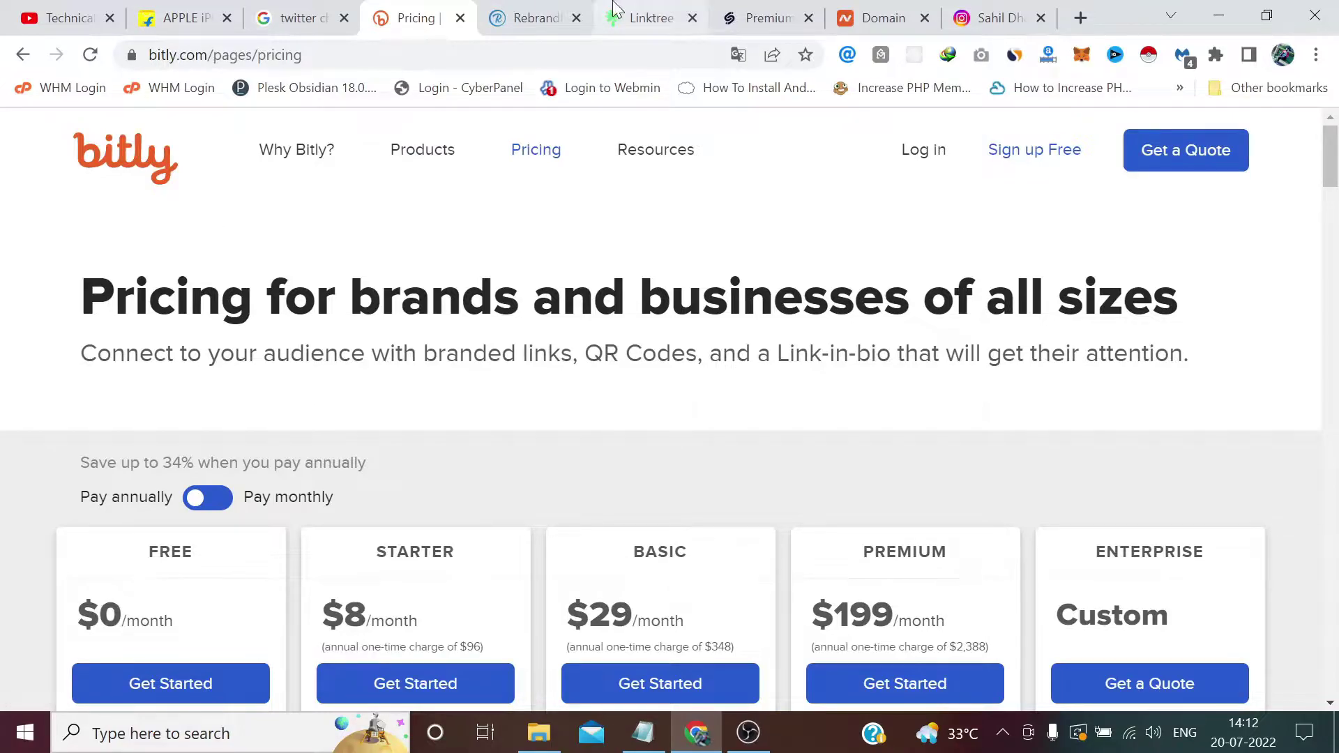
{"action": "left_click", "coordinate": [552, 18]}
{"action": "left_click", "coordinate": [612, 10]}
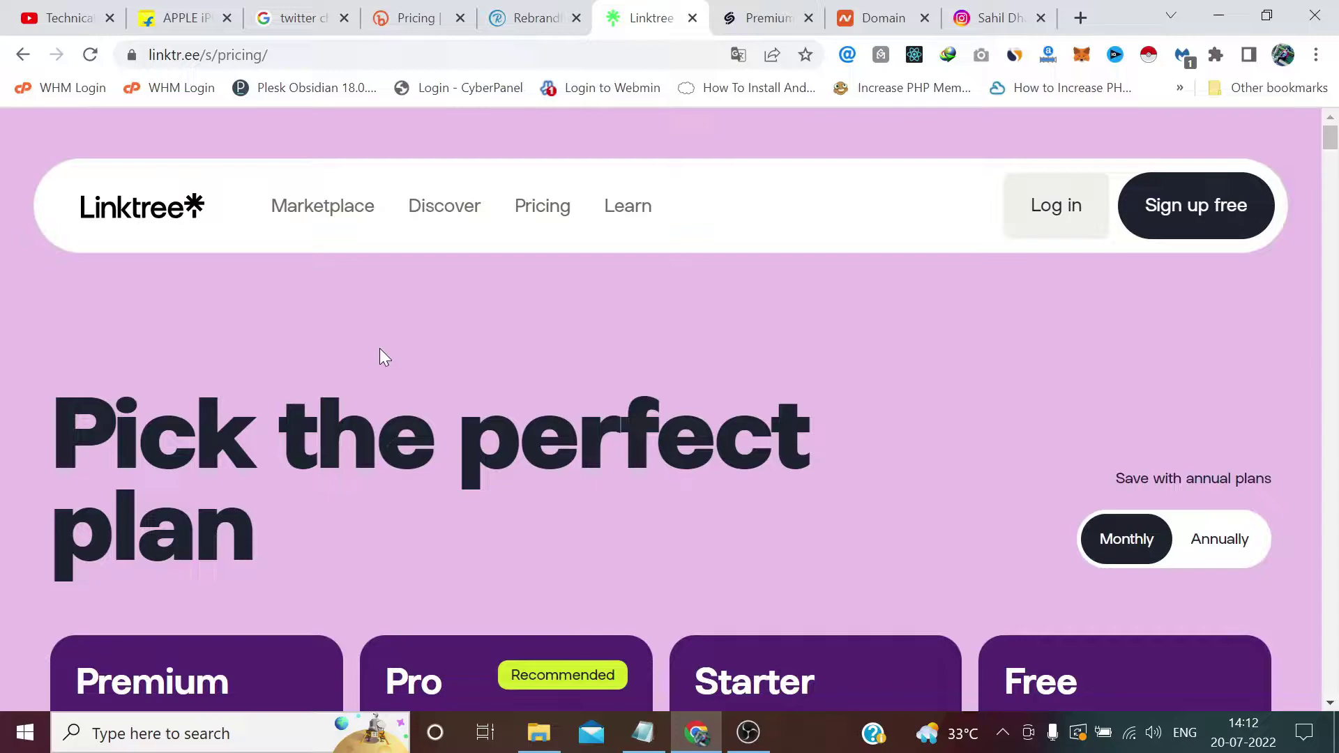
{"action": "left_click", "coordinate": [893, 18]}
{"action": "left_click", "coordinate": [991, 17]}
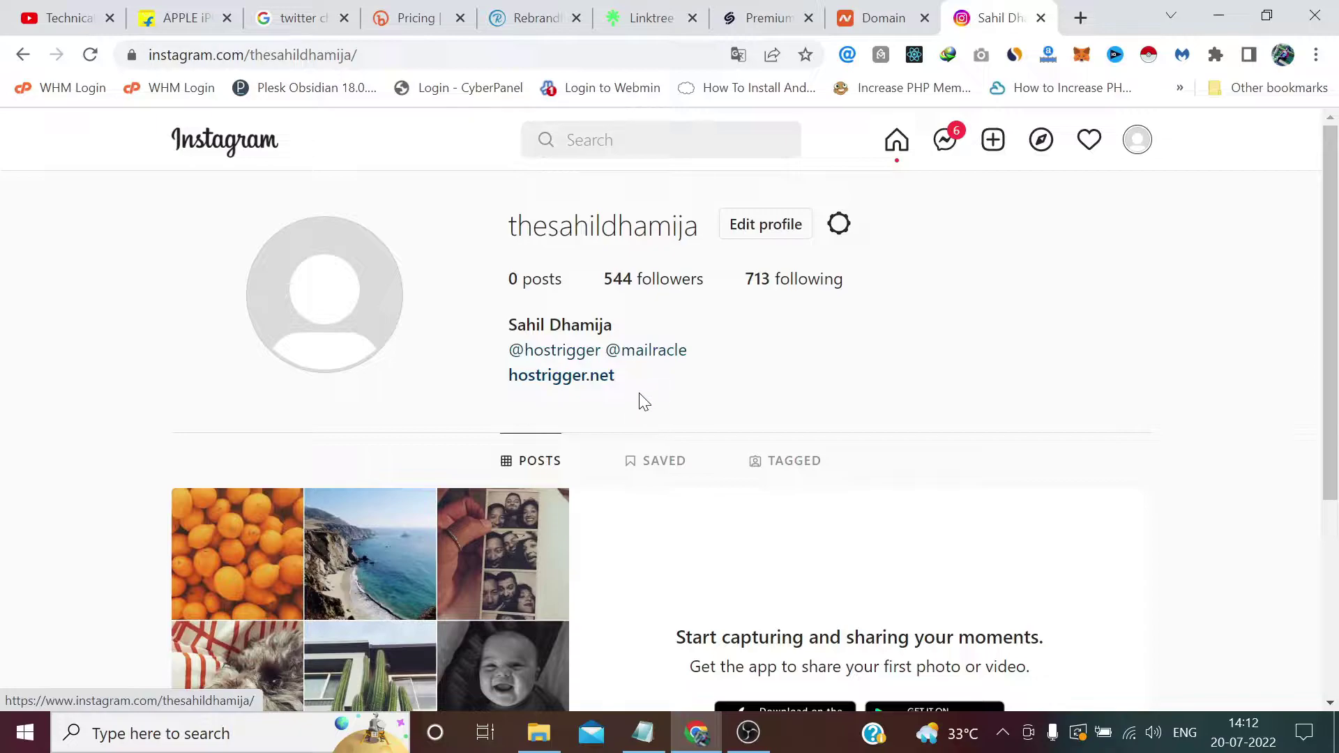
- Examine the free plan on Bitly's pricing page, highlighting its monthly link allowance and link-in-bio feature
{"action": "key", "text": "ctrl+4"}
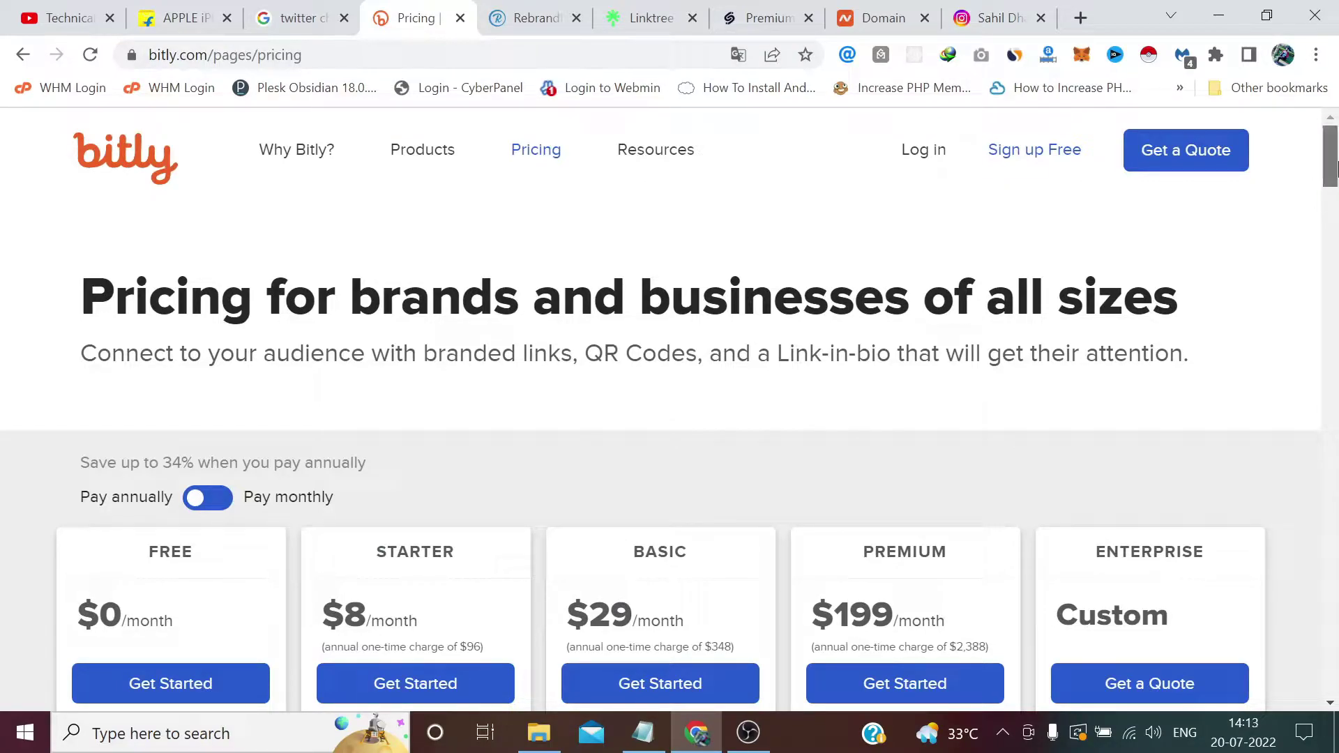
{"action": "scroll", "coordinate": [1061, 252], "scroll_direction": "down", "scroll_amount": 4}
{"action": "left_click_drag", "start_coordinate": [1333, 178], "coordinate": [1335, 176]}
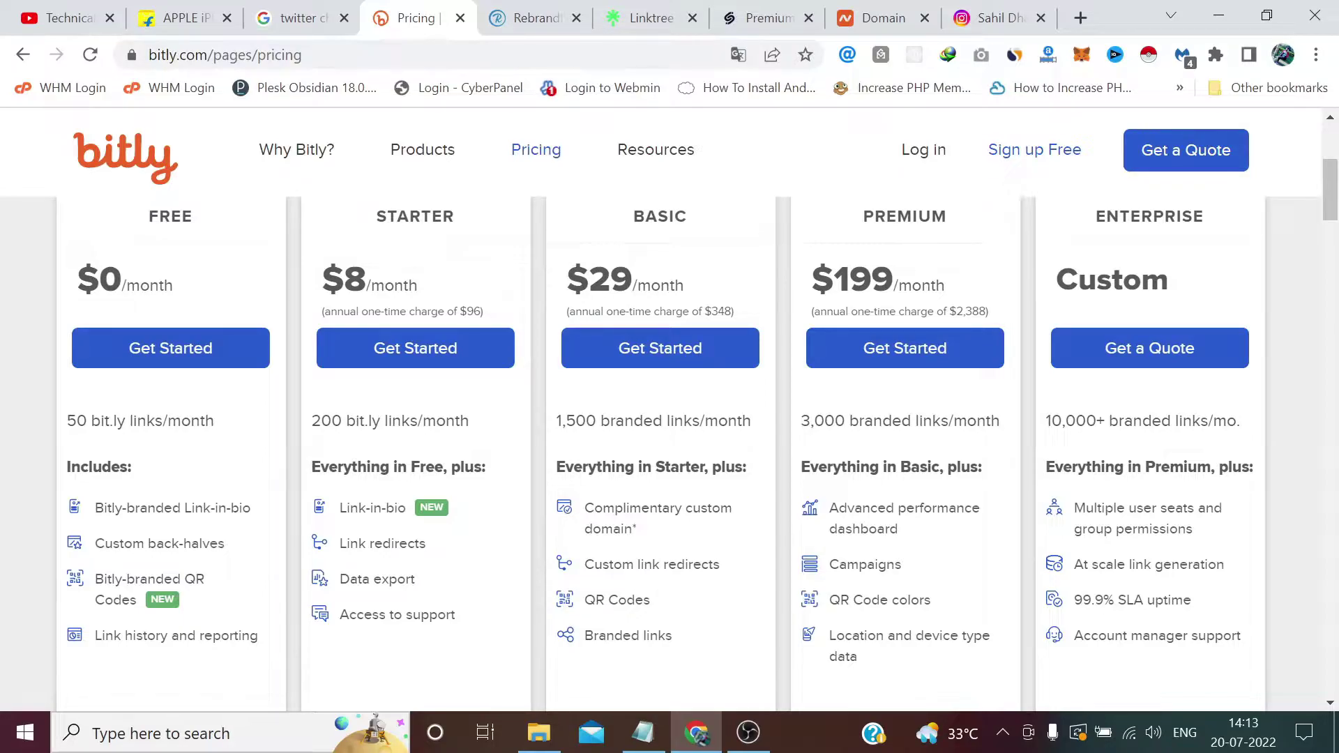
{"action": "left_click_drag", "start_coordinate": [214, 421], "coordinate": [77, 421]}
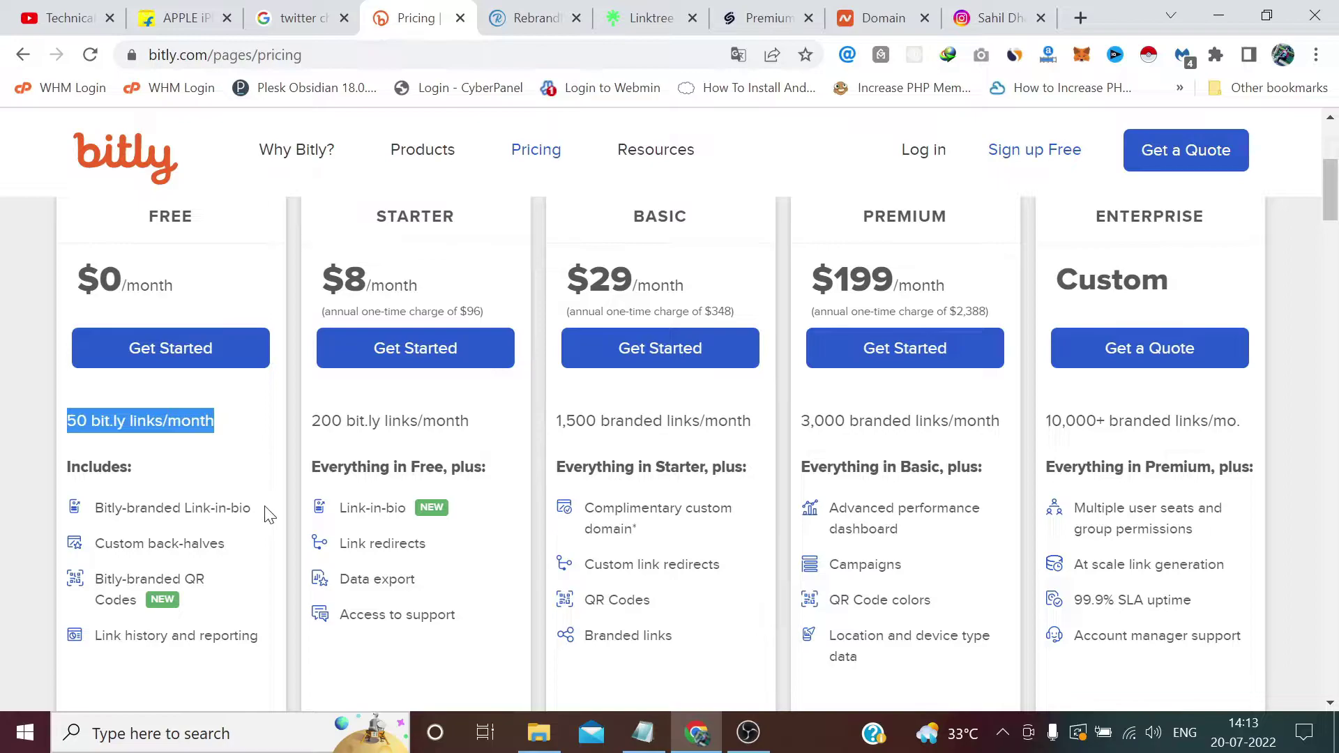
{"action": "left_click_drag", "start_coordinate": [264, 509], "coordinate": [98, 516]}
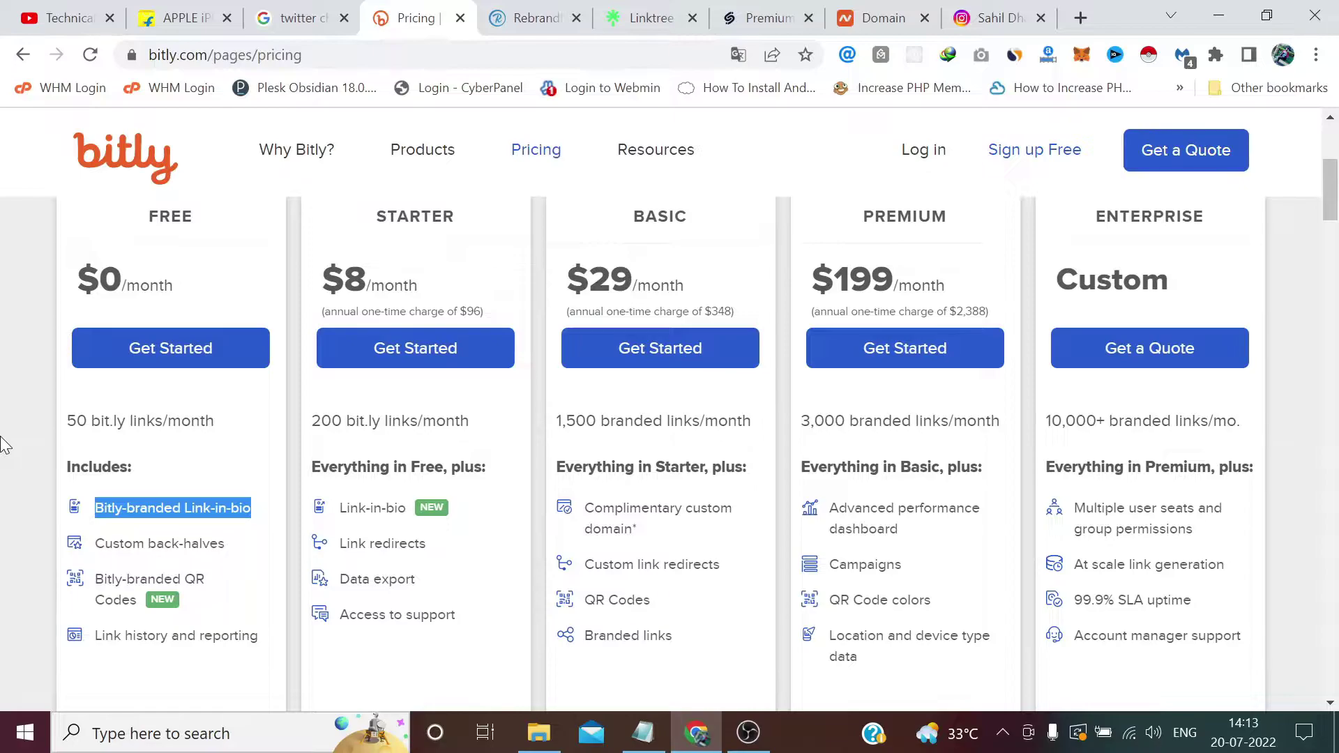
- Review the free plan's tracked clicks, branded links and custom domain limits on Rebrandly's pricing page
{"action": "key", "text": "ctrl+Tab"}
{"action": "scroll", "coordinate": [1336, 197], "scroll_direction": "down", "scroll_amount": 2}
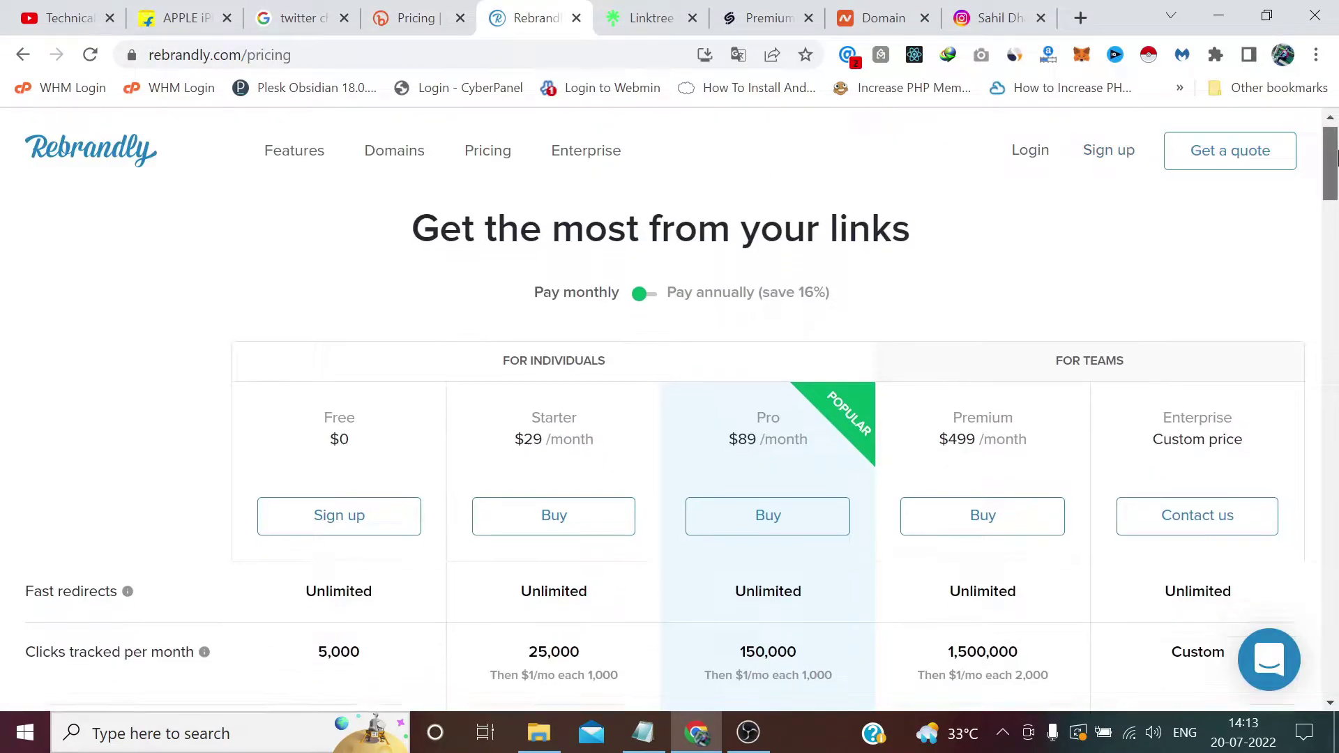
{"action": "scroll", "coordinate": [1336, 197], "scroll_direction": "up", "scroll_amount": 2}
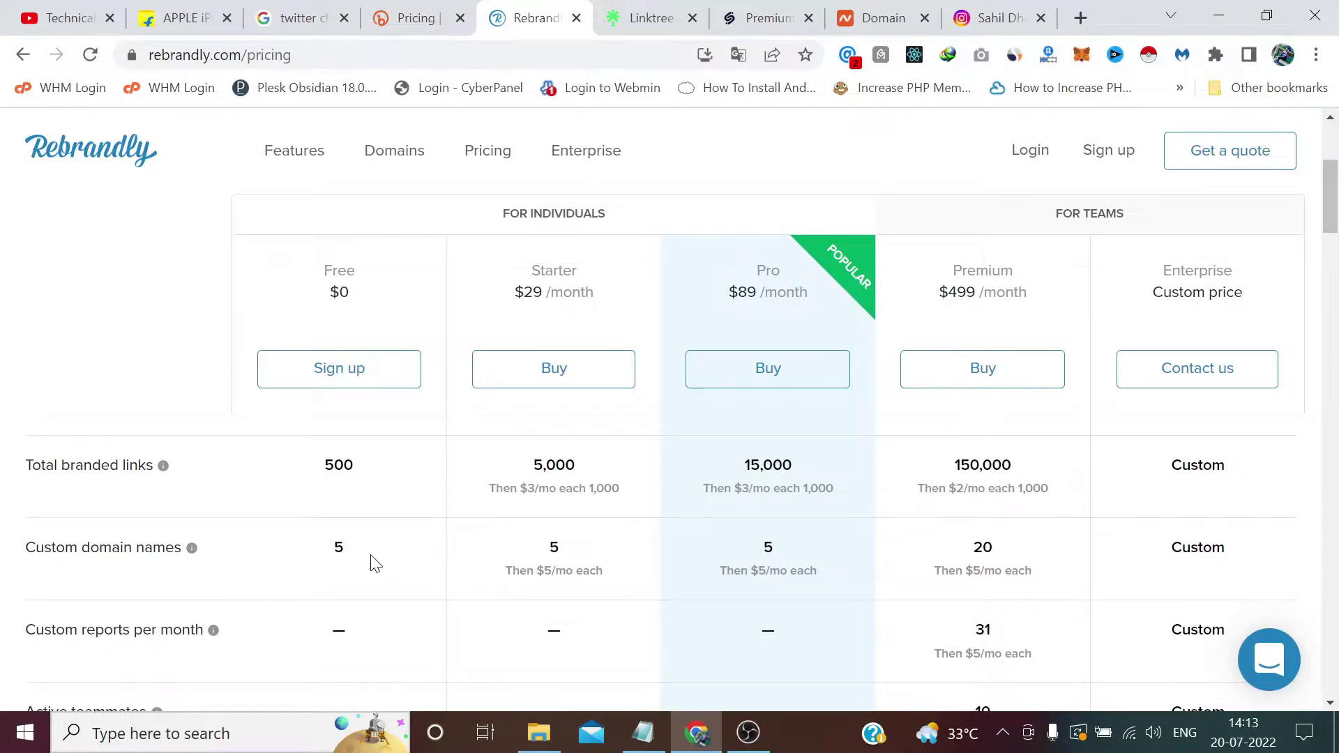
{"action": "scroll", "coordinate": [1336, 258], "scroll_direction": "up", "scroll_amount": 1}
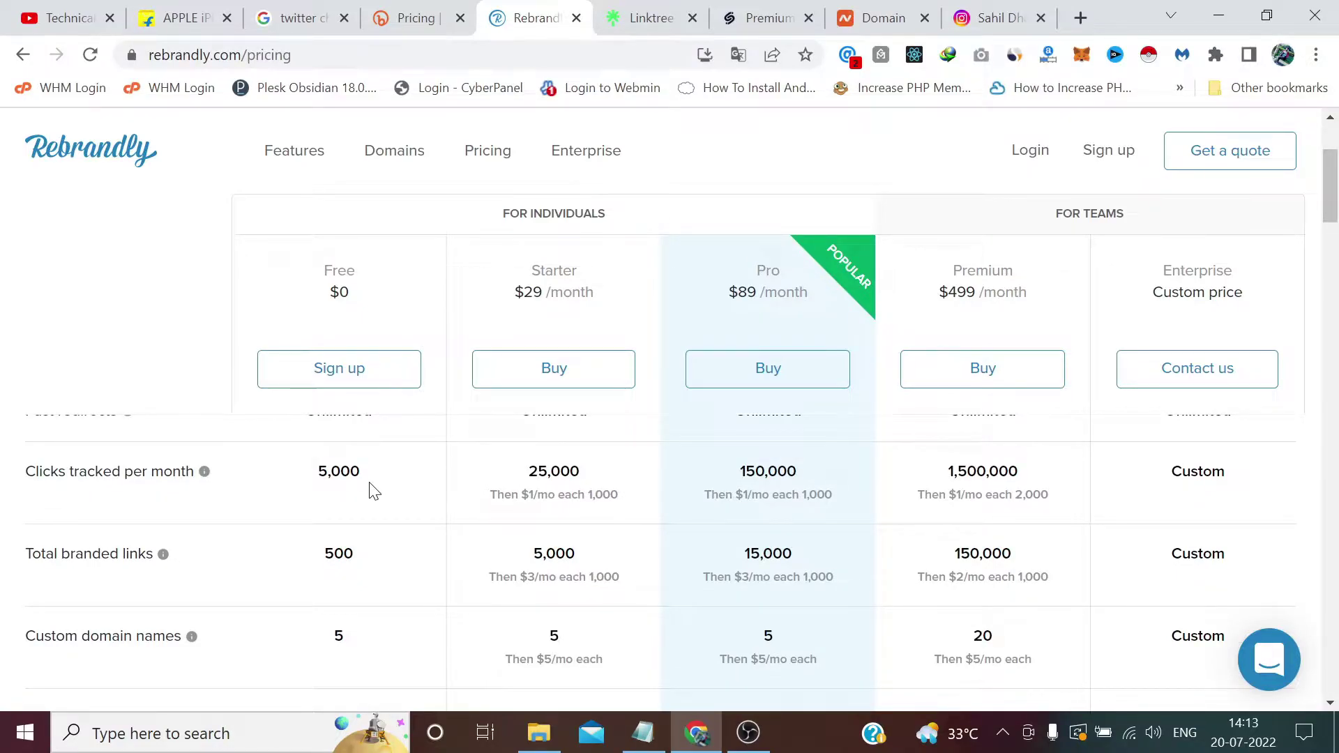
- Compare the Premium, Pro, Starter and Free plans on Linktree's pricing page
{"action": "left_click", "coordinate": [623, 10]}
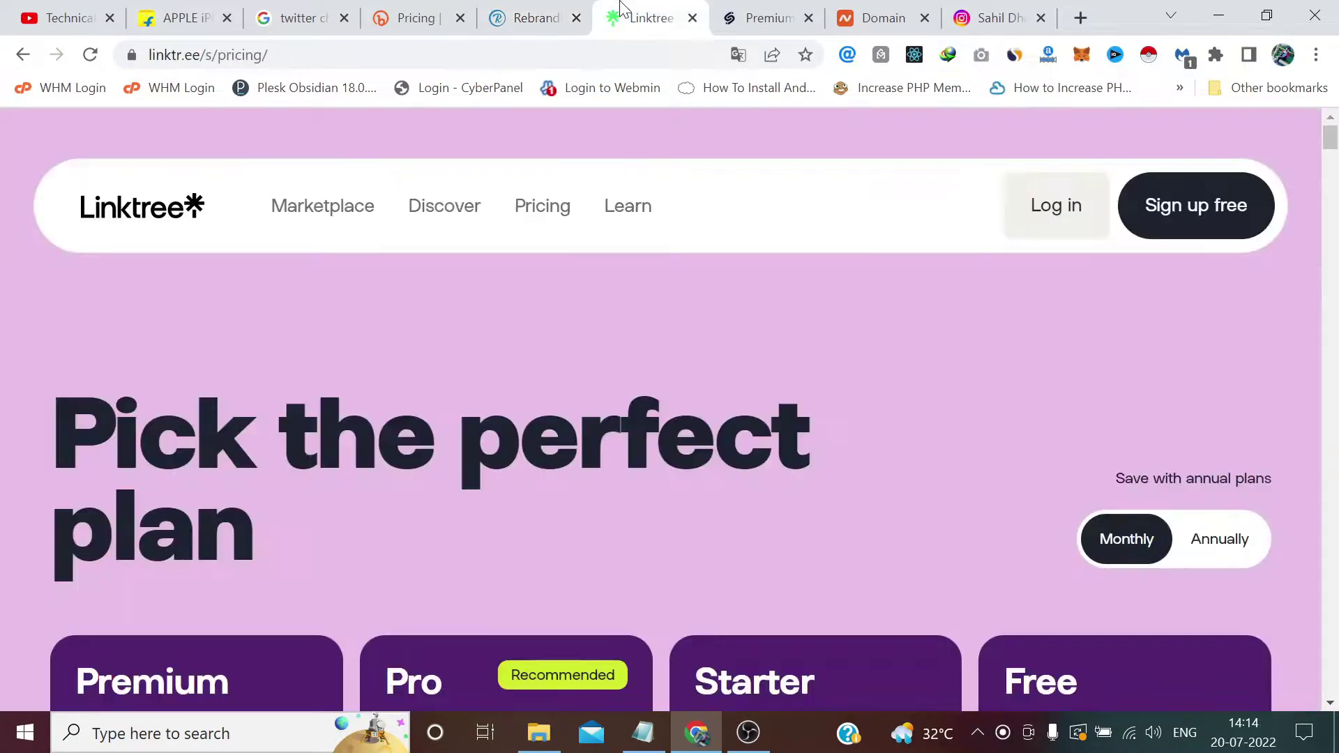
{"action": "scroll", "coordinate": [1334, 147], "scroll_direction": "down", "scroll_amount": 4}
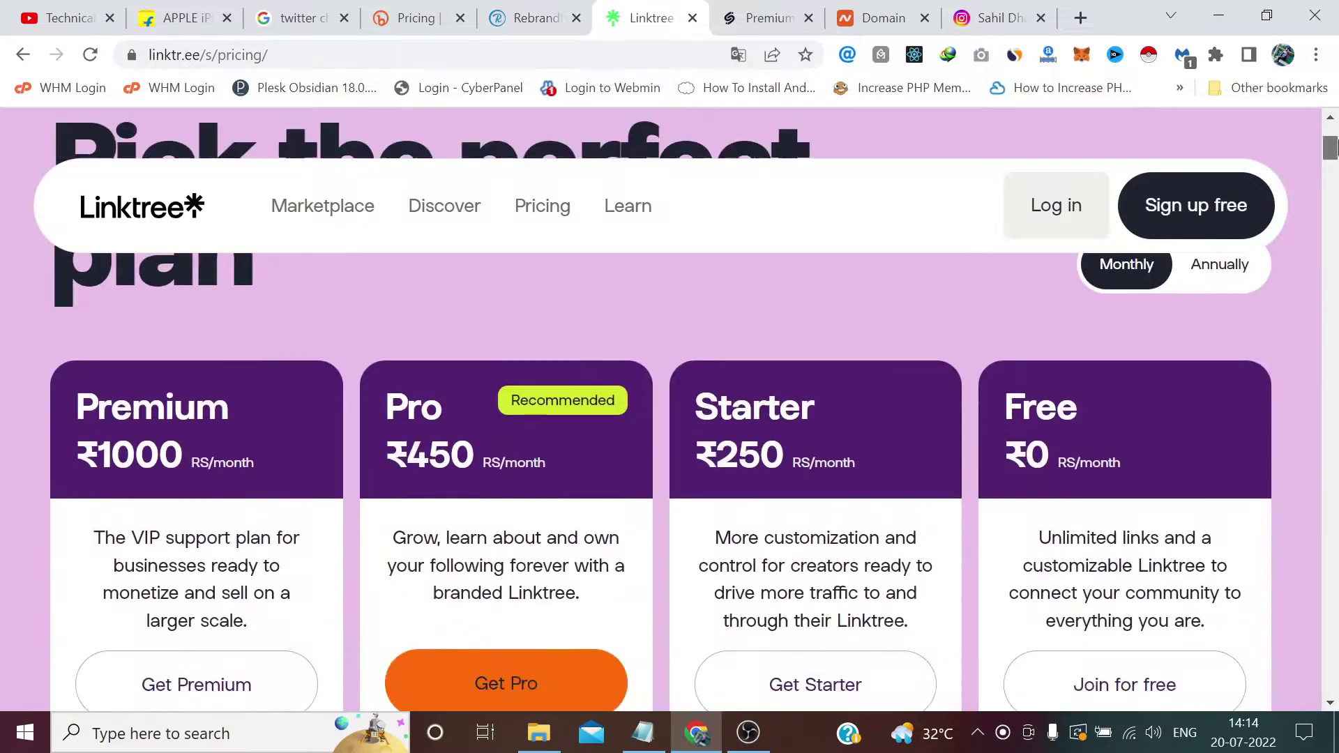
{"action": "scroll", "coordinate": [1012, 263], "scroll_direction": "down", "scroll_amount": 4}
{"action": "scroll", "coordinate": [1012, 264], "scroll_direction": "up", "scroll_amount": 3}
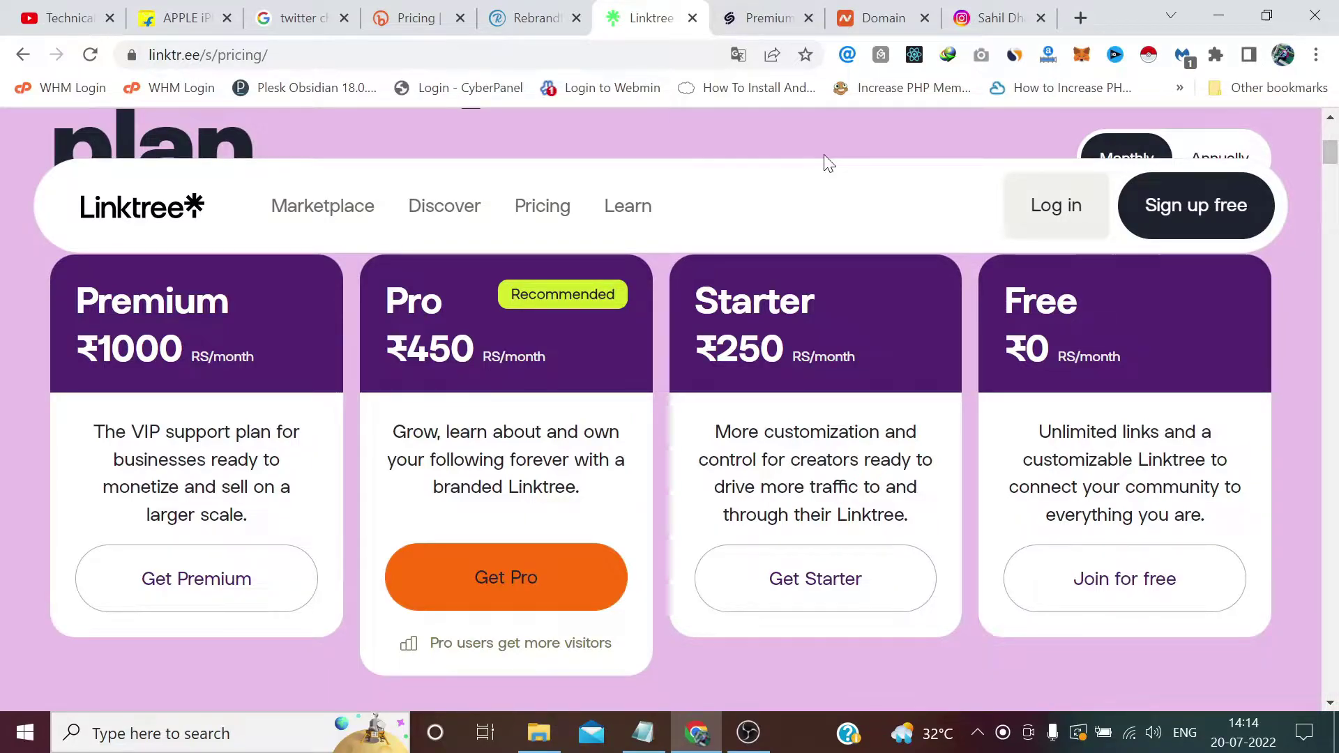
- Review the full feature lists of the Free and $4.99 plans on the sizl.ink pricing page
{"action": "left_click", "coordinate": [759, 10]}
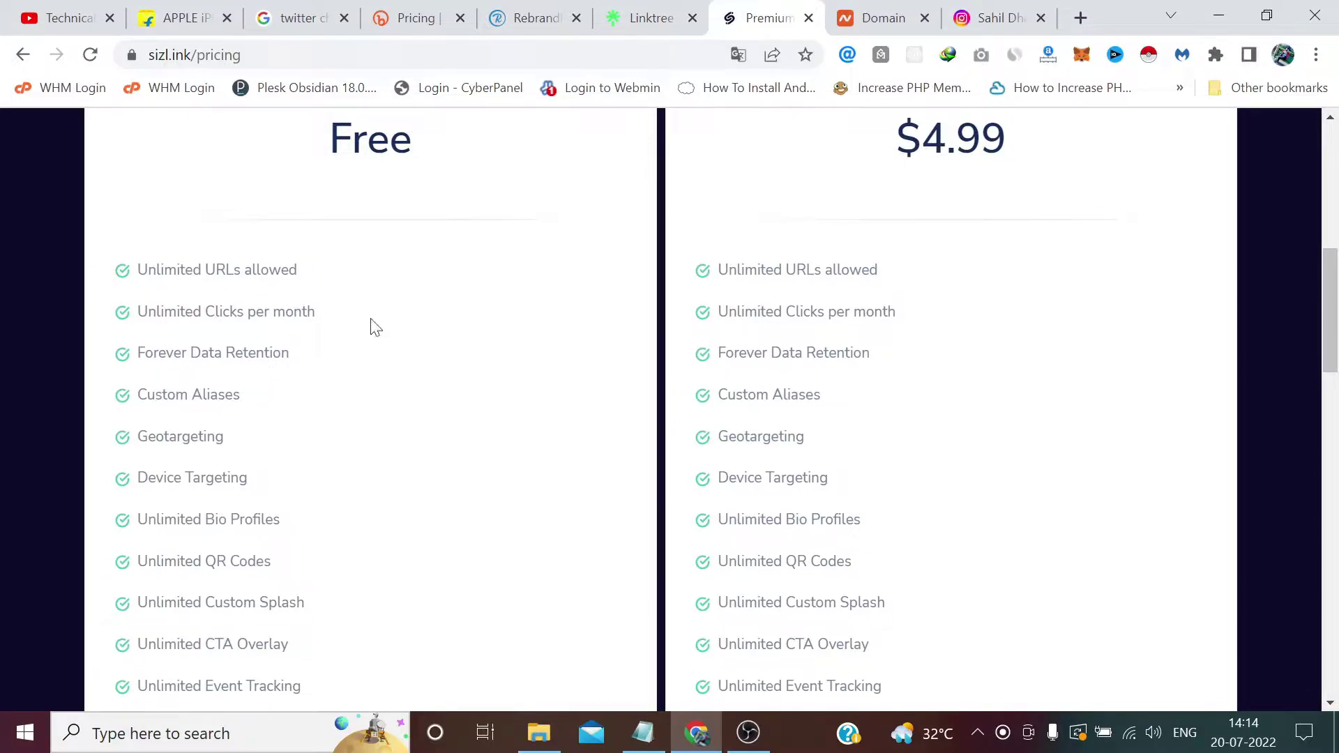
{"action": "scroll", "coordinate": [254, 467], "scroll_direction": "down", "scroll_amount": 2}
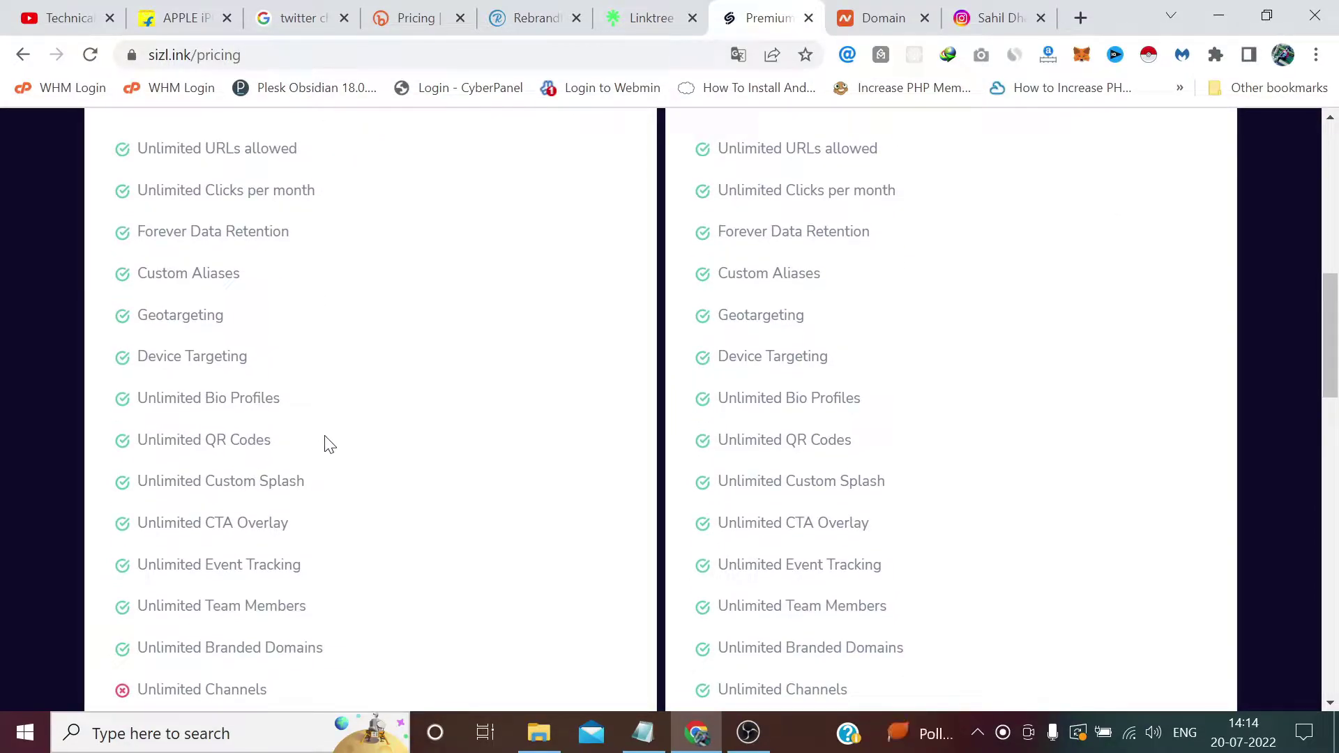
{"action": "scroll", "coordinate": [328, 445], "scroll_direction": "down", "scroll_amount": 2}
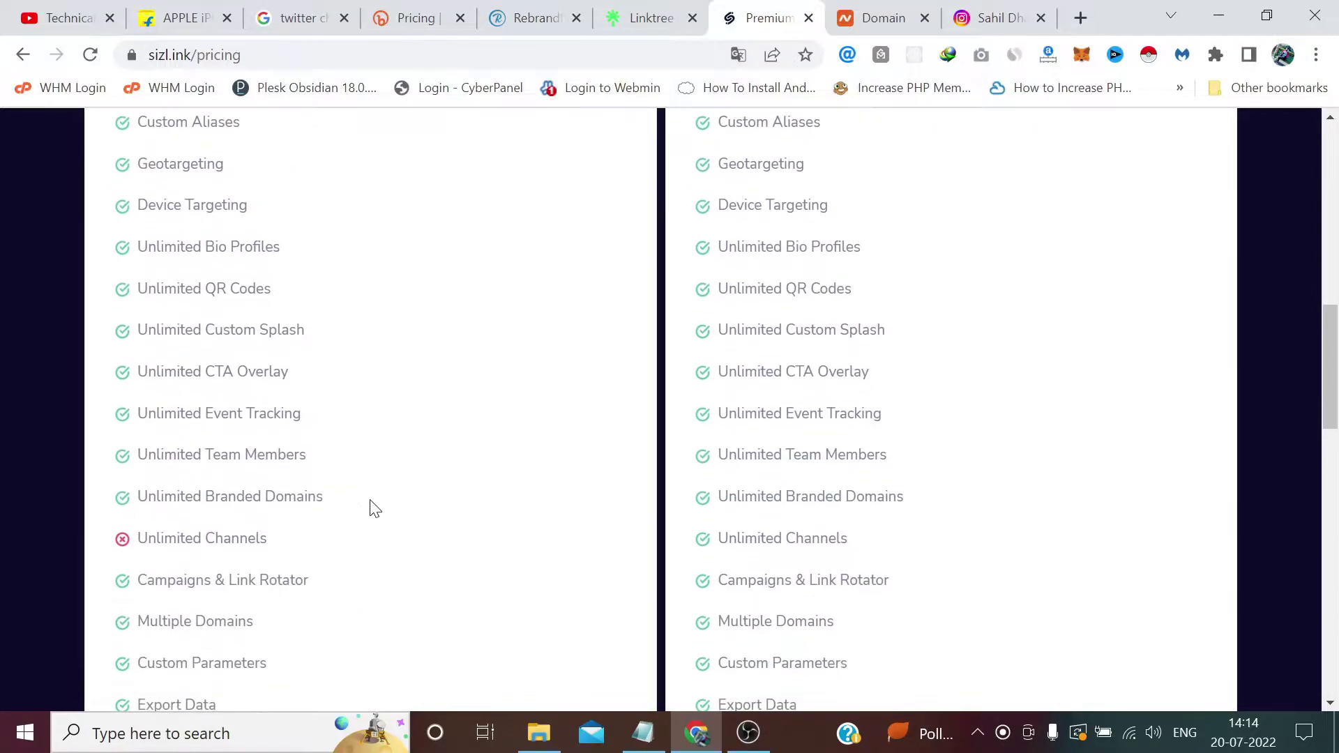
{"action": "scroll", "coordinate": [419, 268], "scroll_direction": "up", "scroll_amount": 5}
{"action": "scroll", "coordinate": [419, 269], "scroll_direction": "down", "scroll_amount": 2}
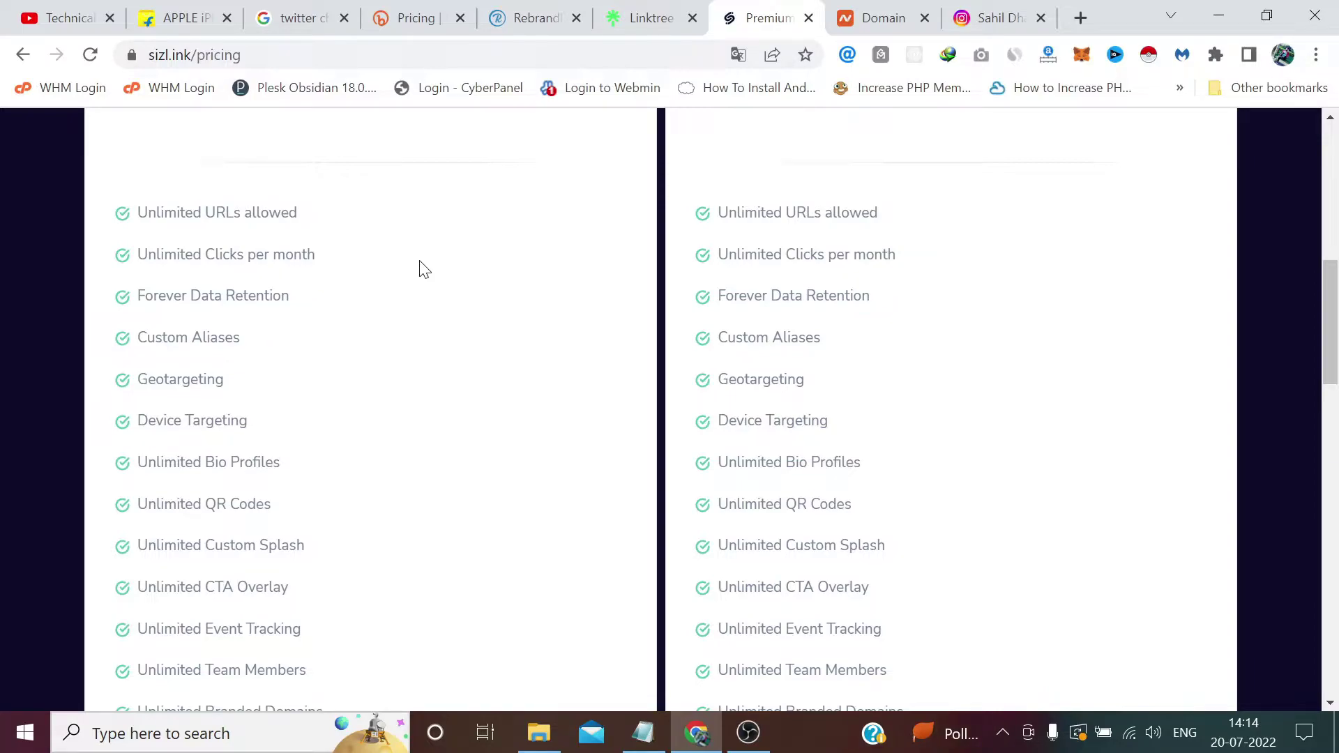
{"action": "scroll", "coordinate": [424, 269], "scroll_direction": "down", "scroll_amount": 8}
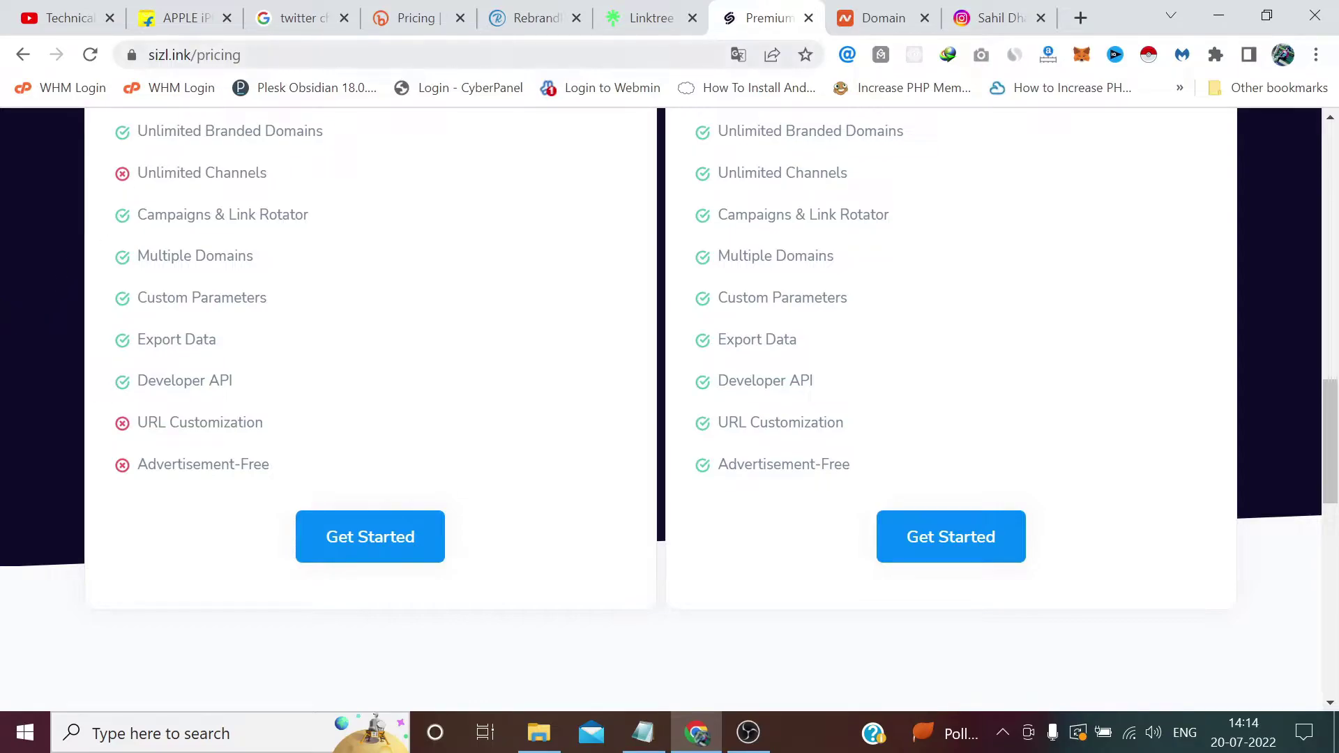
- Get started with the sizl.ink Free plan and go from the registration form to the existing account's login and dashboard
{"action": "left_click", "coordinate": [395, 538]}
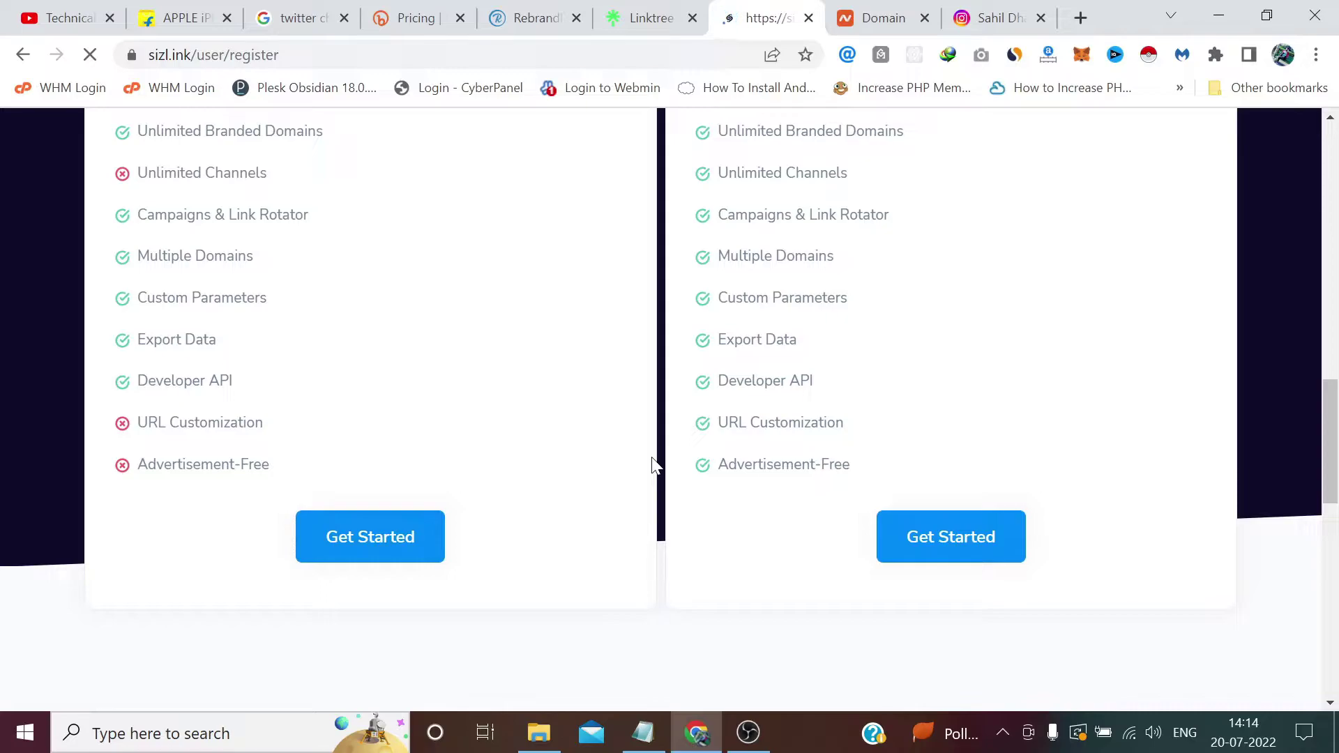
{"action": "scroll", "coordinate": [1007, 424], "scroll_direction": "down", "scroll_amount": 3}
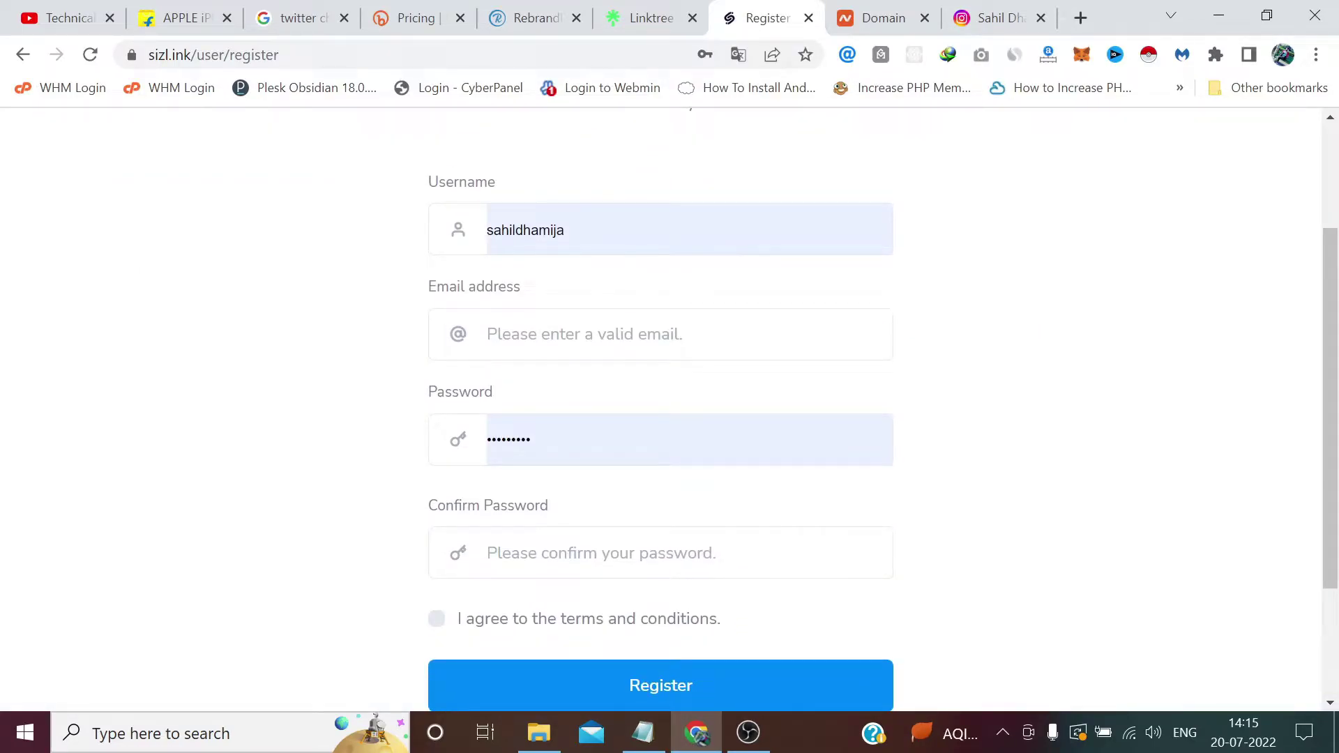
{"action": "scroll", "coordinate": [666, 434], "scroll_direction": "down", "scroll_amount": 1}
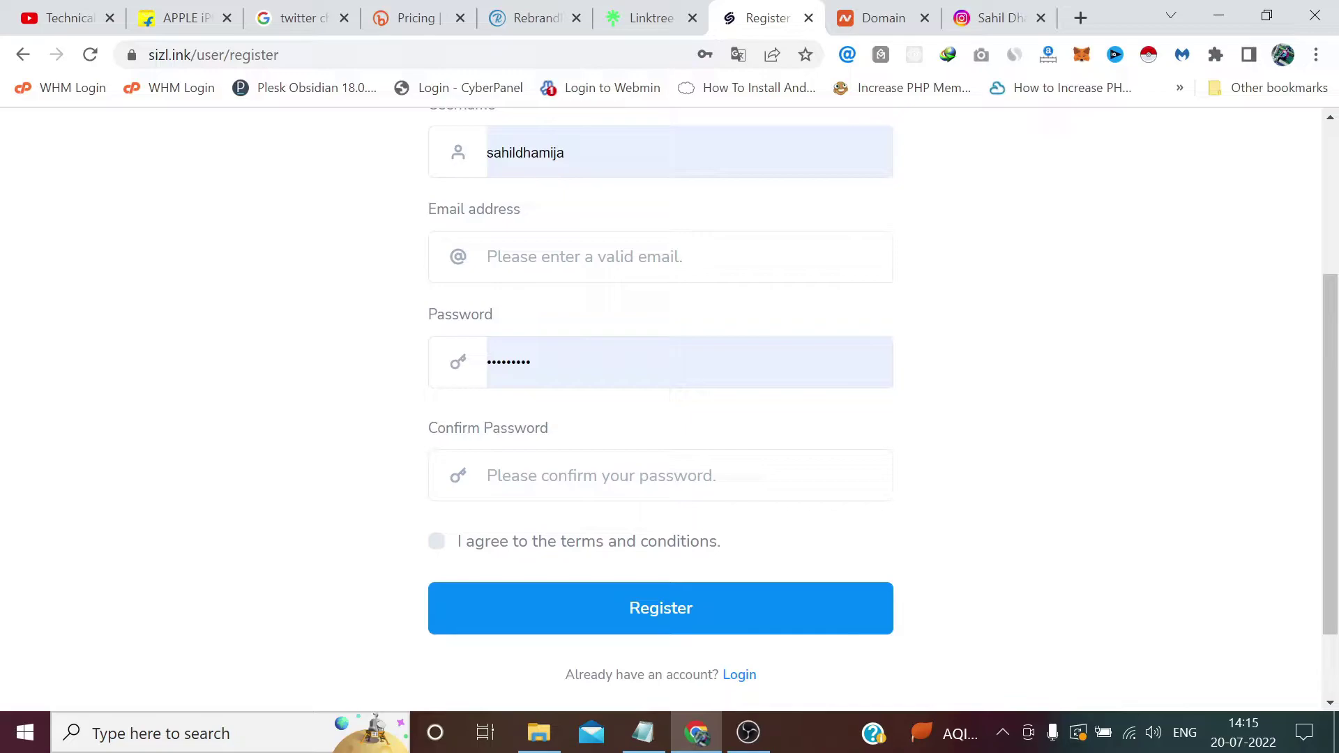
{"action": "left_click", "coordinate": [743, 677]}
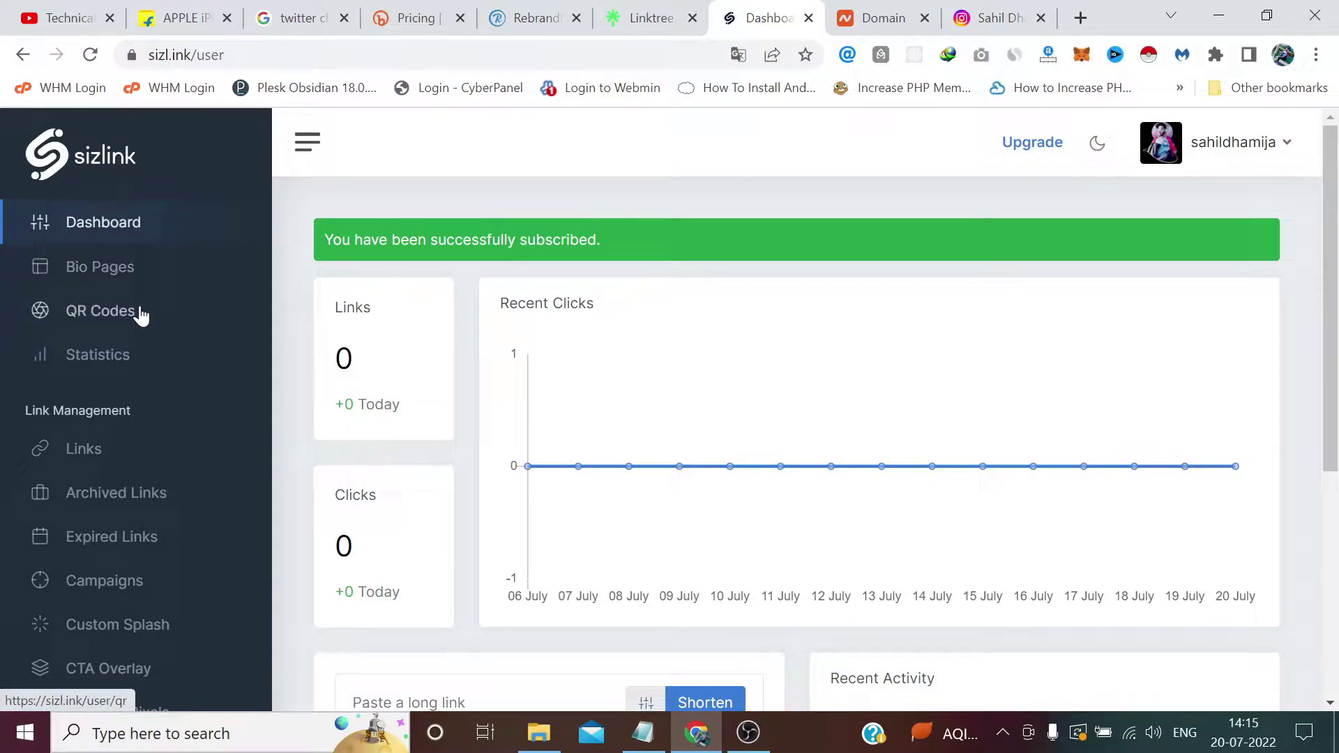
{"action": "scroll", "coordinate": [149, 449], "scroll_direction": "down", "scroll_amount": 2}
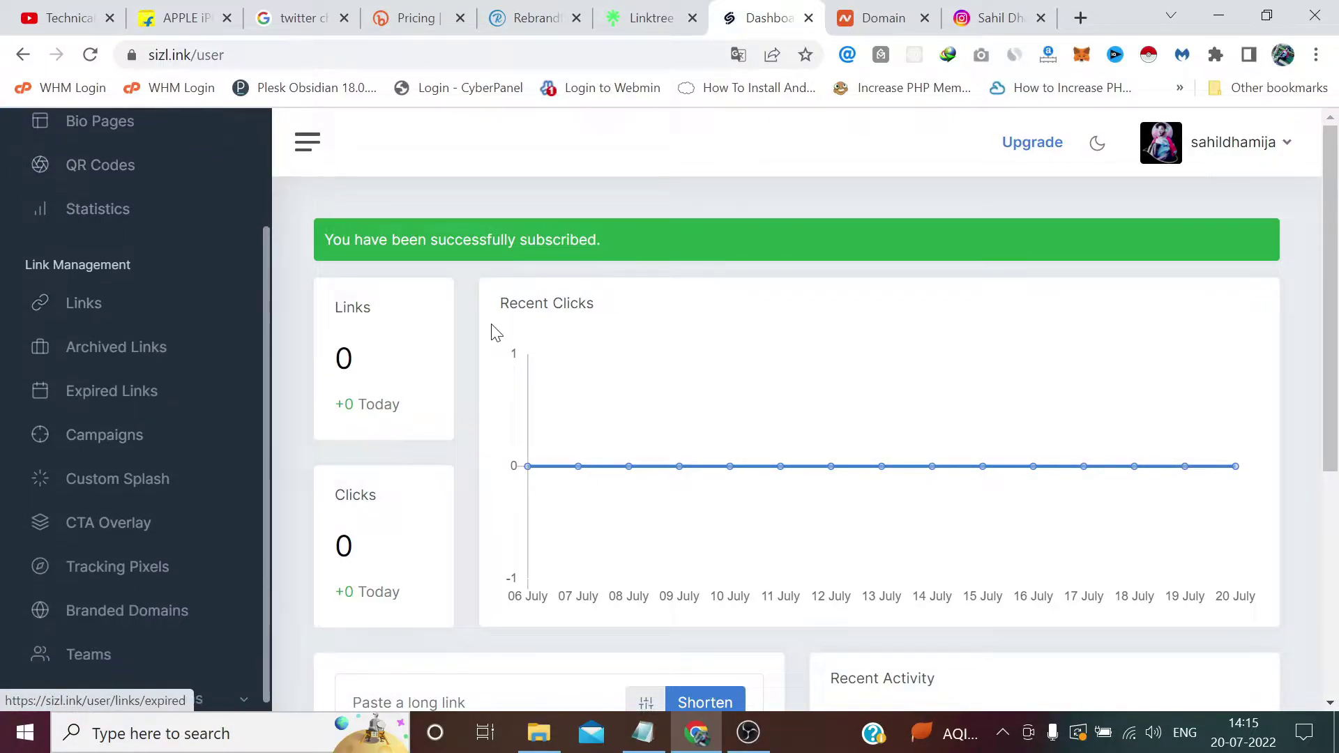
- Copy the full URL of the Flipkart APPLE iPhone 13 Pro Max product page
{"action": "scroll", "coordinate": [1209, 416], "scroll_direction": "down", "scroll_amount": 5}
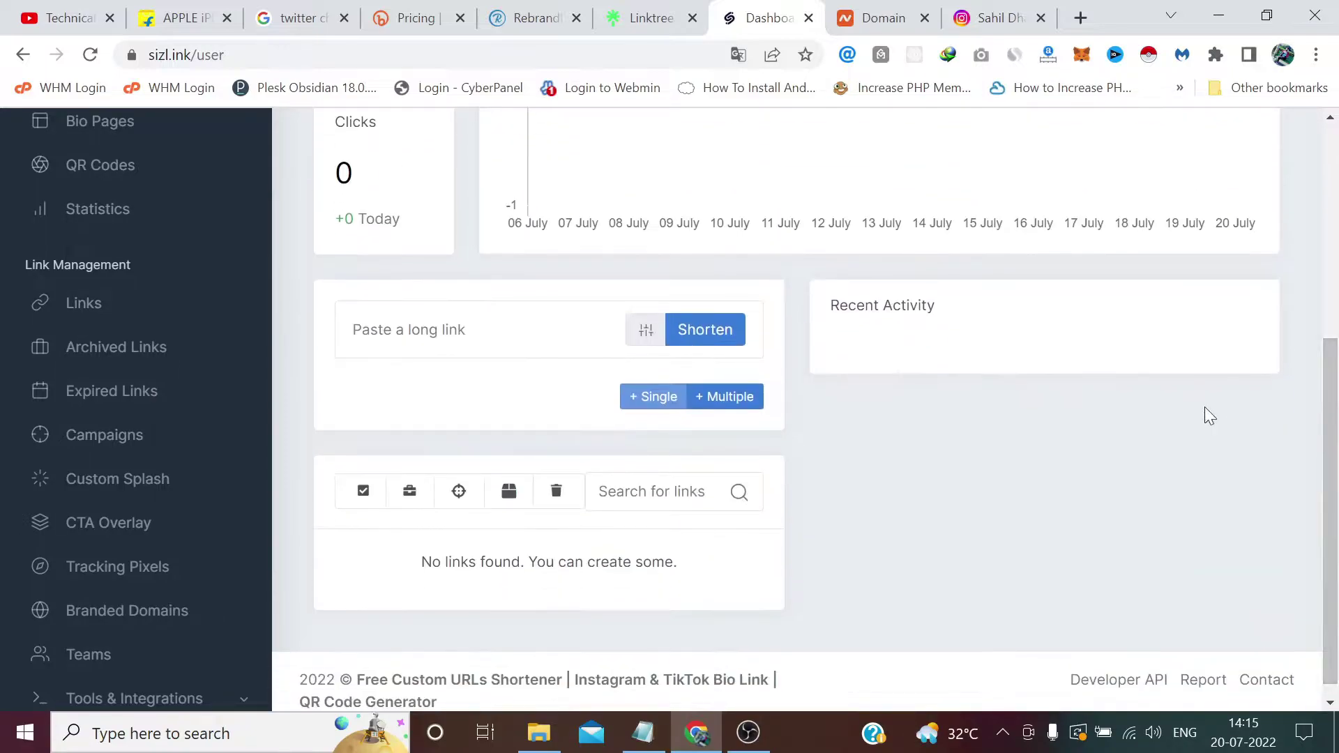
{"action": "left_click", "coordinate": [142, 12]}
{"action": "left_click", "coordinate": [239, 55]}
{"action": "right_click", "coordinate": [239, 55]}
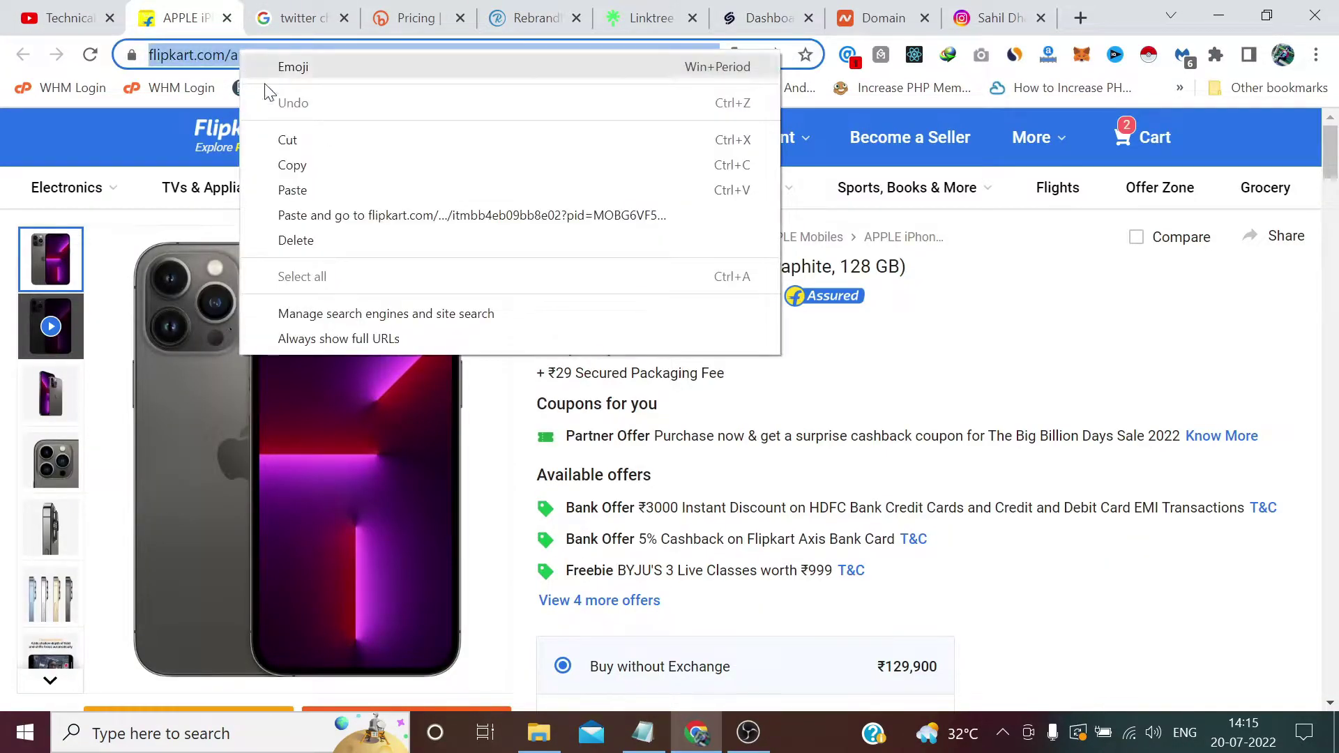
{"action": "left_click", "coordinate": [290, 164]}
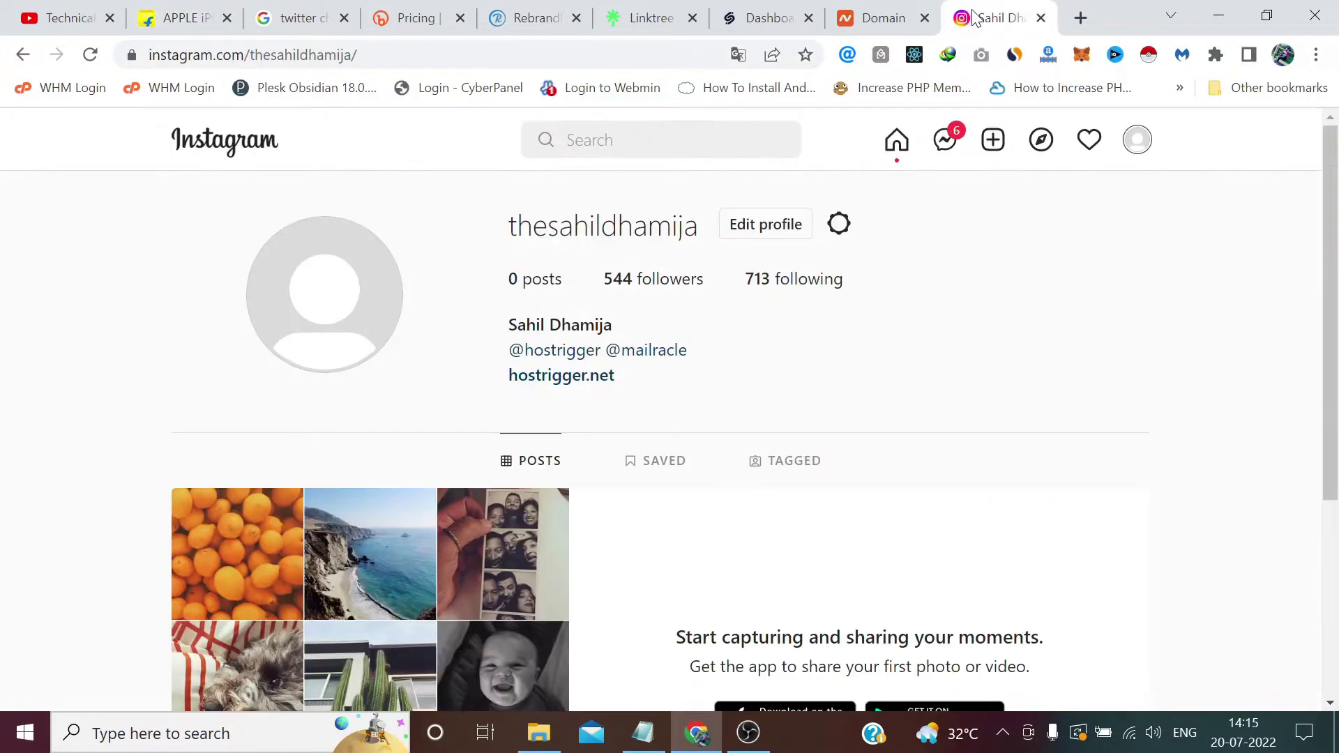
- Paste the copied Flipkart product URL as the long link on the sizl.ink dashboard and shorten it
{"action": "left_click", "coordinate": [888, 17]}
{"action": "left_click", "coordinate": [780, 17]}
{"action": "left_click", "coordinate": [479, 340]}
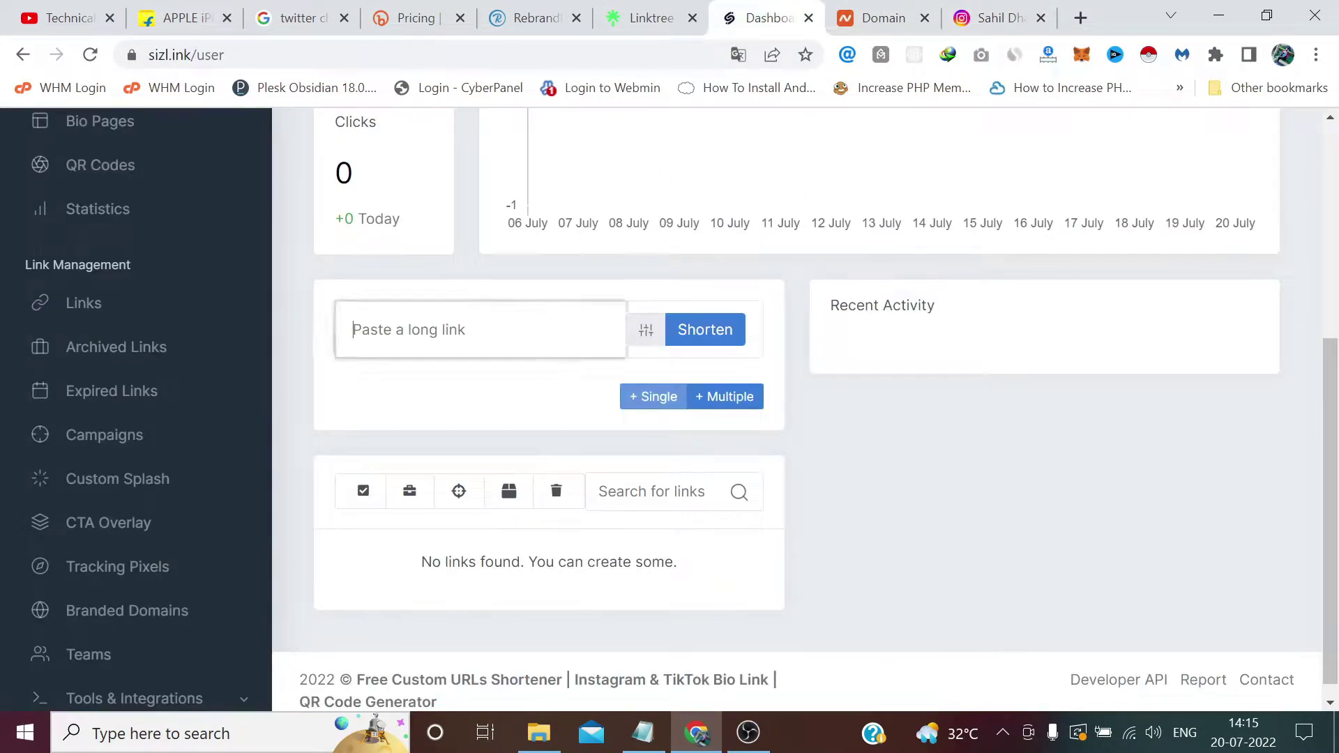
{"action": "right_click", "coordinate": [479, 340]}
{"action": "left_click", "coordinate": [546, 500]}
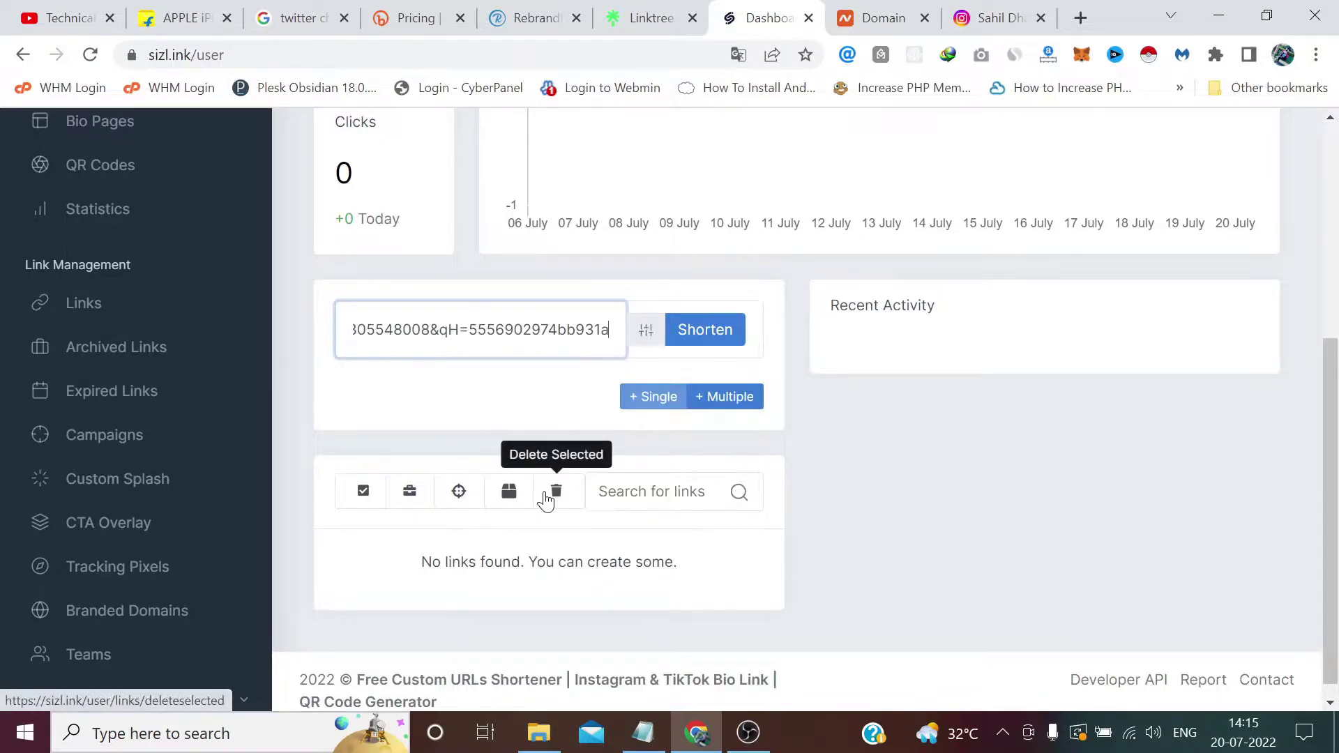
{"action": "left_click", "coordinate": [713, 338]}
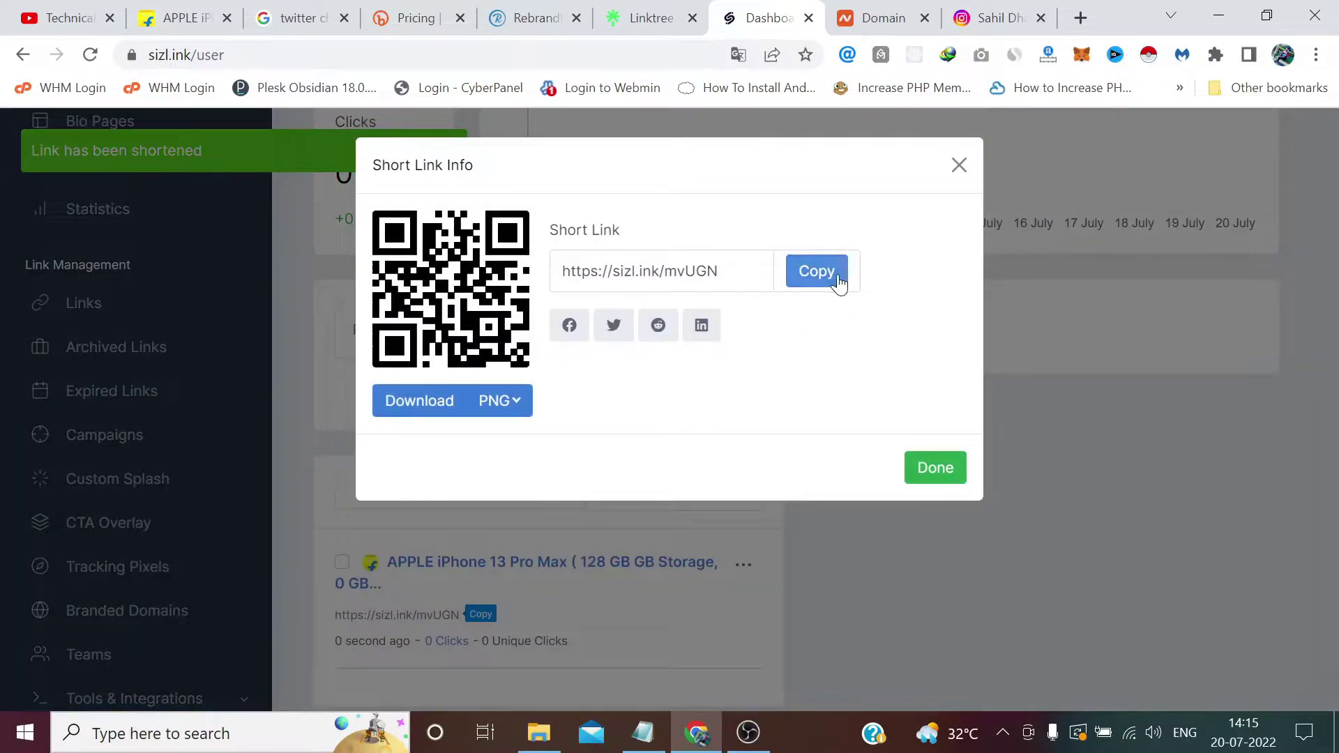
- Copy the shortened Flipkart product link and close its Short Link Info dialog
{"action": "left_click", "coordinate": [823, 272]}
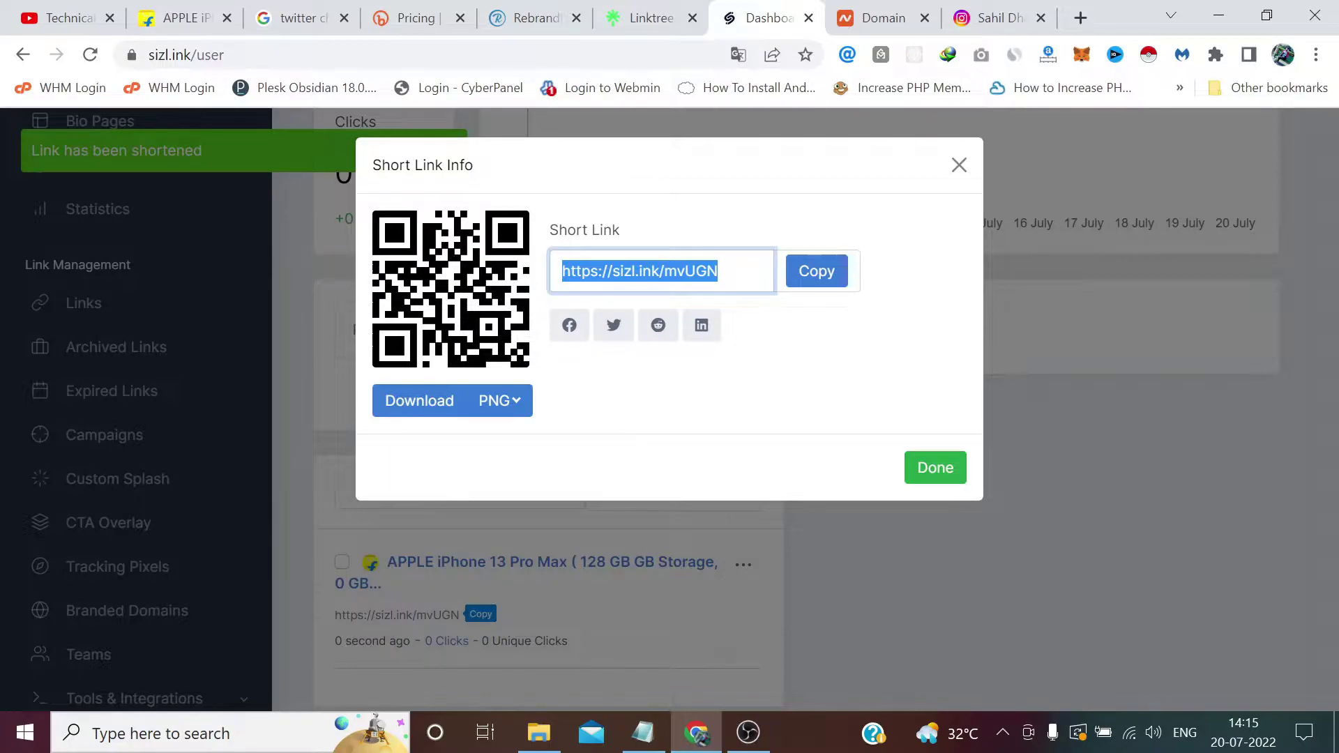
{"action": "left_click", "coordinate": [810, 283]}
{"action": "left_click", "coordinate": [935, 467]}
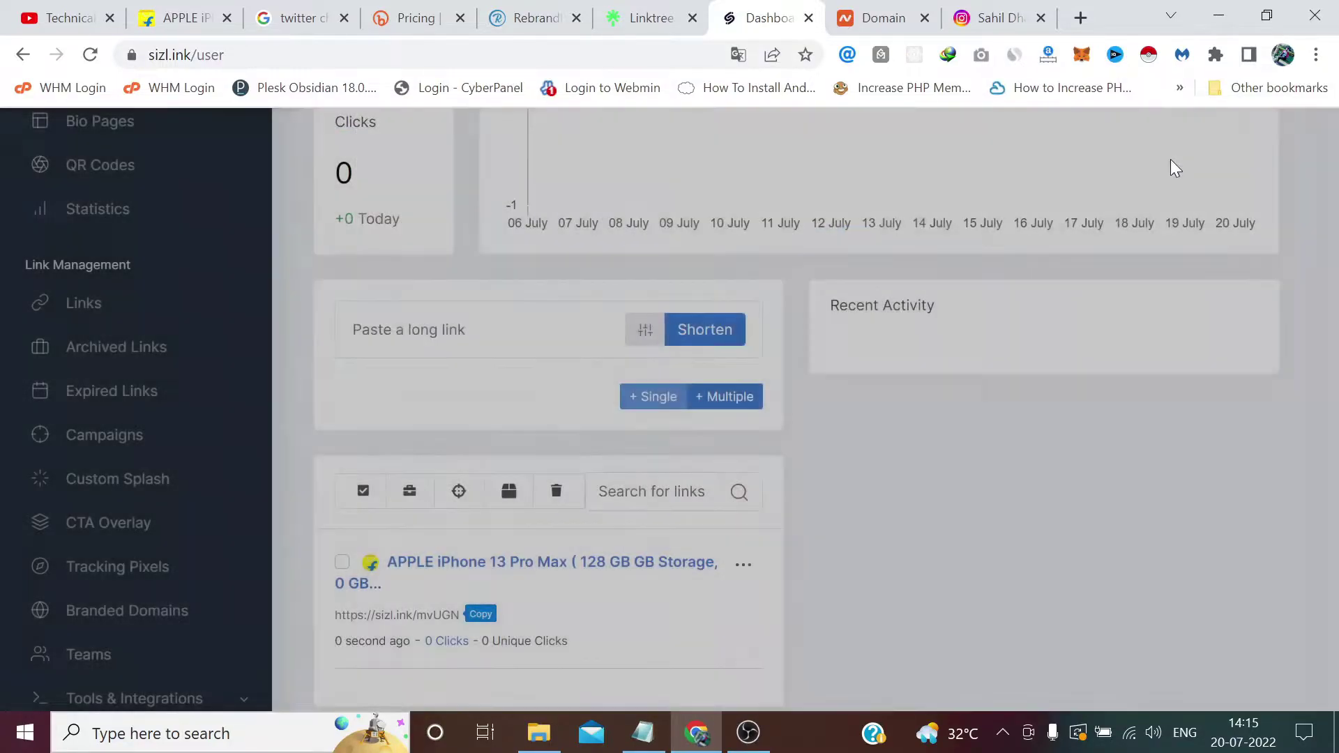
- Test the shortened Flipkart link in a new incognito window and return to the sizl.ink dashboard
{"action": "left_click", "coordinate": [1316, 55]}
{"action": "left_click", "coordinate": [1289, 134]}
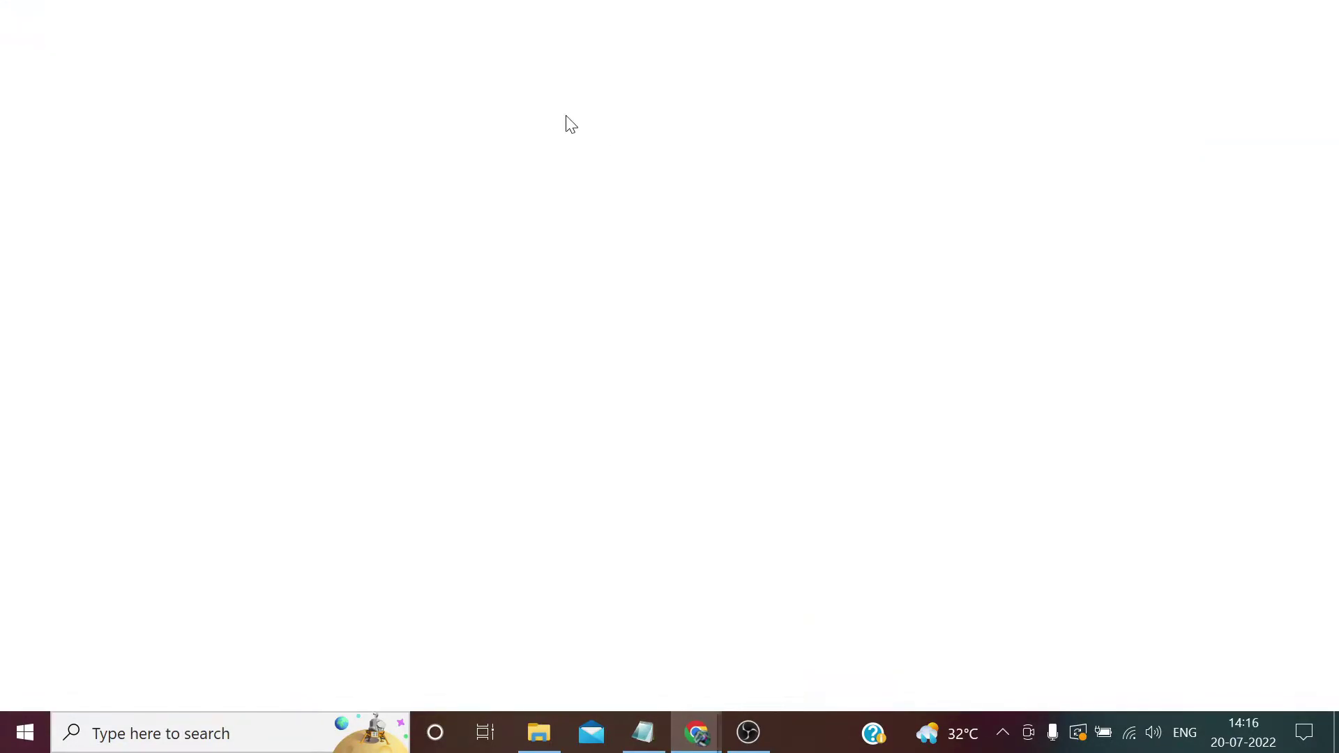
{"action": "key", "text": "ctrl+v"}
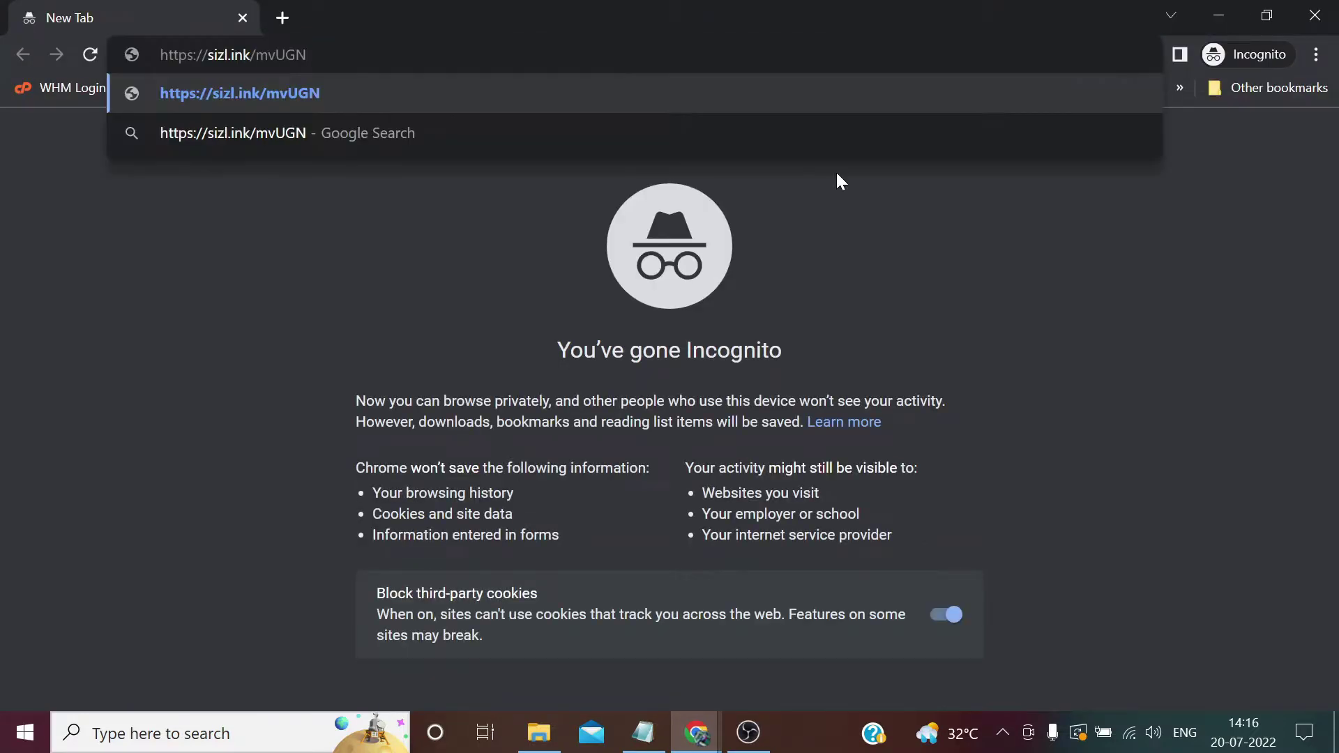
{"action": "key", "text": "Return"}
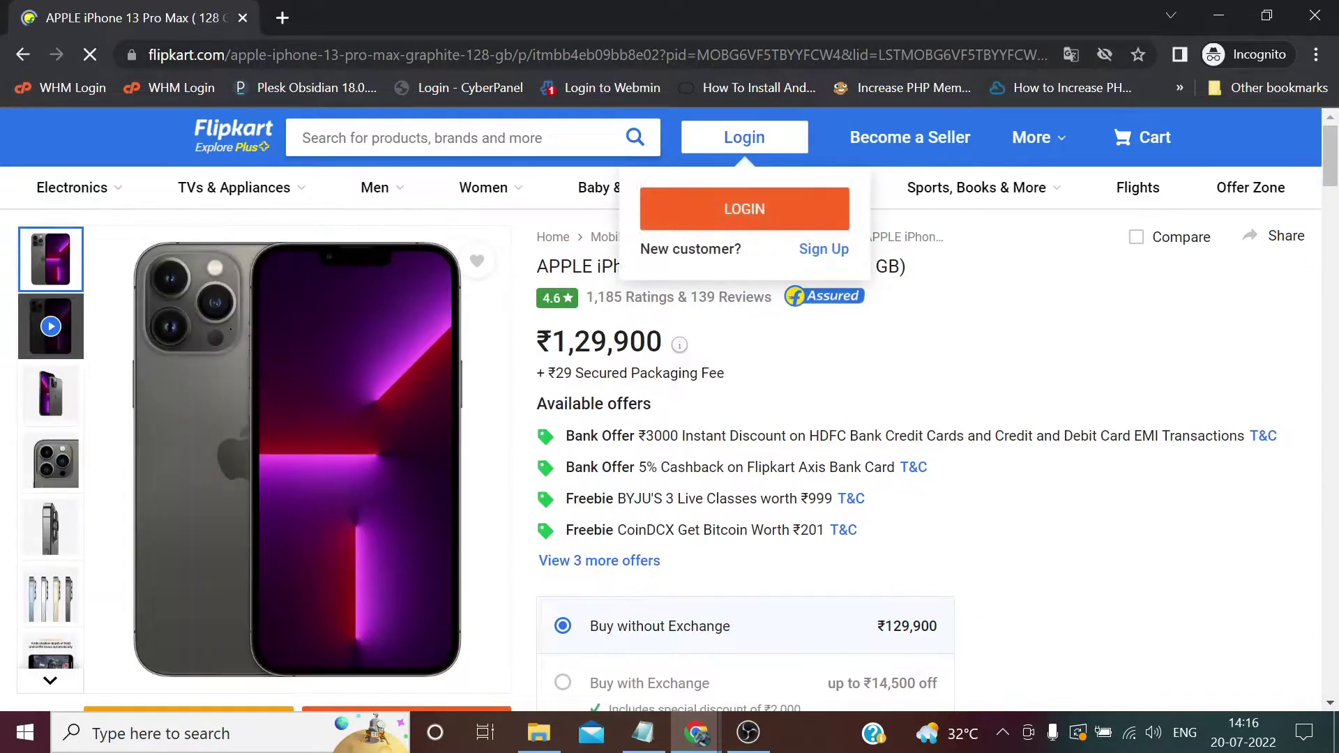
{"action": "left_click", "coordinate": [1215, 10]}
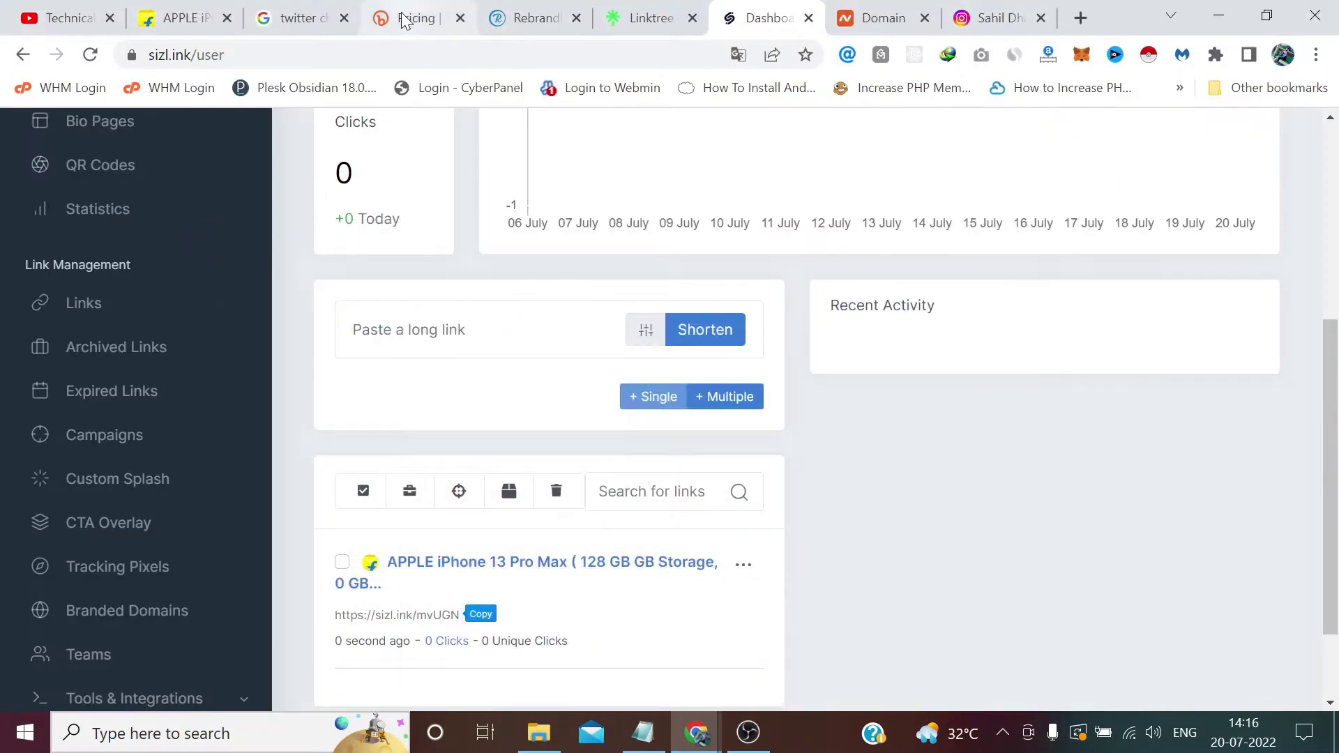
{"action": "left_click", "coordinate": [181, 18]}
{"action": "left_click", "coordinate": [768, 18]}
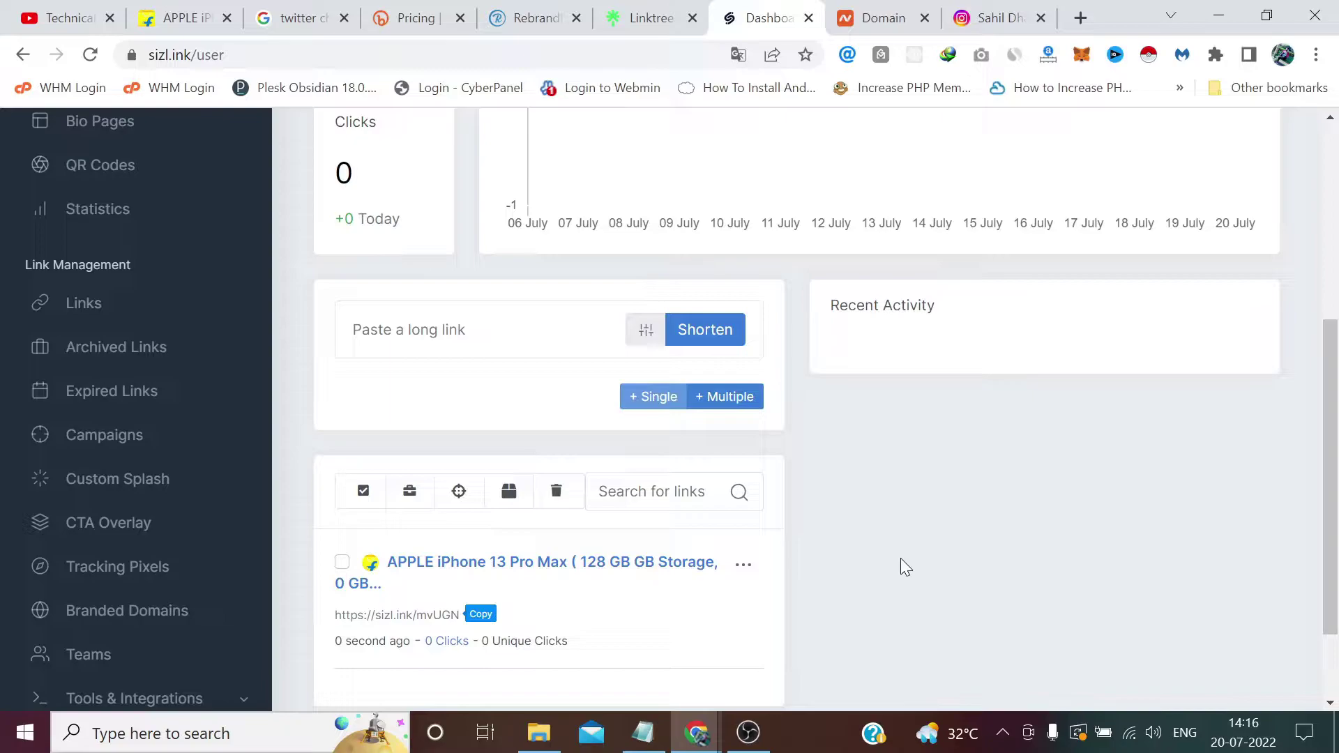
- Copy the YouTube channel's URL and paste it as the long link on the sizl.ink dashboard
{"action": "left_click", "coordinate": [67, 18]}
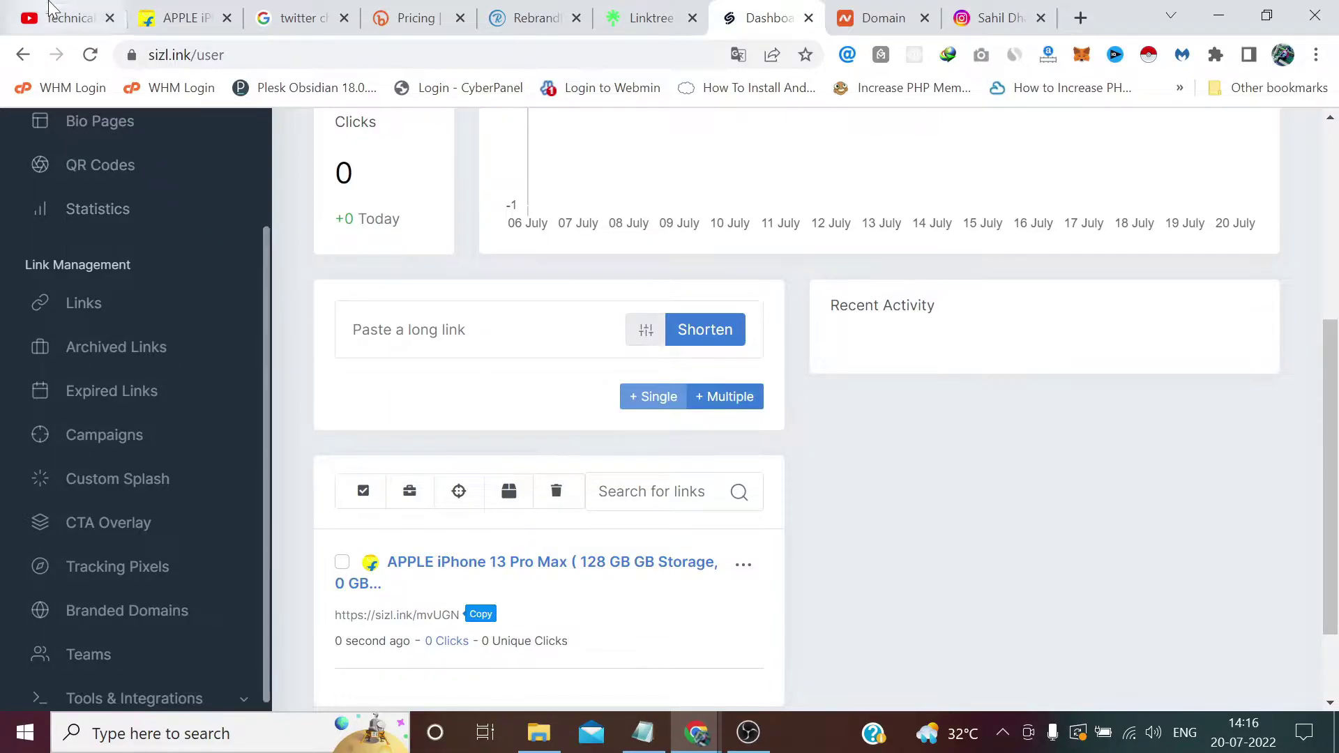
{"action": "left_click", "coordinate": [279, 57]}
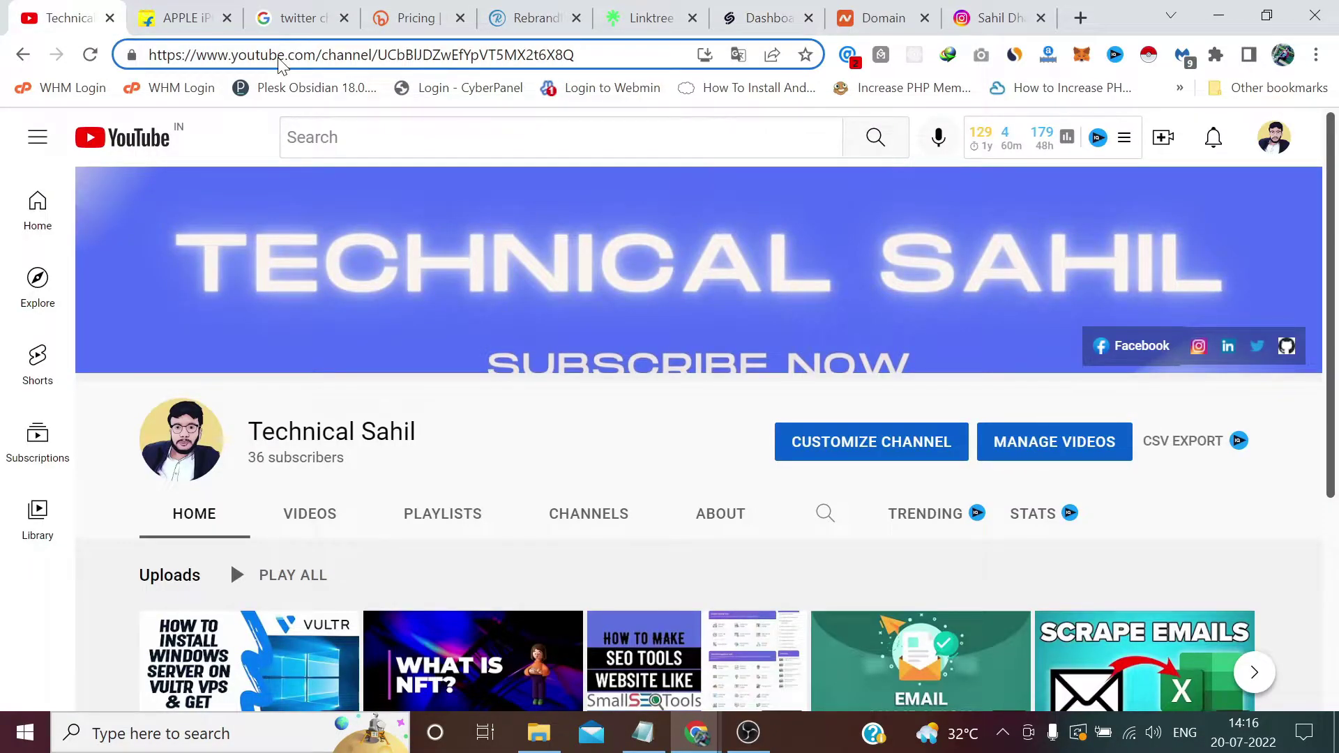
{"action": "key", "text": "ctrl+a"}
{"action": "left_click", "coordinate": [257, 139]}
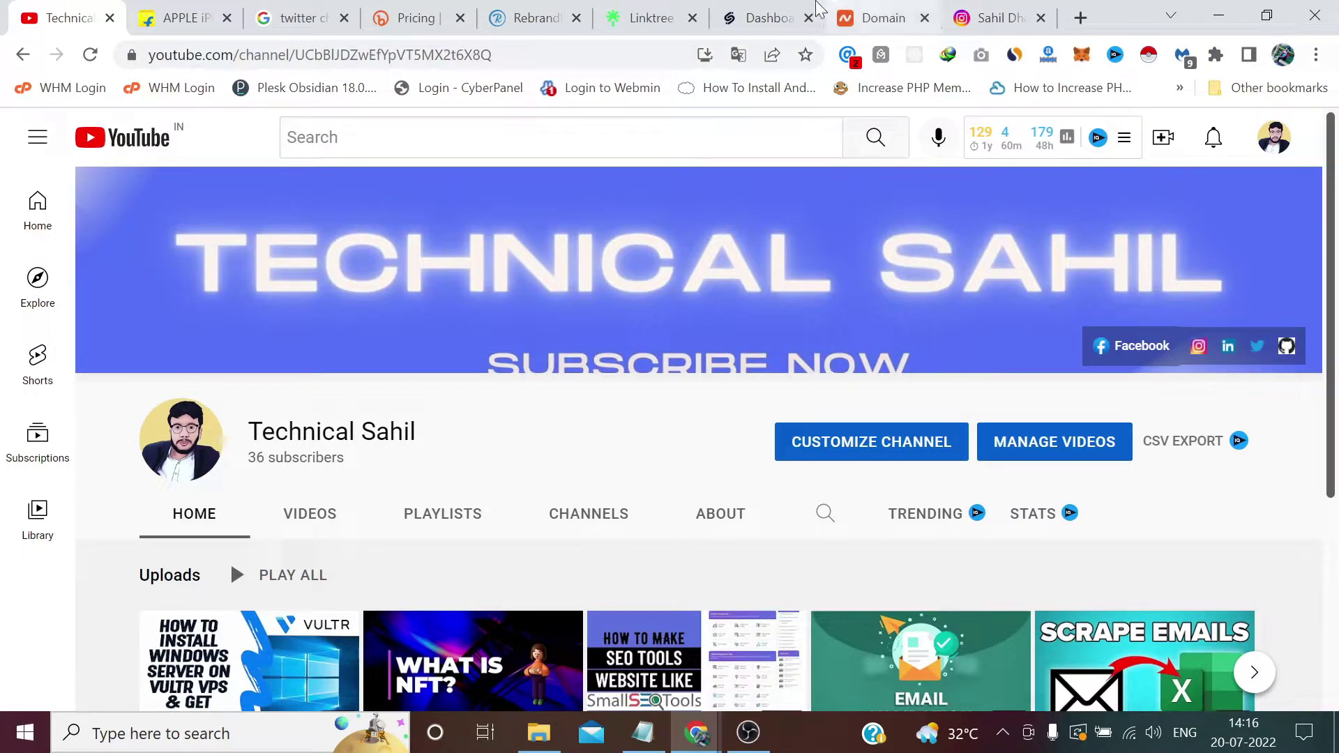
{"action": "left_click", "coordinate": [819, 10]}
{"action": "left_click", "coordinate": [481, 329]}
{"action": "key", "text": "ctrl+v"}
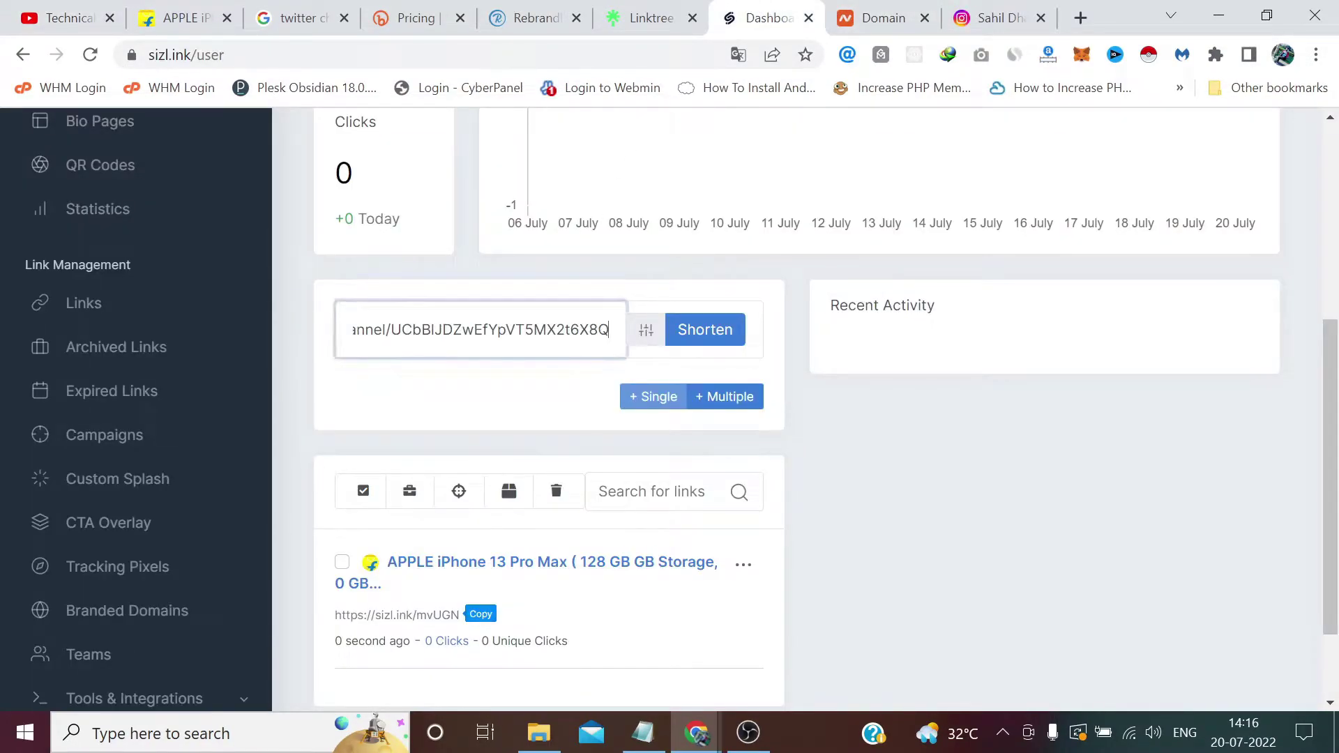
{"action": "left_click", "coordinate": [646, 330]}
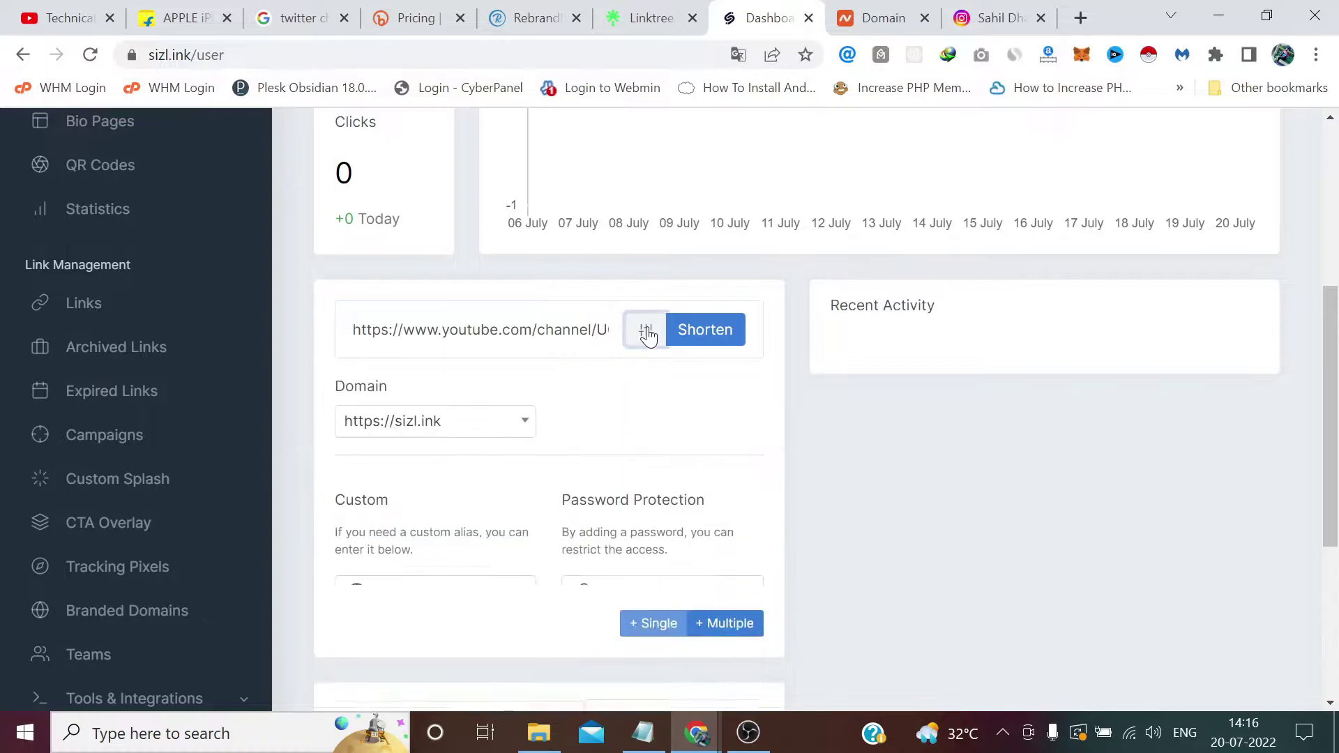
{"action": "scroll", "coordinate": [632, 360], "scroll_direction": "down", "scroll_amount": 2}
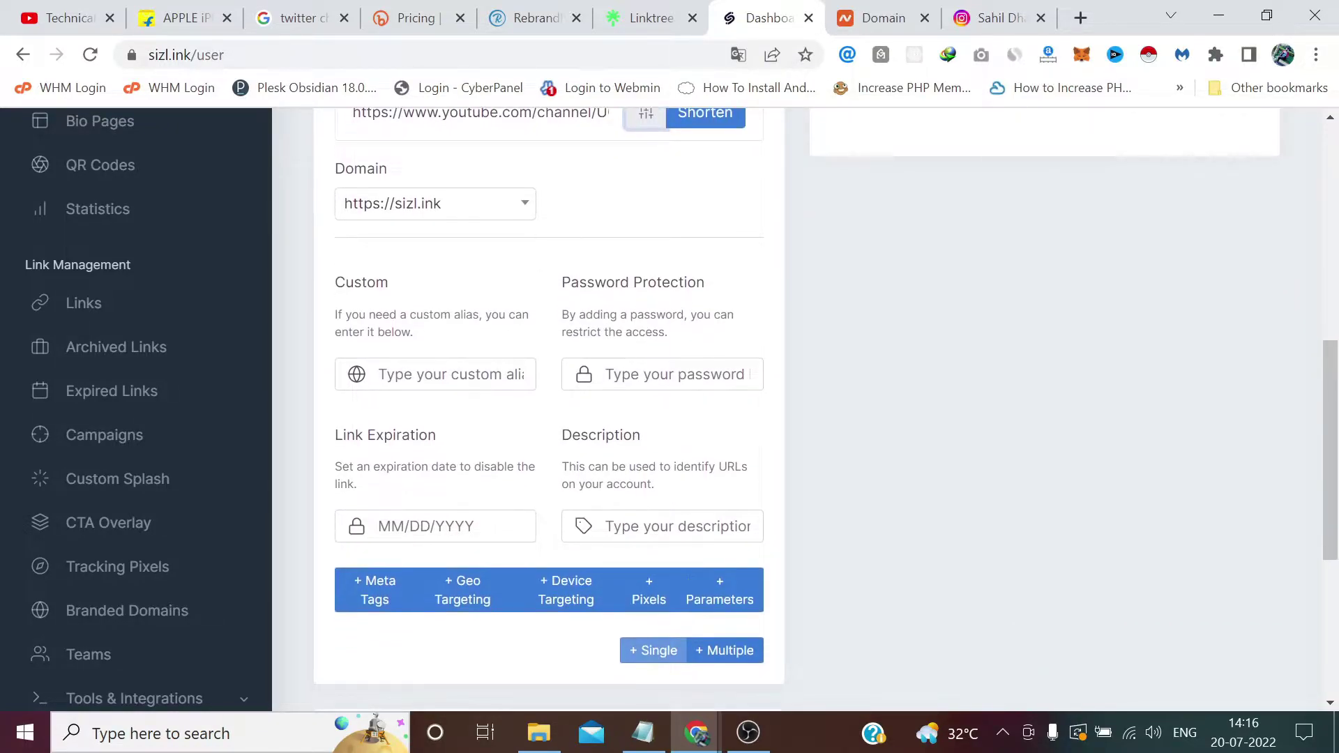
{"action": "left_click", "coordinate": [454, 374]}
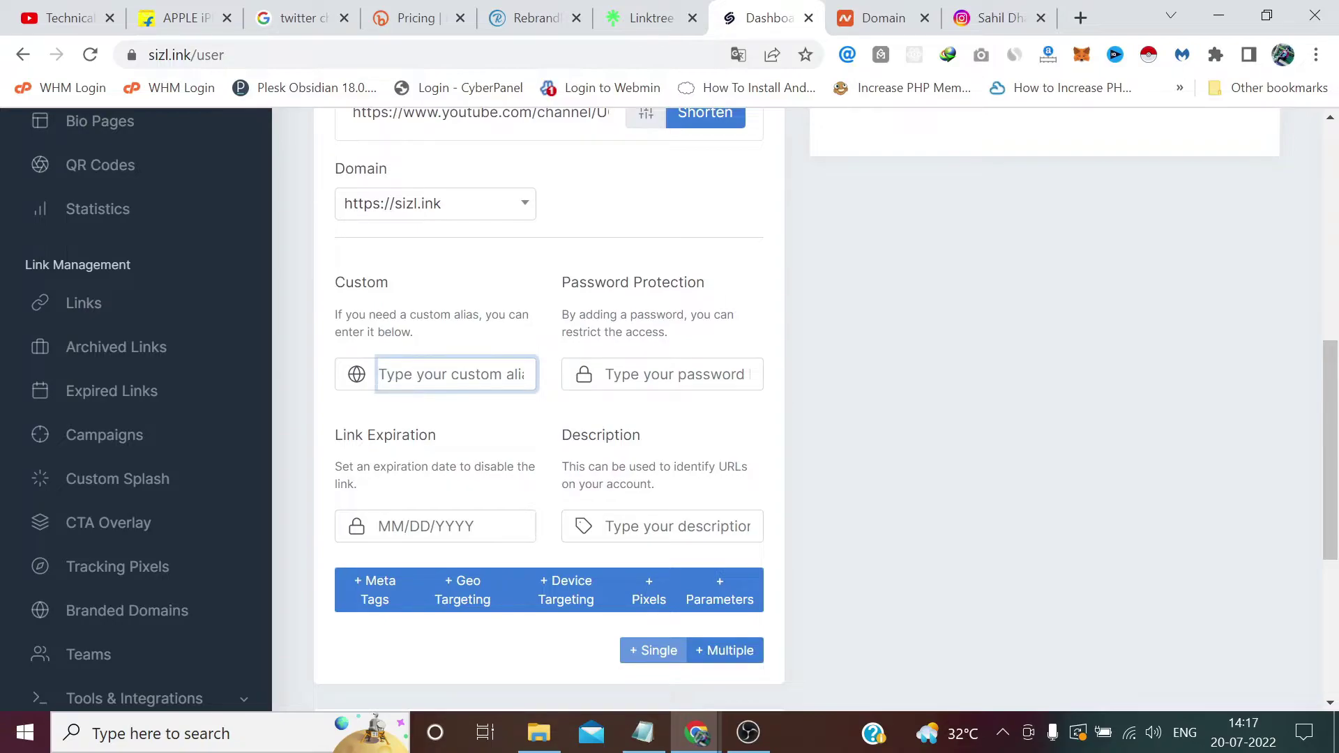
{"action": "type", "text": "ts"}
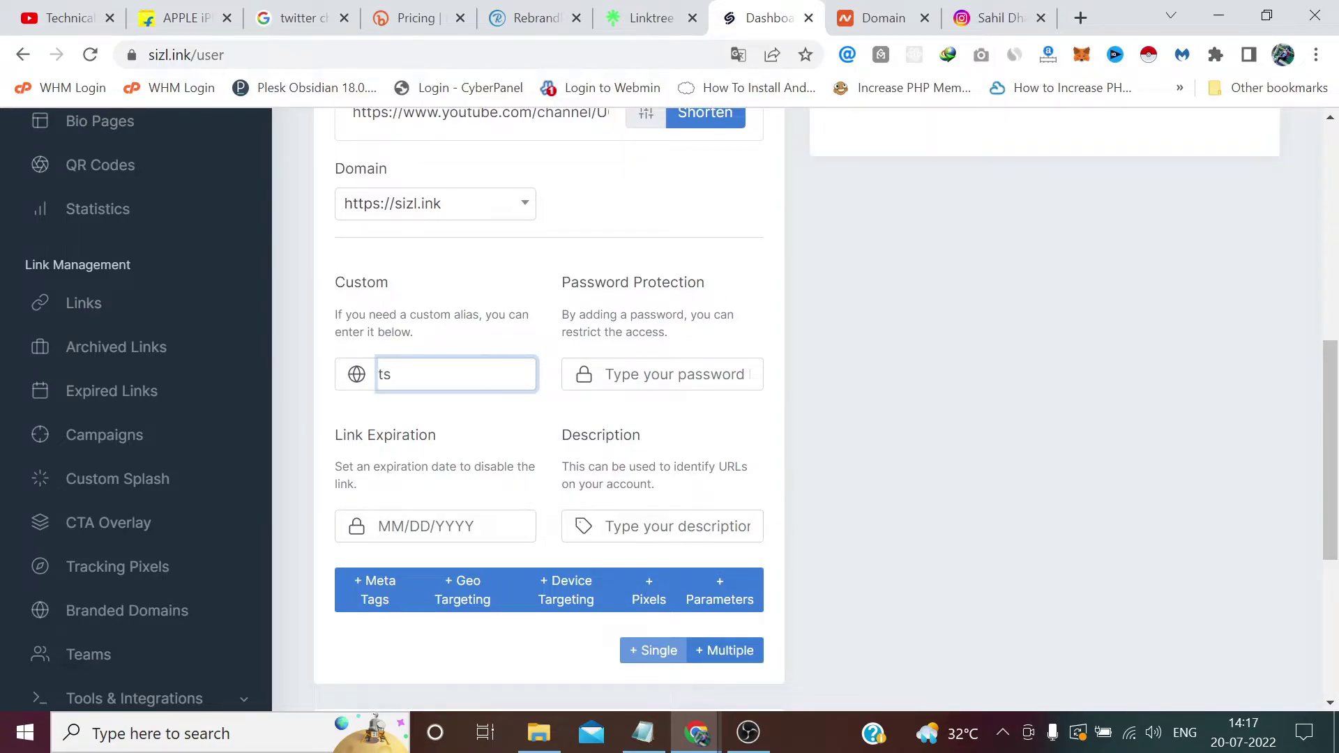
{"action": "type", "text": "ytc"}
{"action": "scroll", "coordinate": [870, 365], "scroll_direction": "up", "scroll_amount": 1}
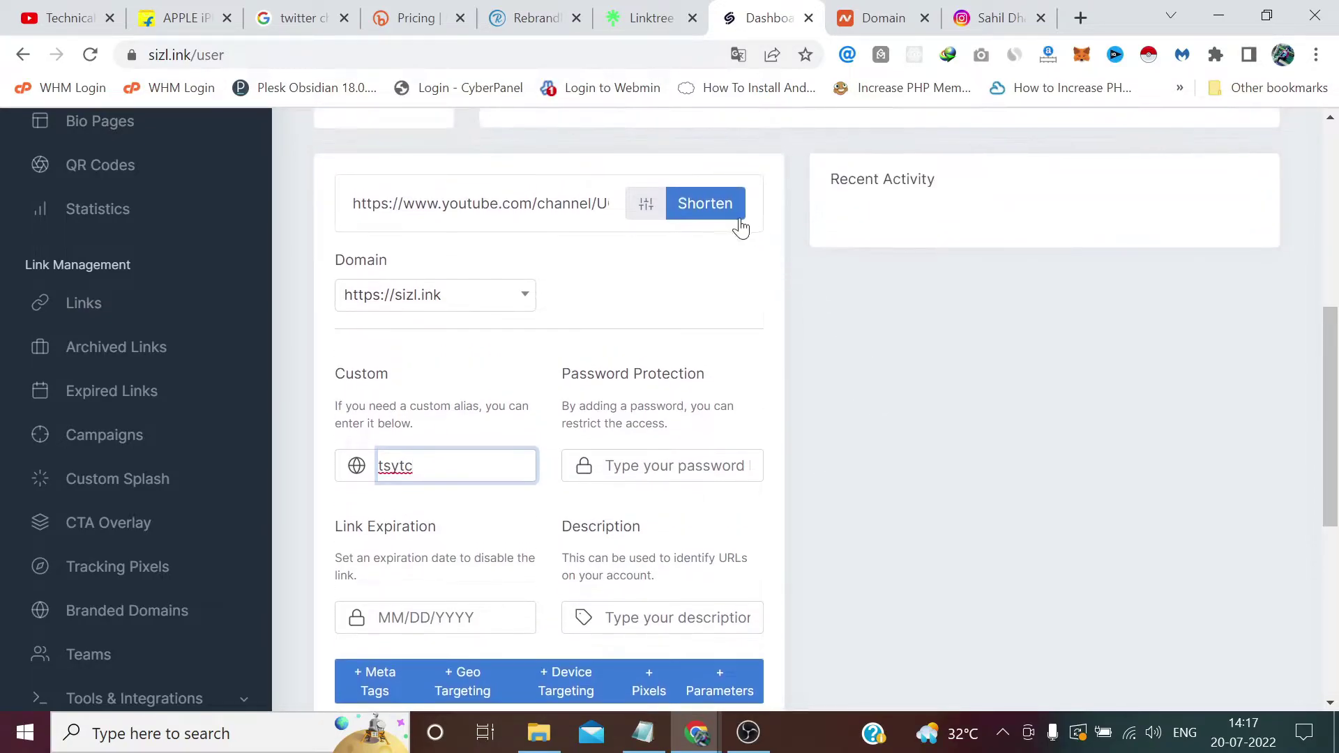
{"action": "left_click", "coordinate": [722, 210]}
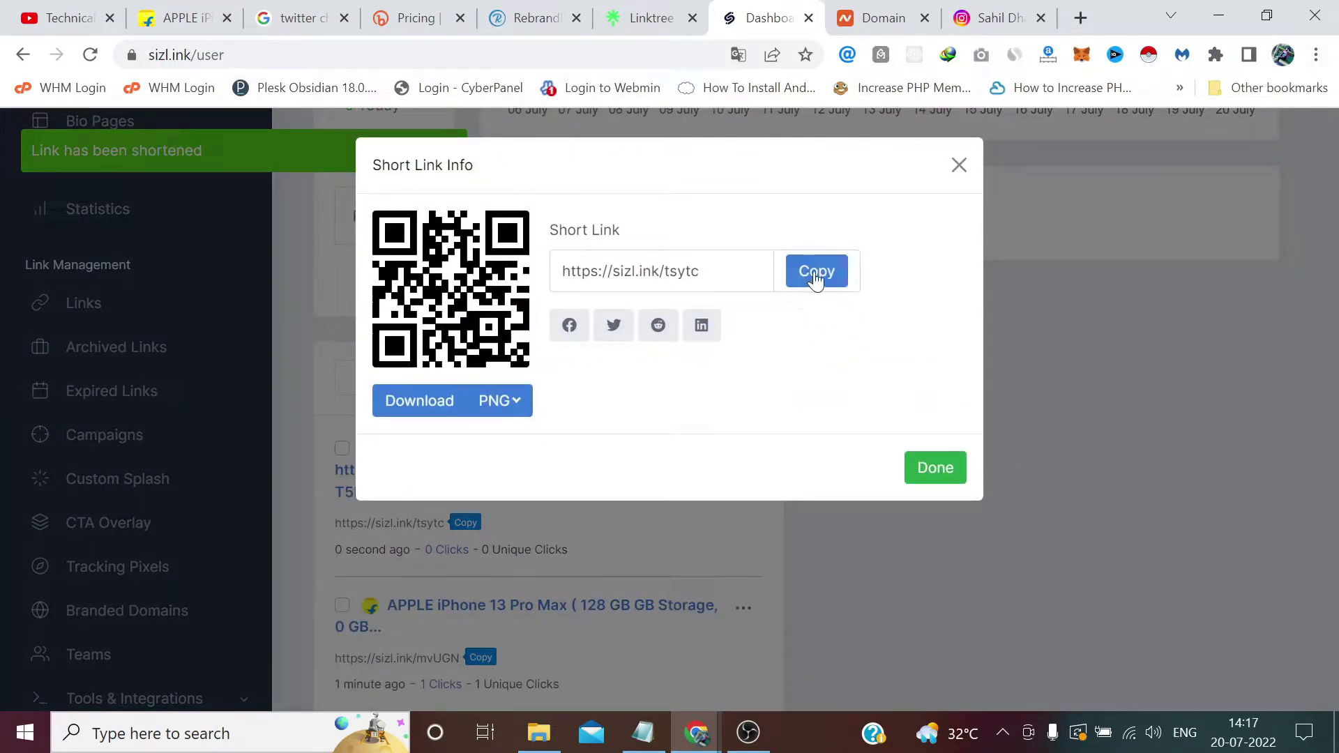
{"action": "left_click", "coordinate": [816, 274]}
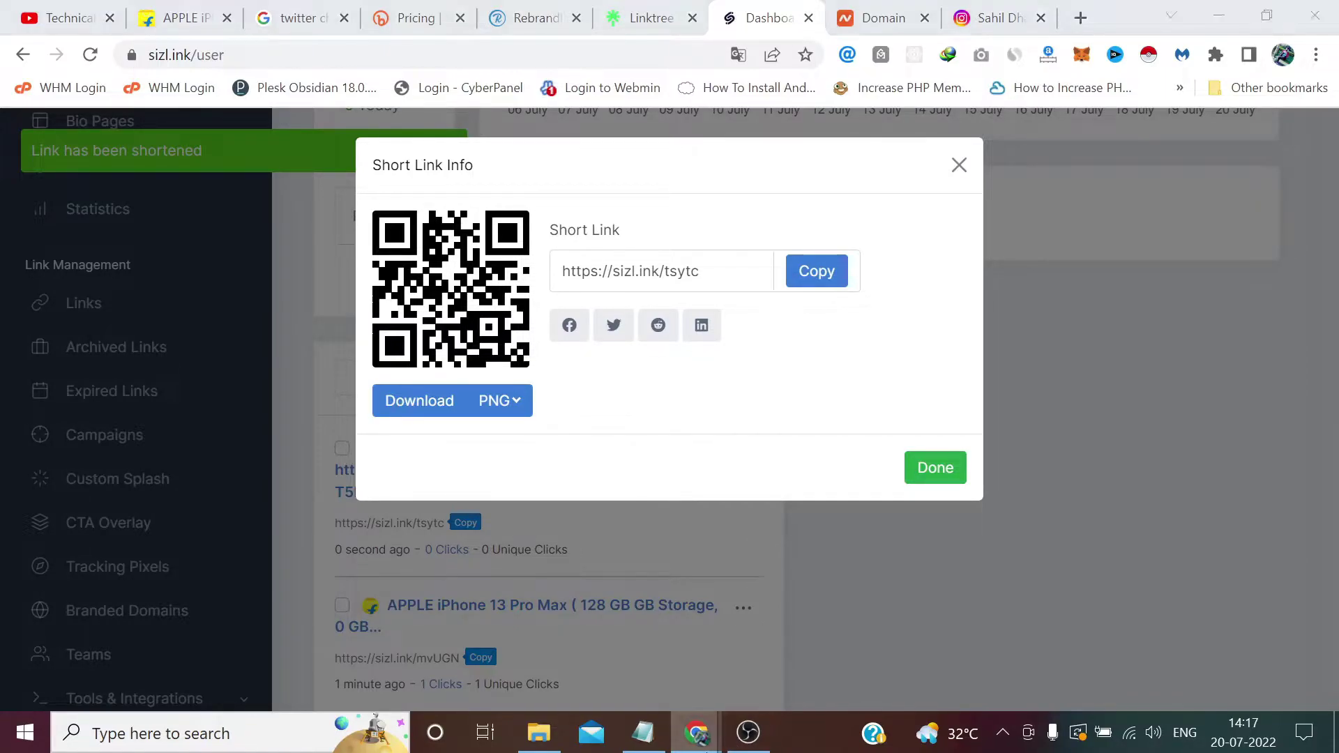
{"action": "mouse_move", "coordinate": [695, 733]}
{"action": "left_click", "coordinate": [774, 642]}
{"action": "left_click", "coordinate": [283, 17]}
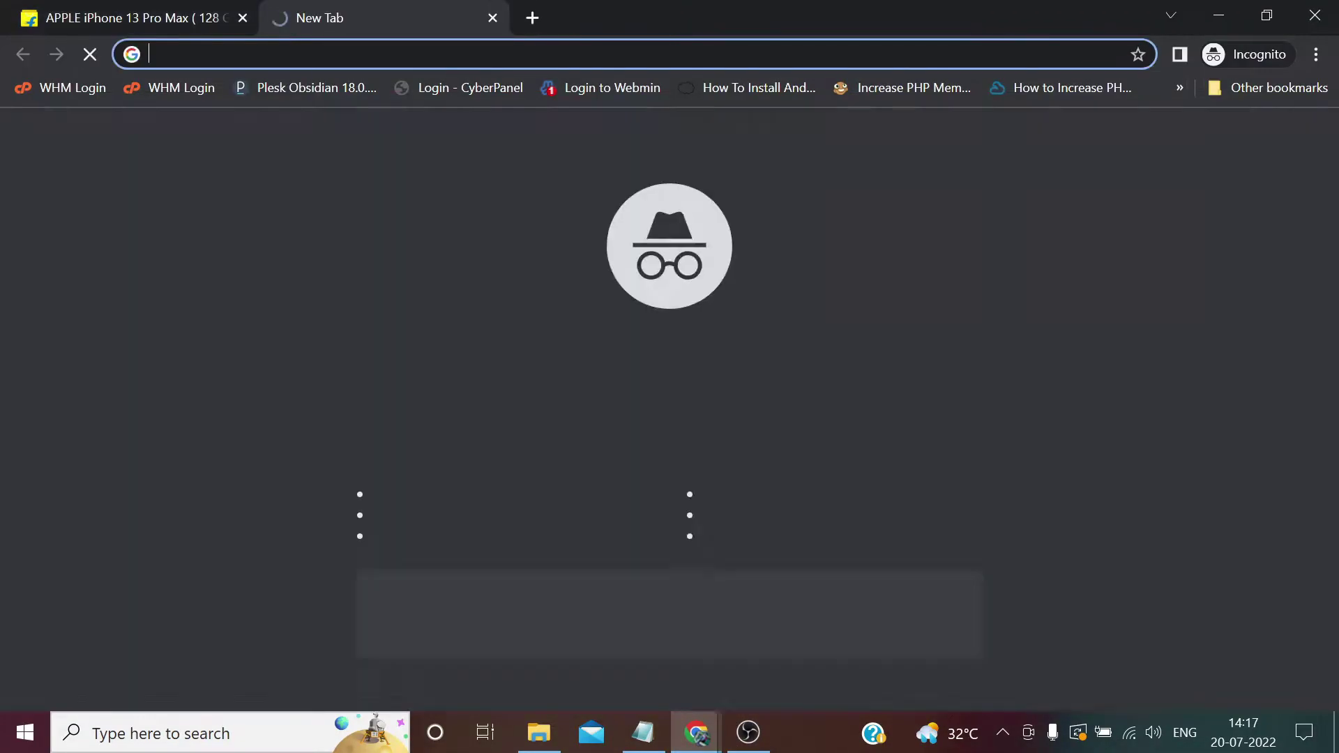
{"action": "right_click", "coordinate": [290, 50]}
{"action": "left_click", "coordinate": [407, 211]}
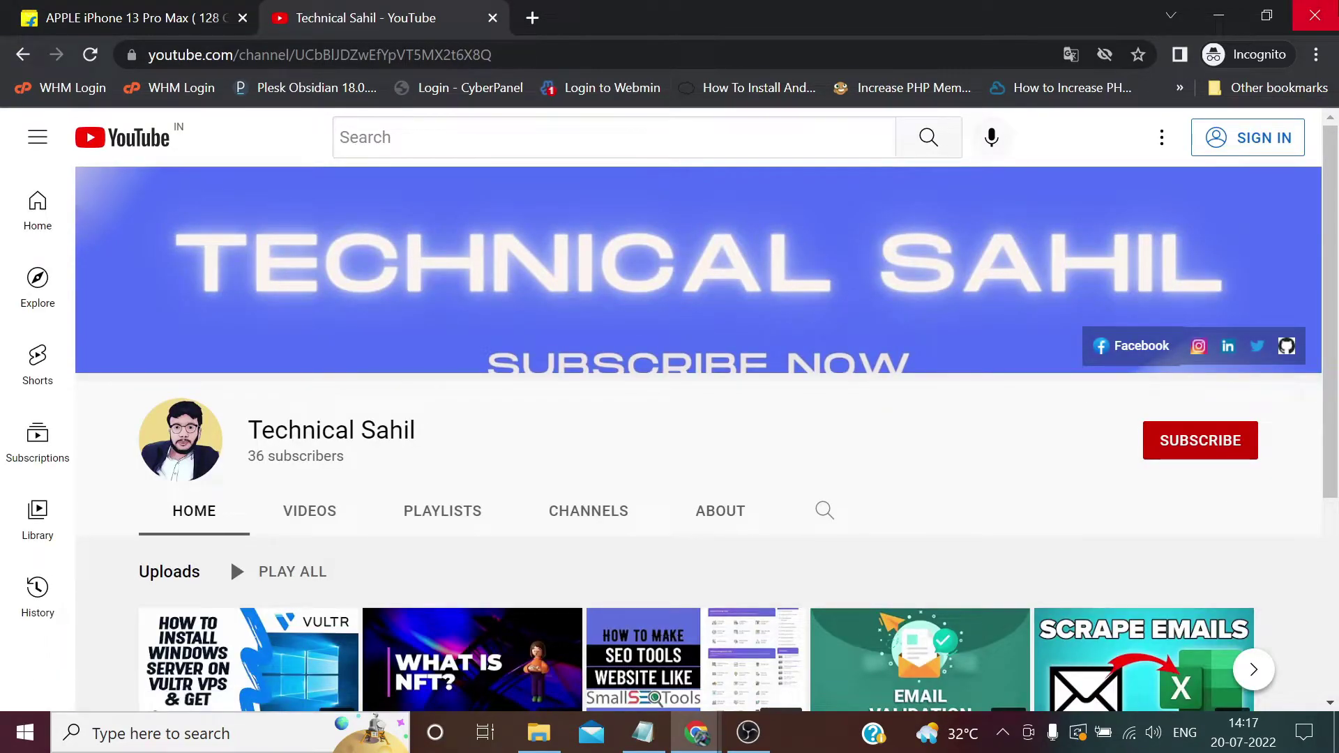
{"action": "left_click", "coordinate": [1315, 15]}
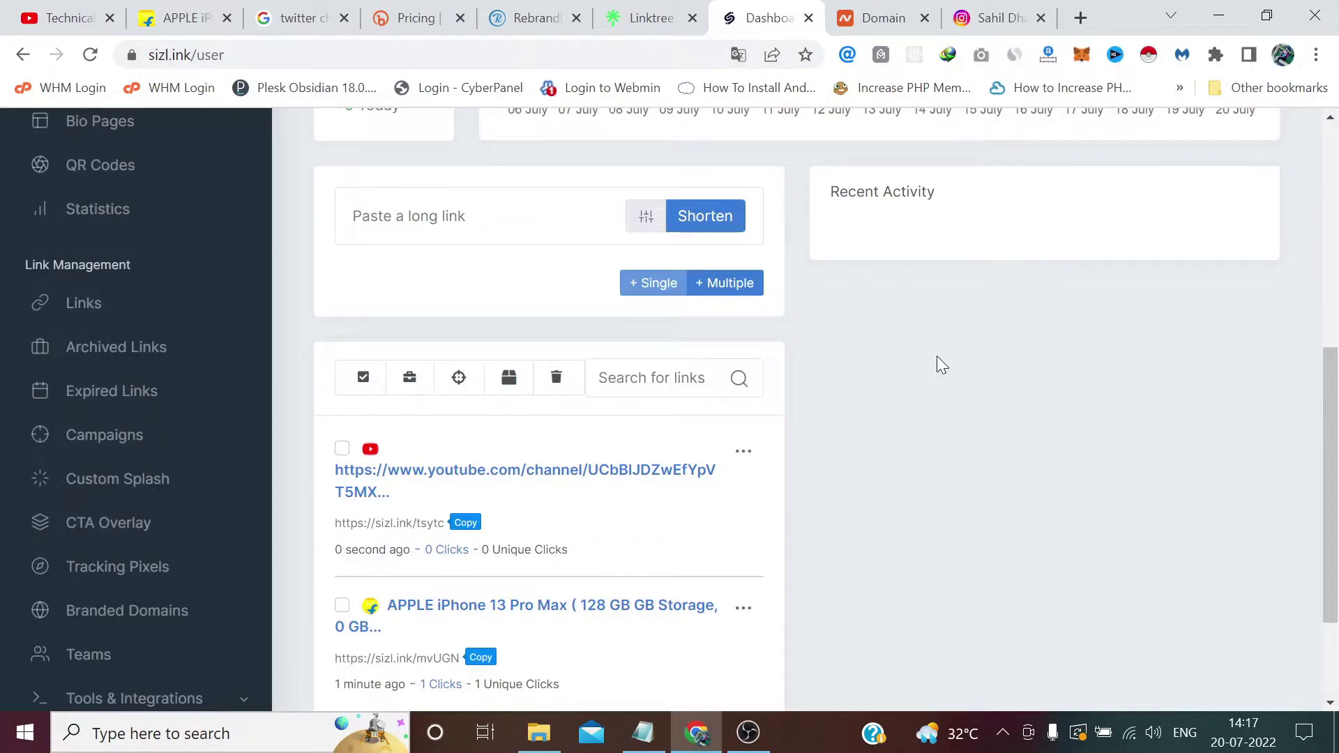
- Start adding a new branded domain and enter the personal domain's http address as its Domain
{"action": "scroll", "coordinate": [937, 356], "scroll_direction": "up", "scroll_amount": 4}
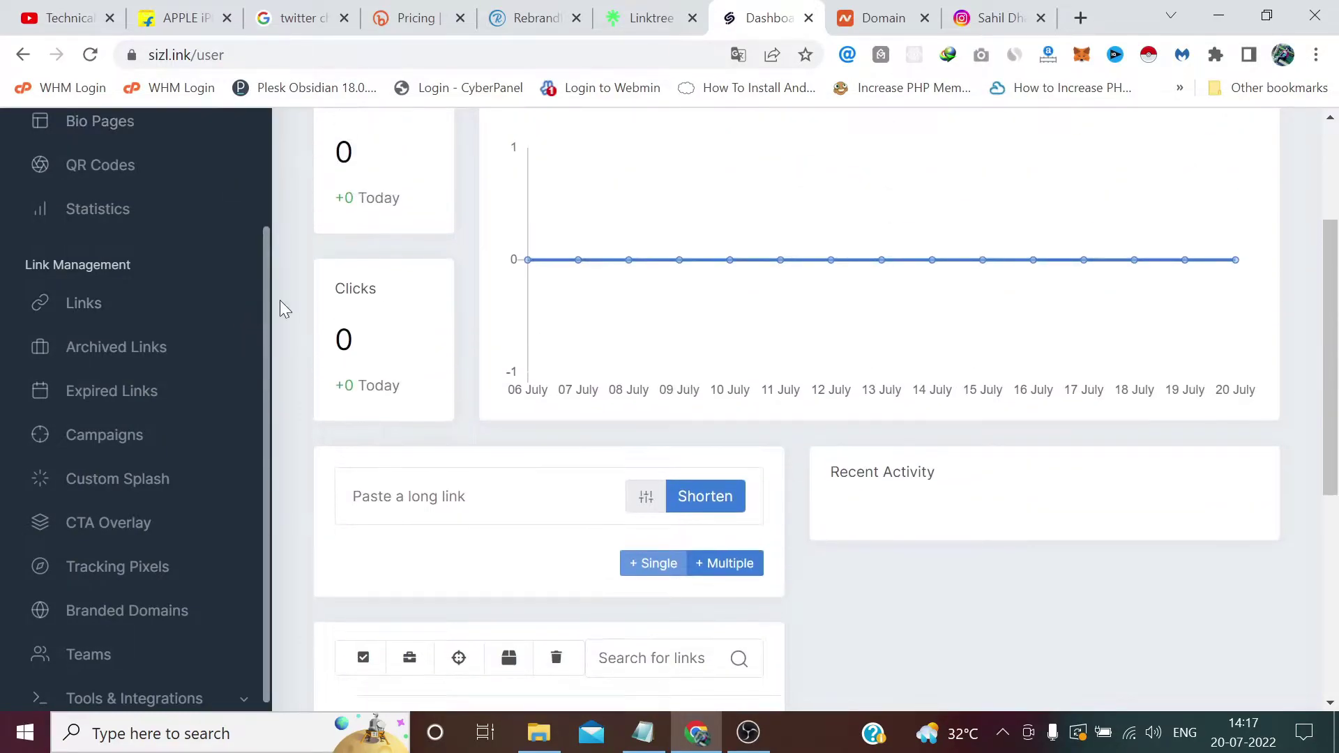
{"action": "scroll", "coordinate": [279, 300], "scroll_direction": "up", "scroll_amount": 3}
{"action": "scroll", "coordinate": [182, 427], "scroll_direction": "down", "scroll_amount": 1}
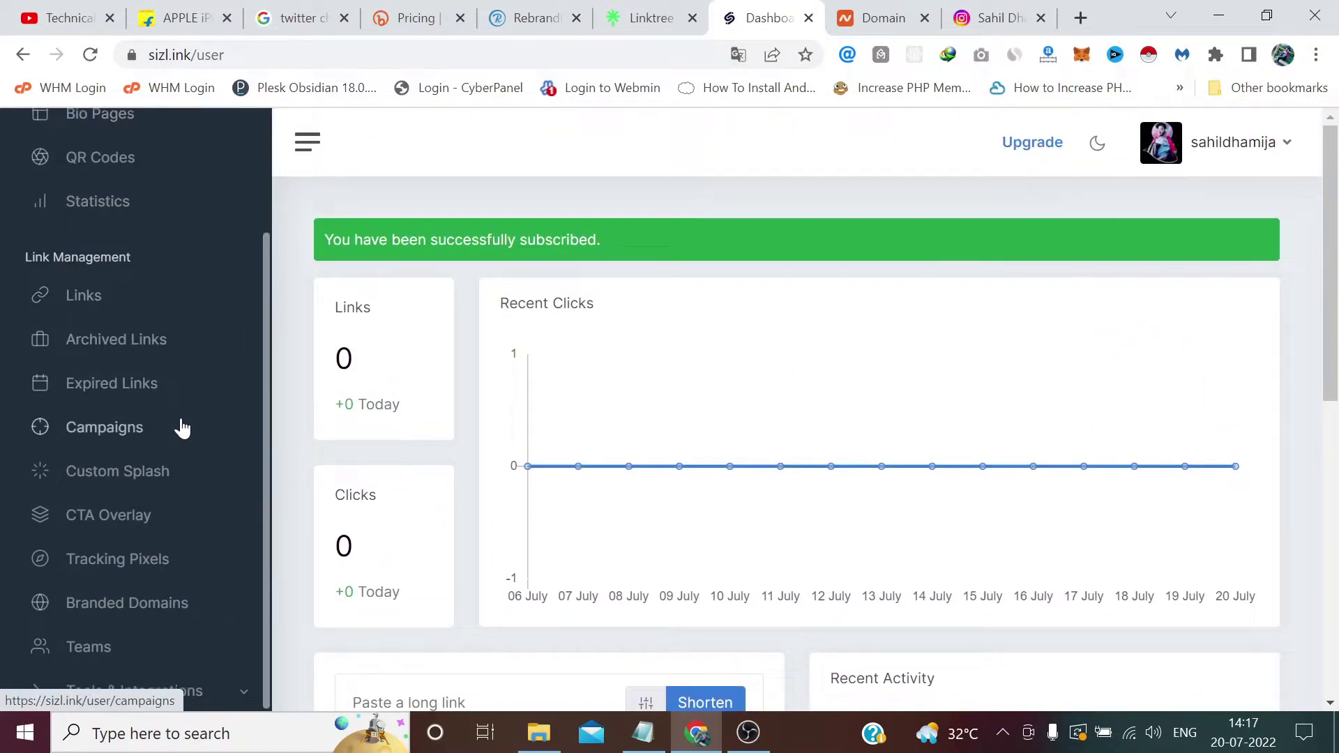
{"action": "left_click", "coordinate": [170, 604]}
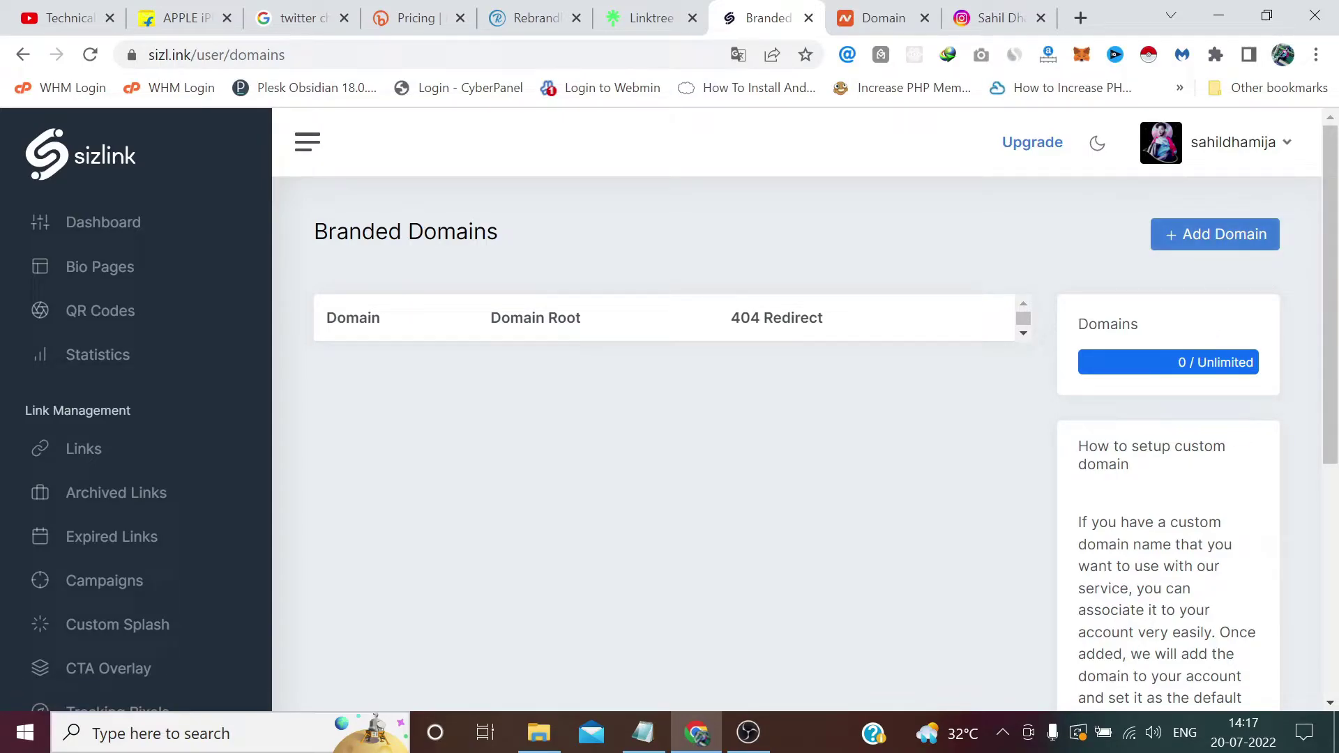
{"action": "left_click", "coordinate": [1186, 241]}
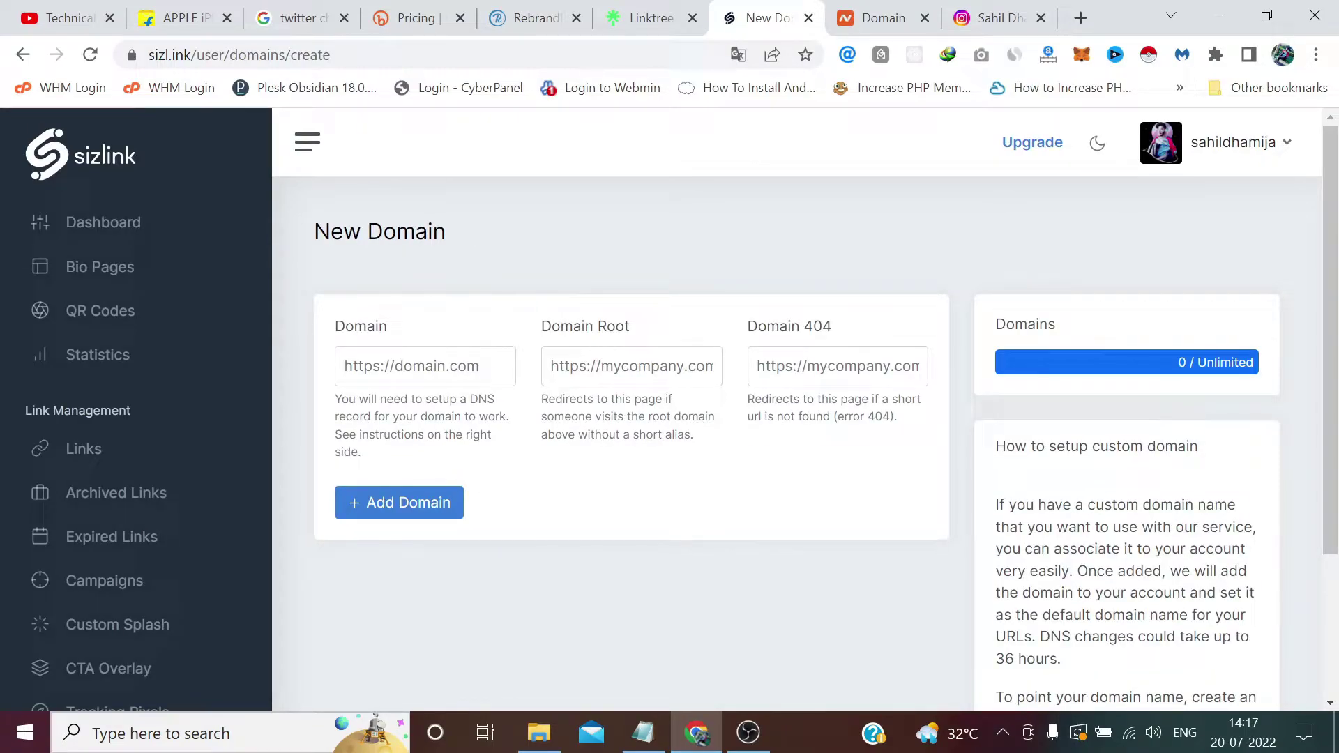
{"action": "left_click", "coordinate": [425, 366]}
{"action": "type", "text": "htt"}
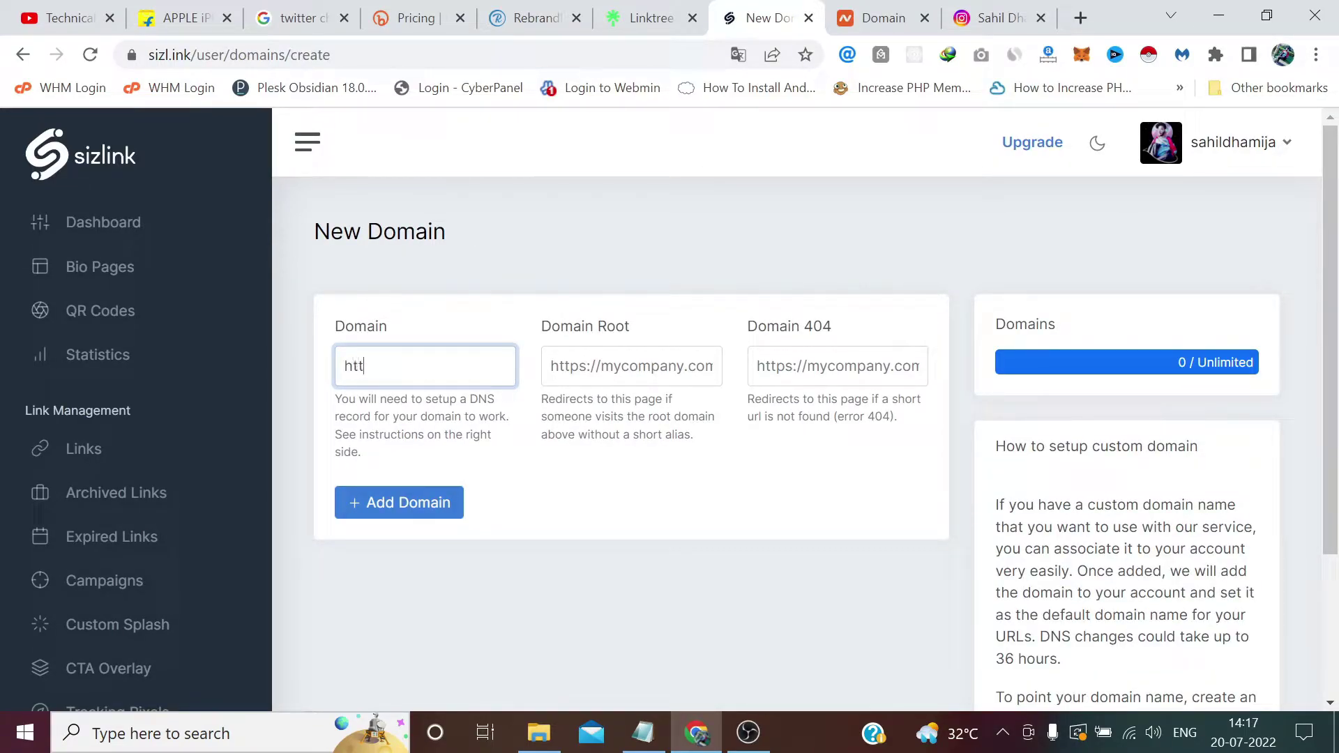
{"action": "type", "text": "p://sahildhamija.me"}
{"action": "left_click", "coordinate": [515, 609]}
- Copy the A record IP address 46.101.113.161 from the custom domain setup instructions
{"action": "scroll", "coordinate": [890, 530], "scroll_direction": "down", "scroll_amount": 3}
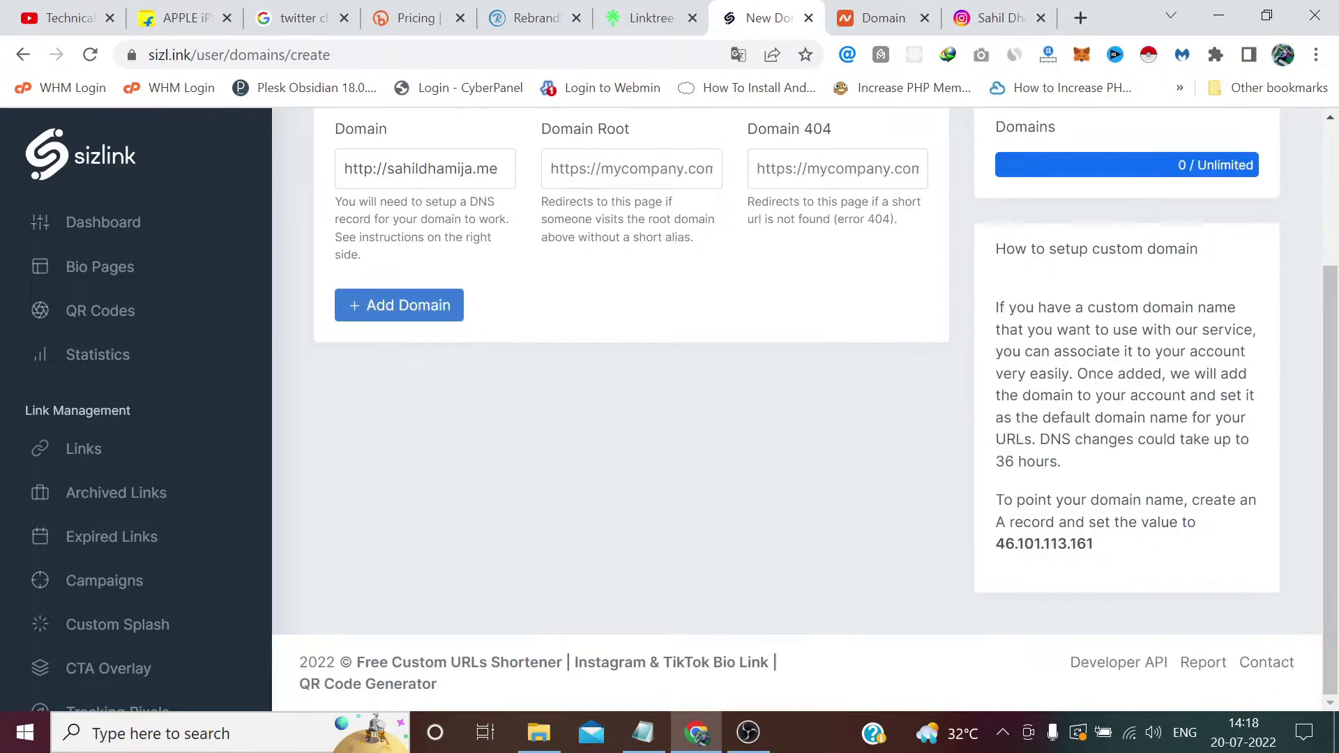
{"action": "left_click_drag", "start_coordinate": [1096, 546], "coordinate": [995, 545]}
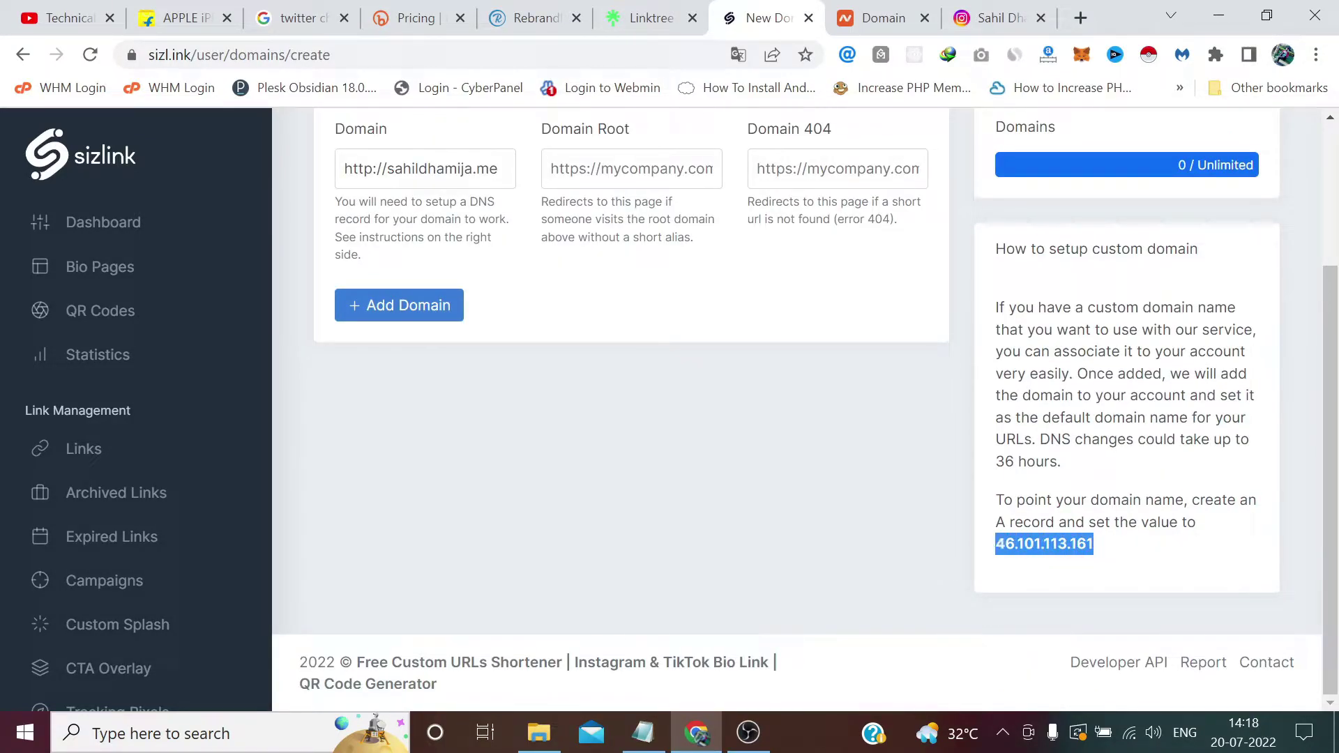
{"action": "right_click", "coordinate": [1002, 542]}
{"action": "left_click", "coordinate": [1027, 383]}
{"action": "scroll", "coordinate": [603, 417], "scroll_direction": "up", "scroll_amount": 2}
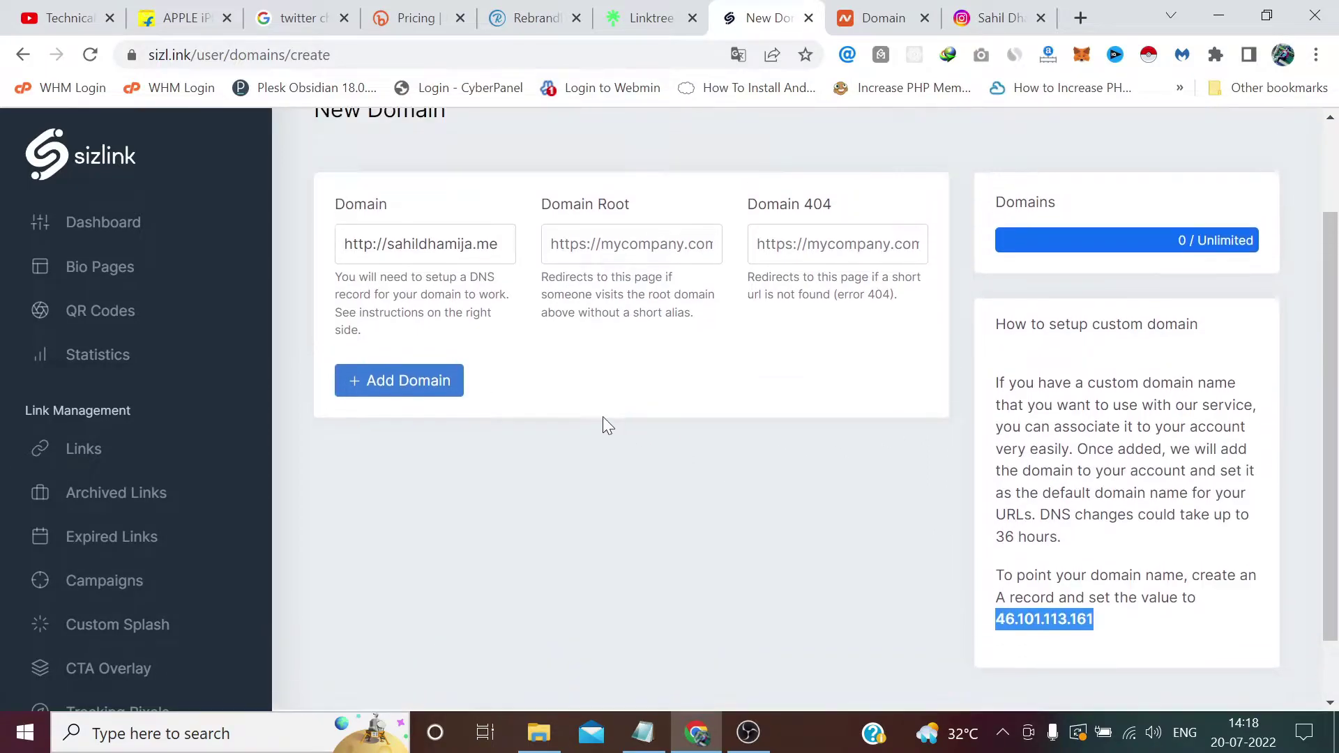
- Submit the new branded domain and open the same domain's Advanced DNS settings in Namecheap
{"action": "left_click", "coordinate": [488, 438]}
{"action": "left_click", "coordinate": [445, 424]}
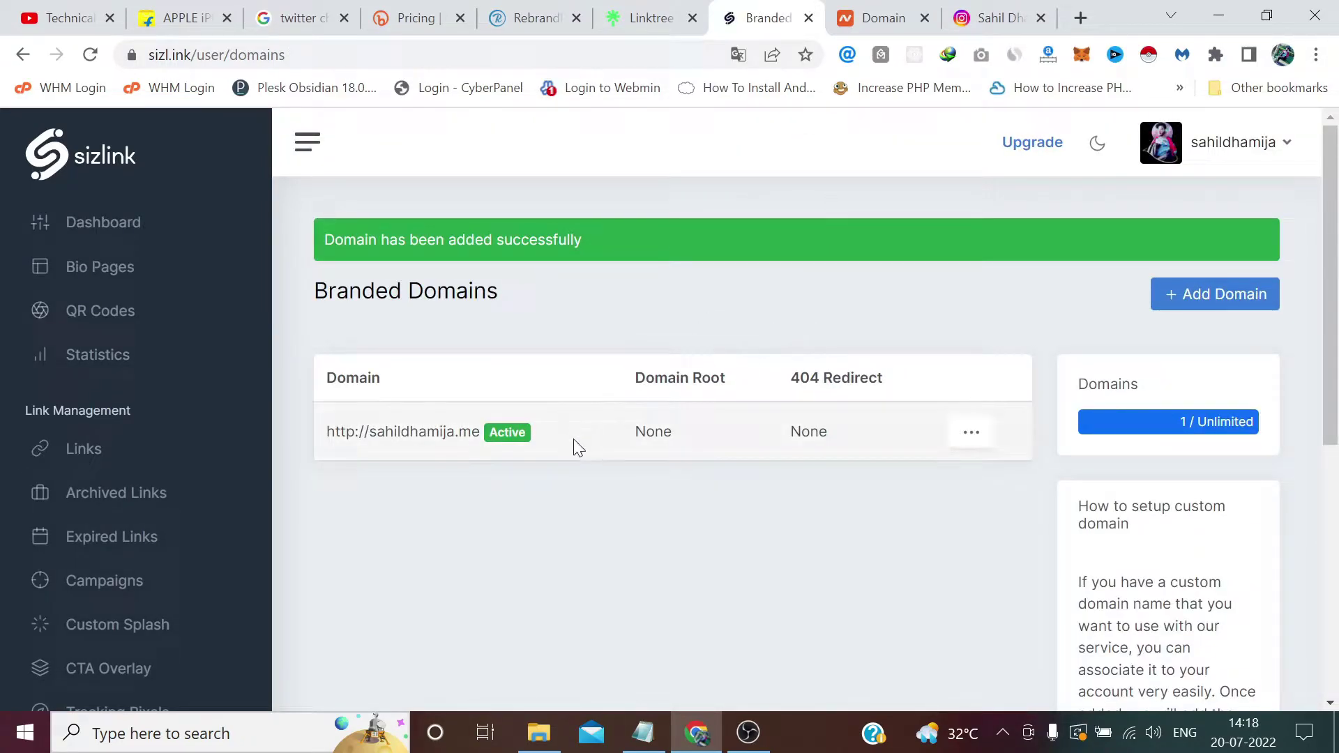
{"action": "left_click", "coordinate": [881, 17]}
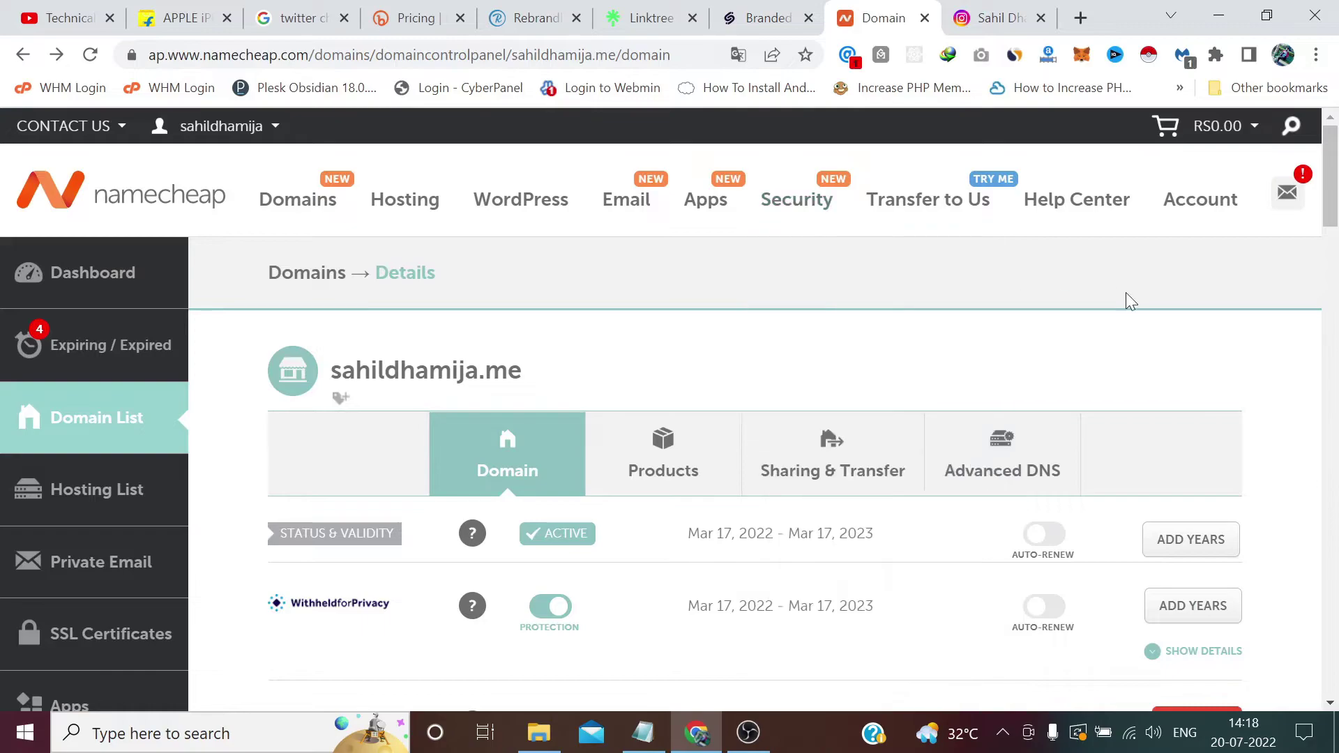
{"action": "scroll", "coordinate": [1126, 291], "scroll_direction": "down", "scroll_amount": 2}
{"action": "left_click", "coordinate": [1030, 327]}
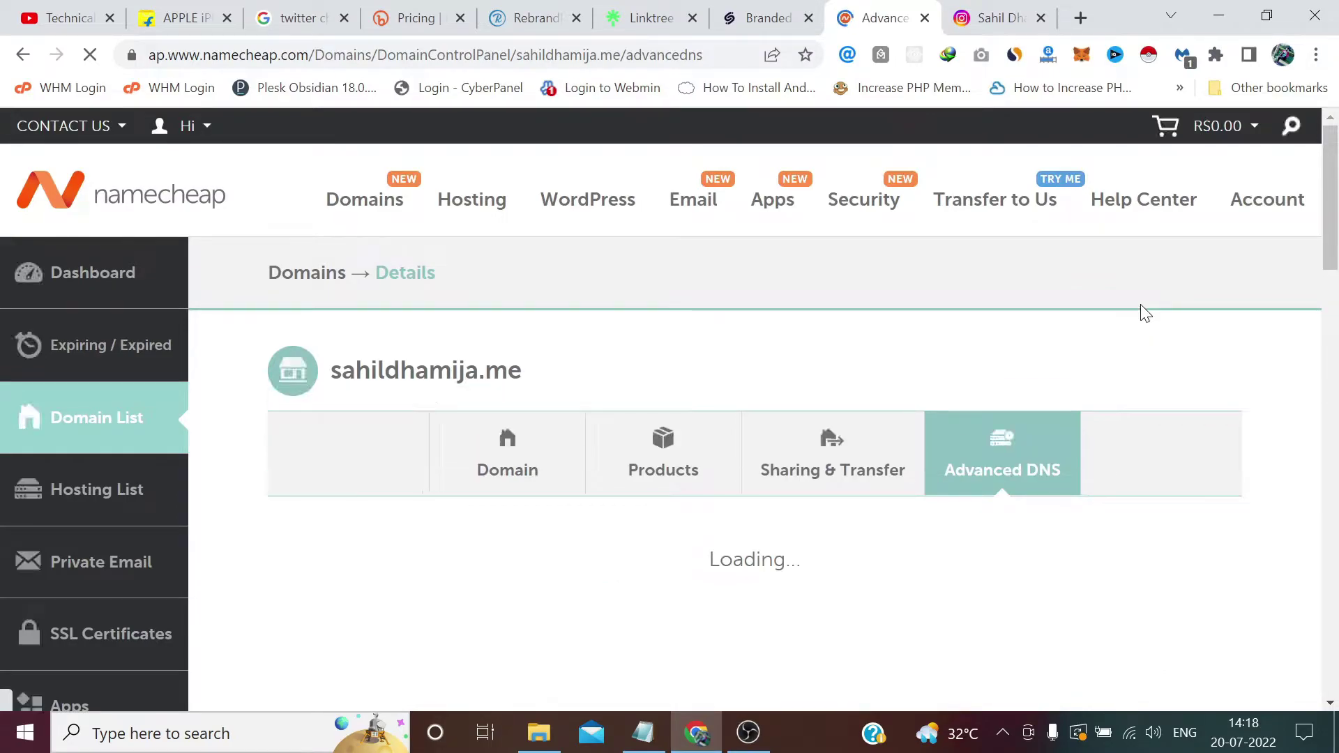
- Open the custom domain's website in a new tab to check it, and return to the DNS settings
{"action": "left_click_drag", "start_coordinate": [525, 372], "coordinate": [330, 371]}
{"action": "right_click", "coordinate": [370, 371]}
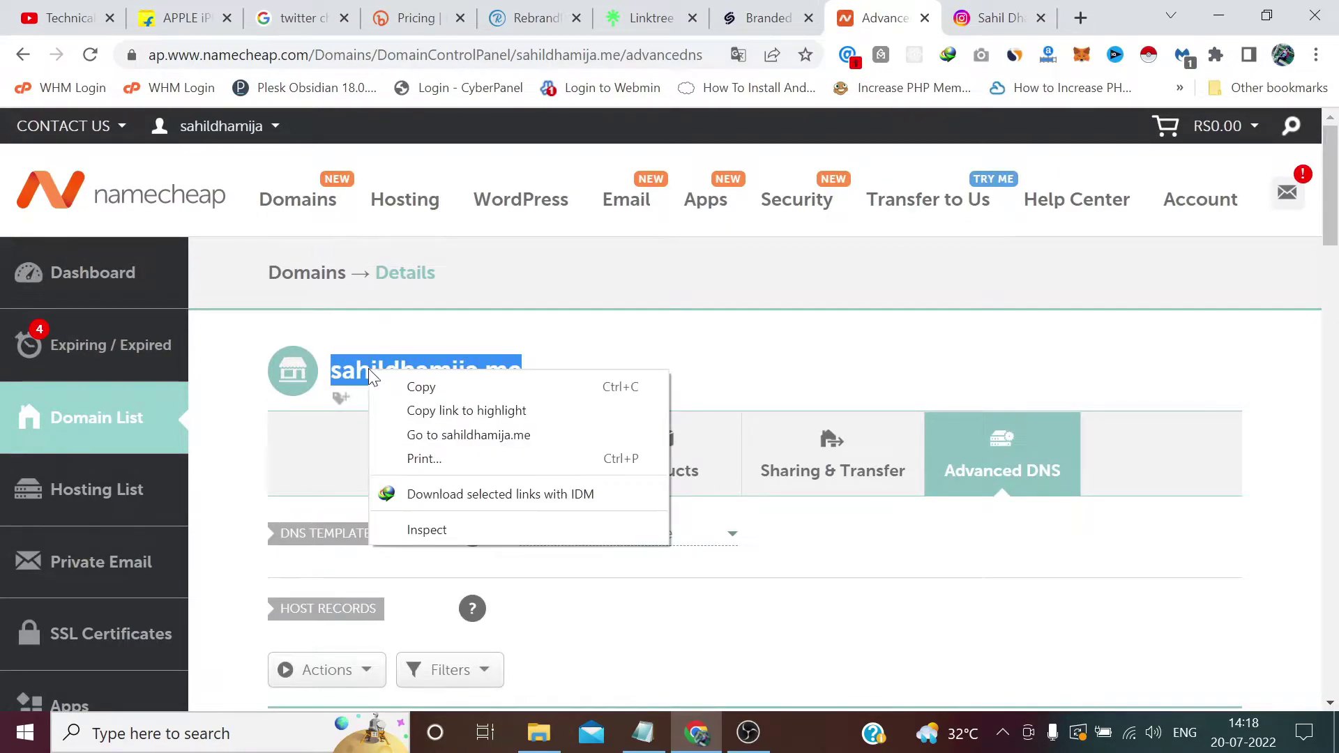
{"action": "left_click", "coordinate": [442, 438]}
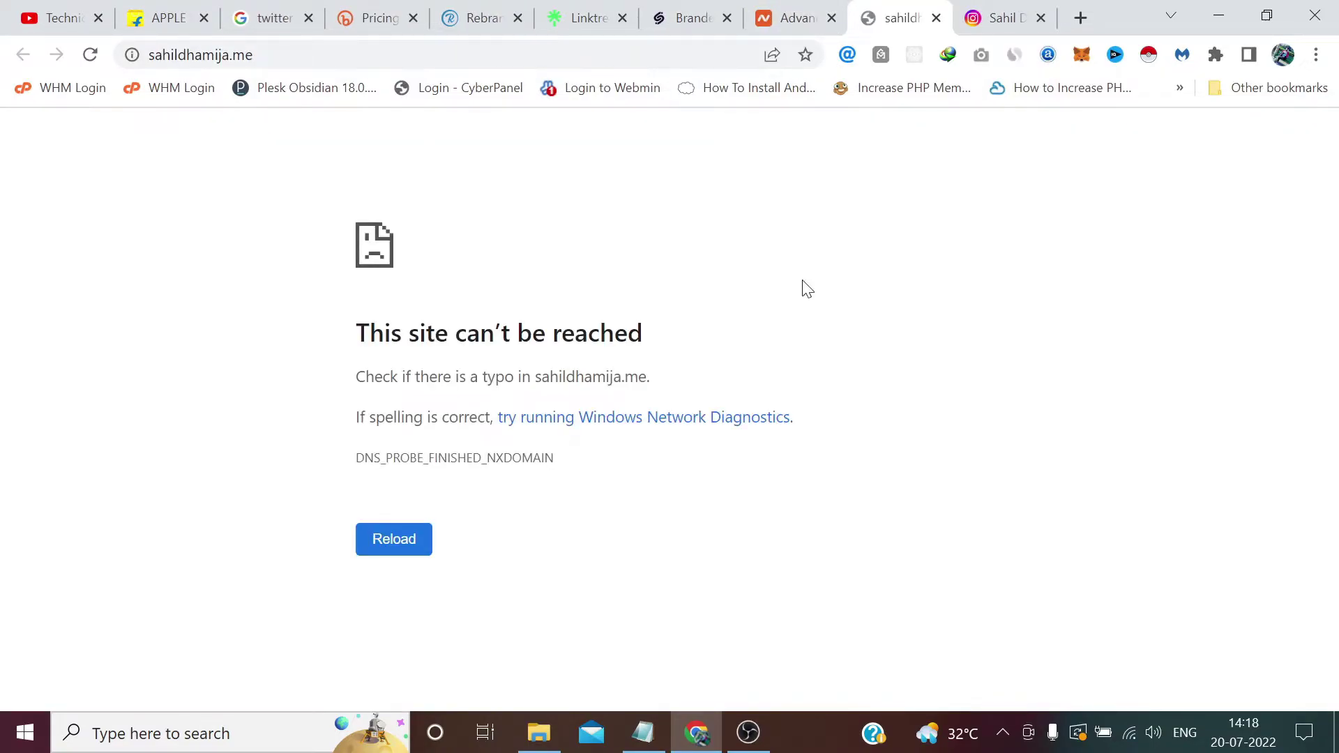
{"action": "left_click", "coordinate": [794, 18]}
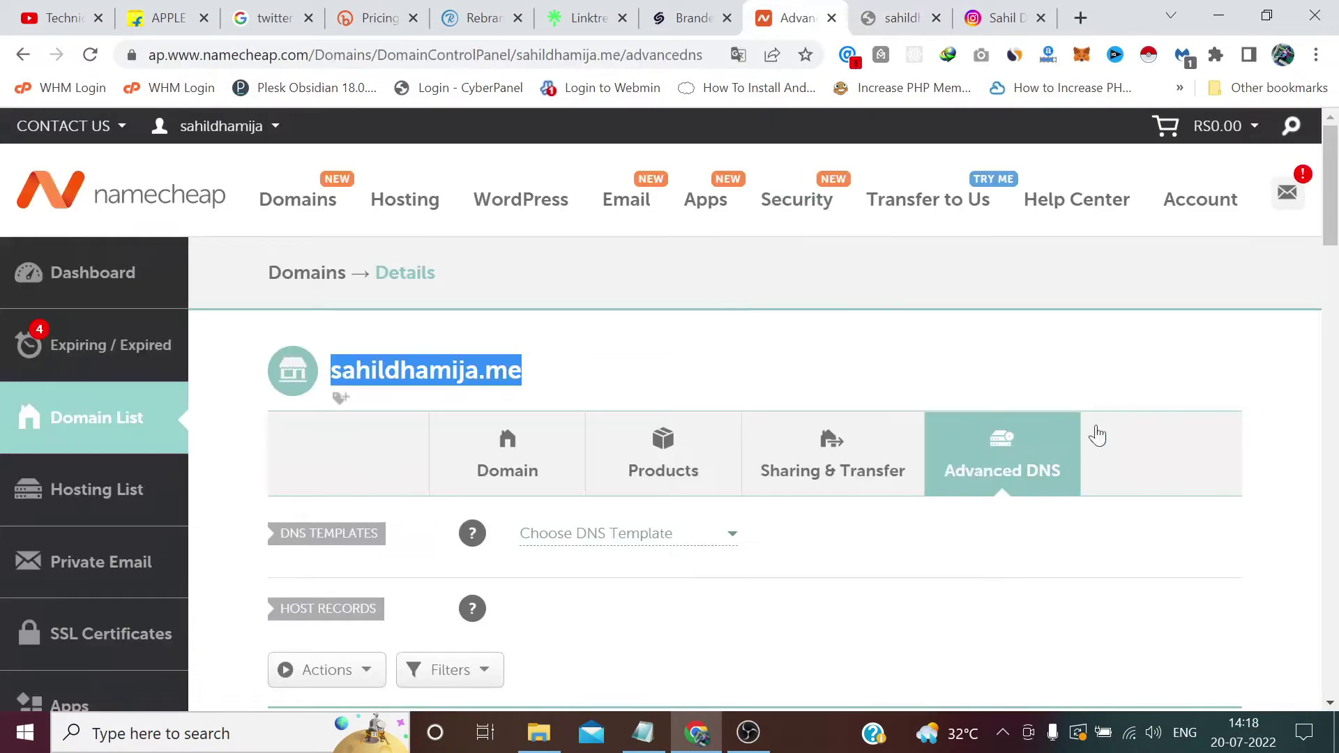
- Add and save a host record of type A Record with host @, value 46.101.113.161 and Automatic TTL
{"action": "left_click", "coordinate": [1183, 417]}
{"action": "scroll", "coordinate": [1184, 417], "scroll_direction": "down", "scroll_amount": 6}
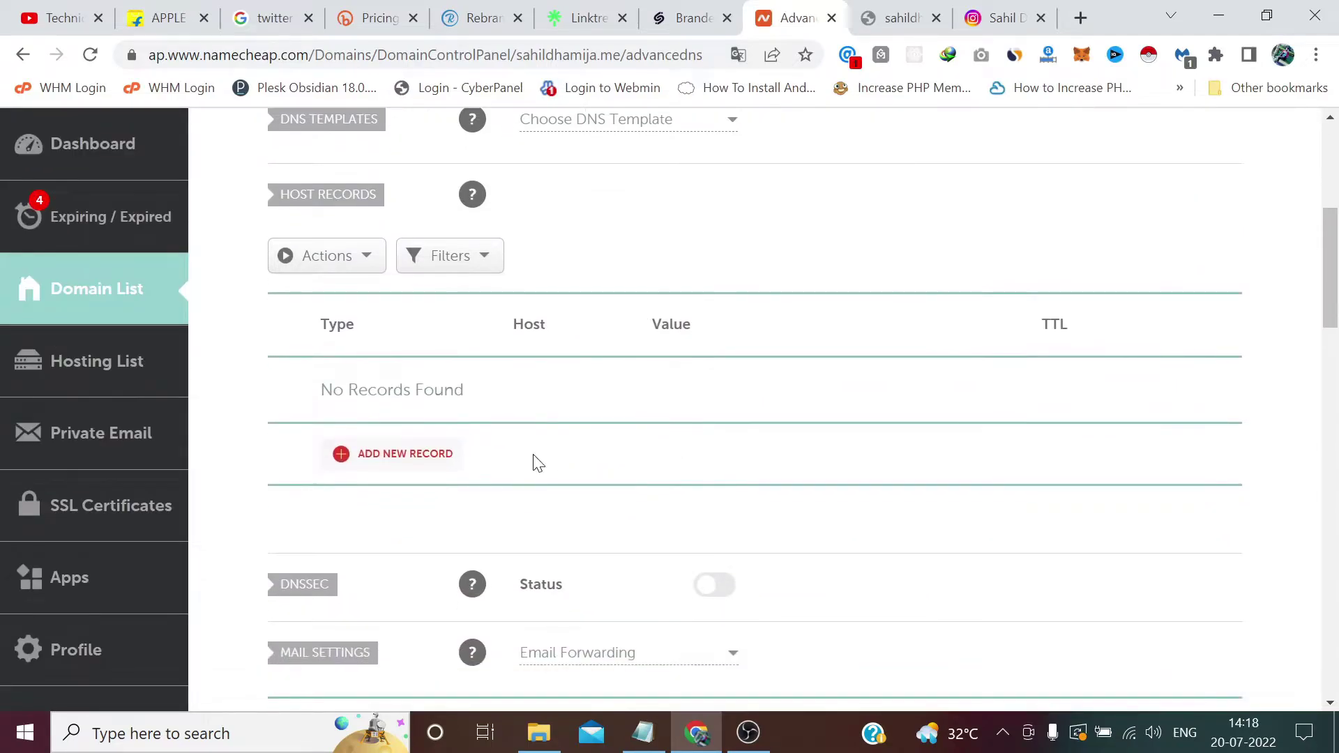
{"action": "left_click", "coordinate": [437, 464]}
{"action": "left_click", "coordinate": [404, 419]}
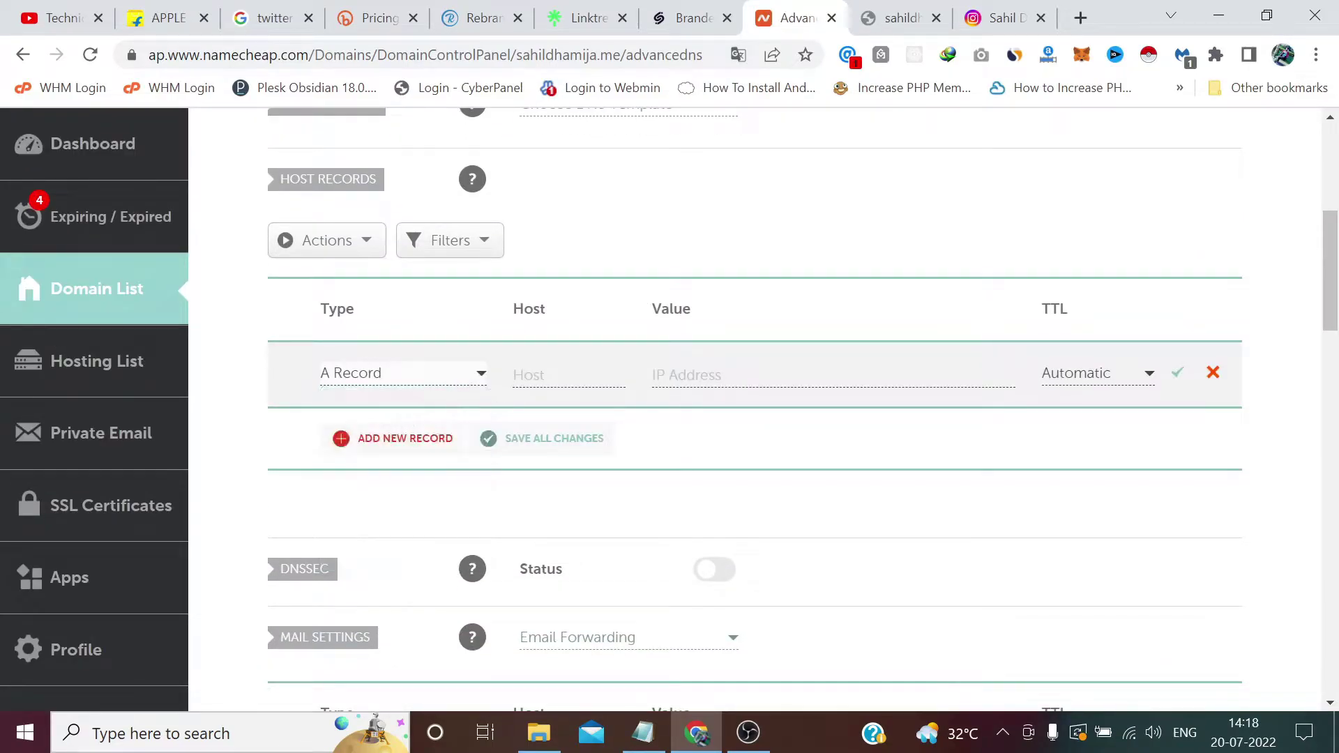
{"action": "left_click", "coordinate": [531, 375]}
{"action": "type", "text": "@"}
{"action": "key", "text": "Tab"}
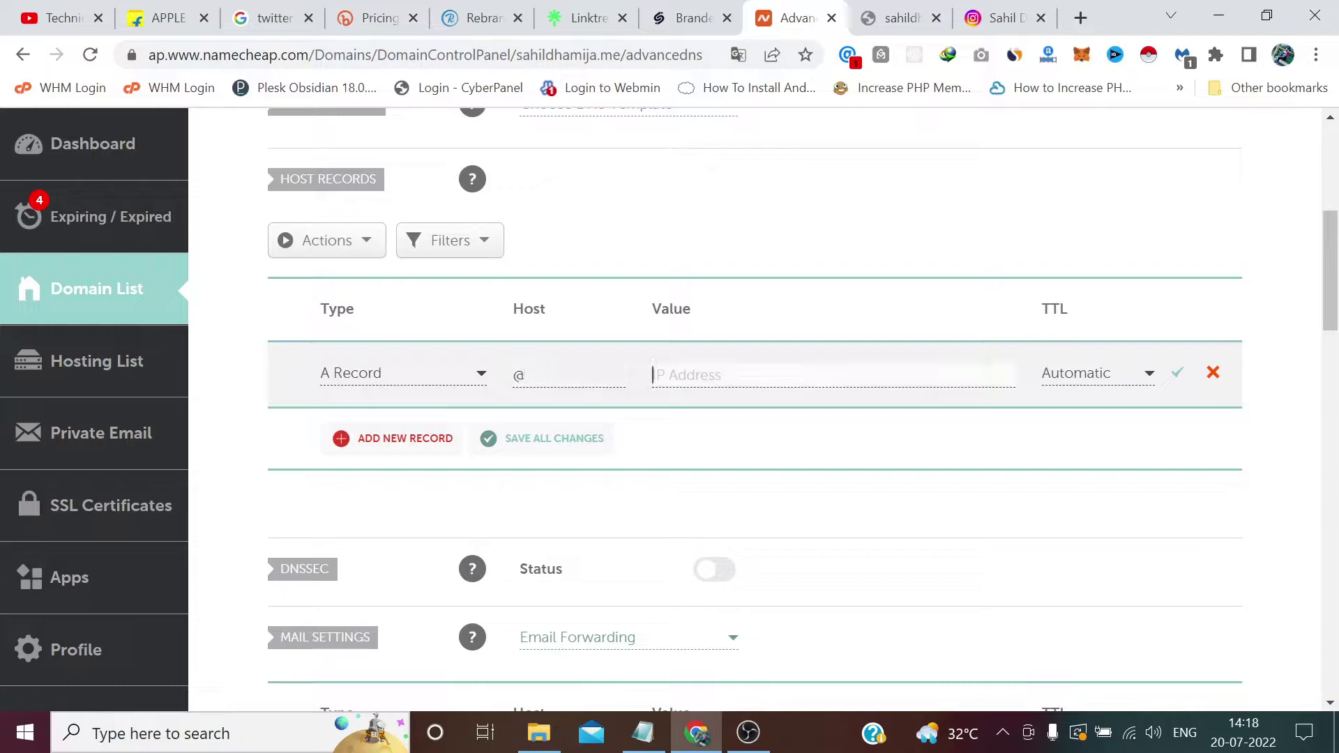
{"action": "key", "text": "ctrl+v"}
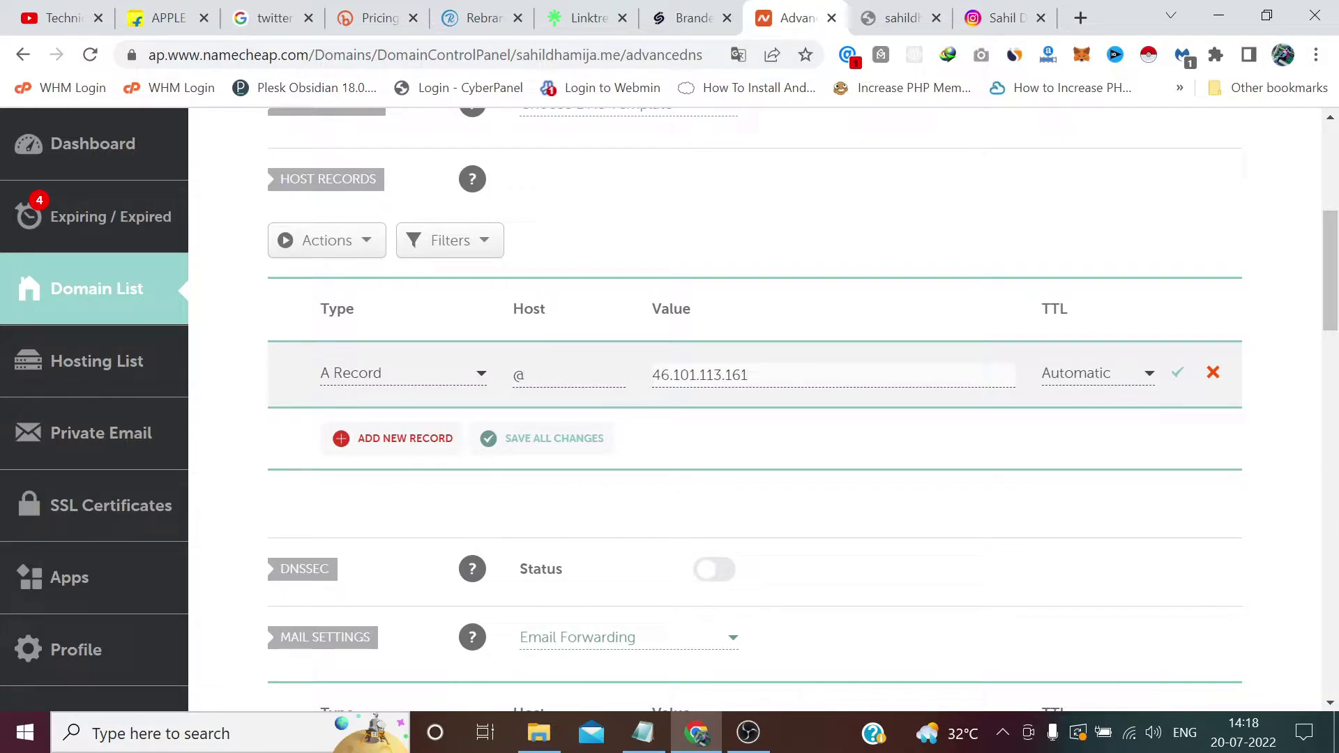
{"action": "left_click", "coordinate": [567, 441]}
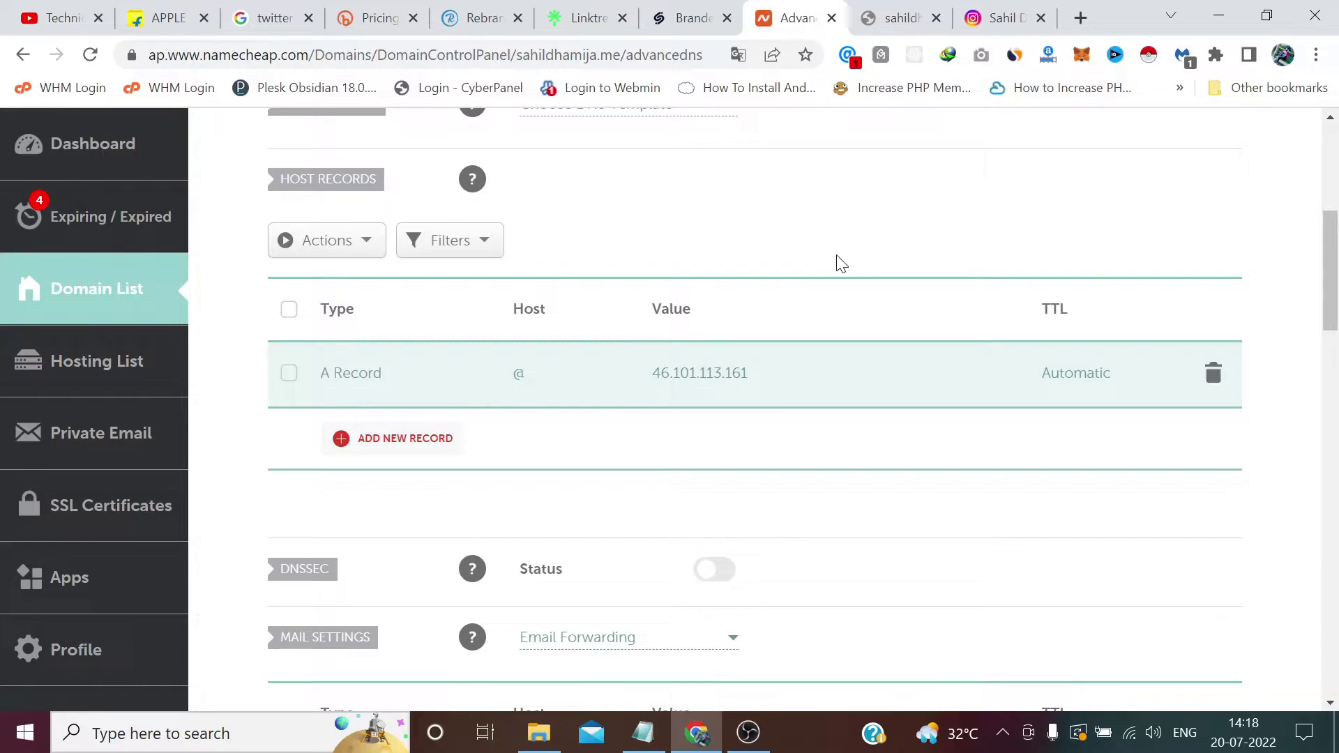
- Reload the custom domain's website to check whether the new DNS record takes effect
{"action": "left_click_drag", "start_coordinate": [1331, 252], "coordinate": [1336, 237]}
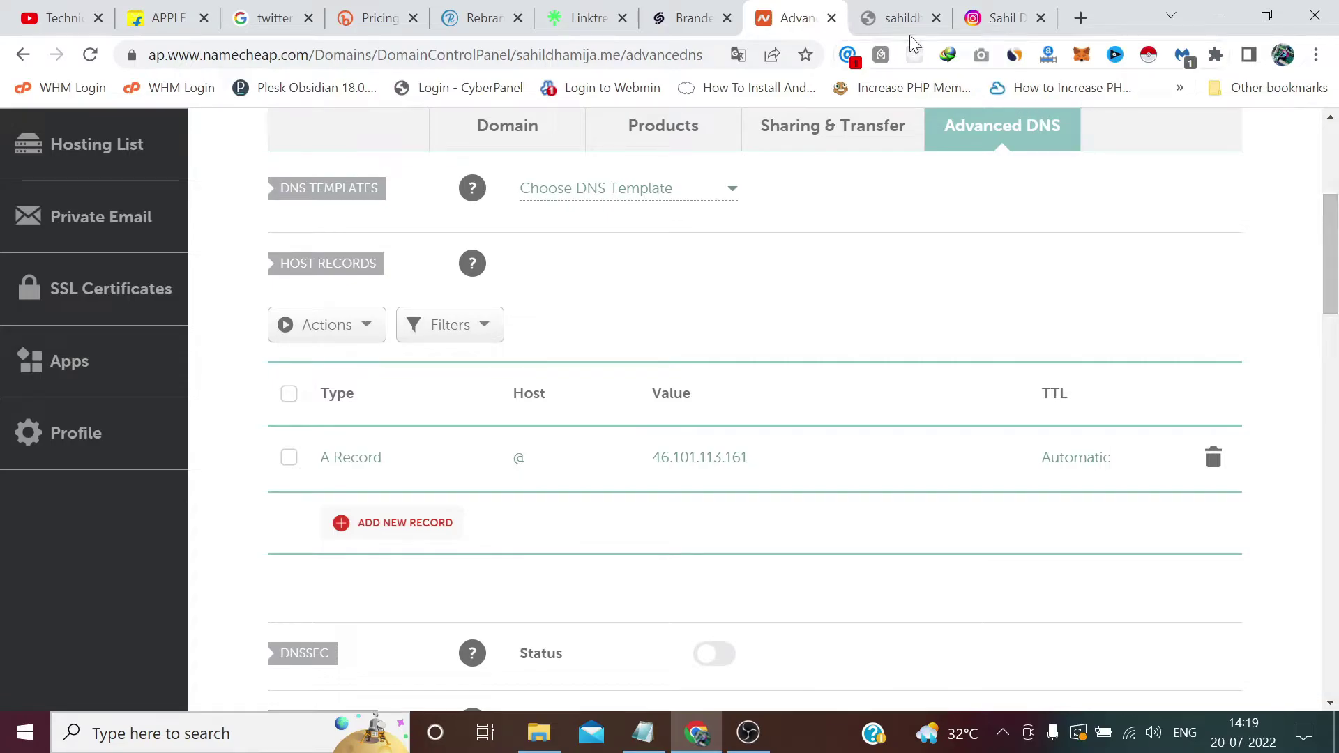
{"action": "left_click", "coordinate": [900, 17]}
{"action": "left_click", "coordinate": [90, 55]}
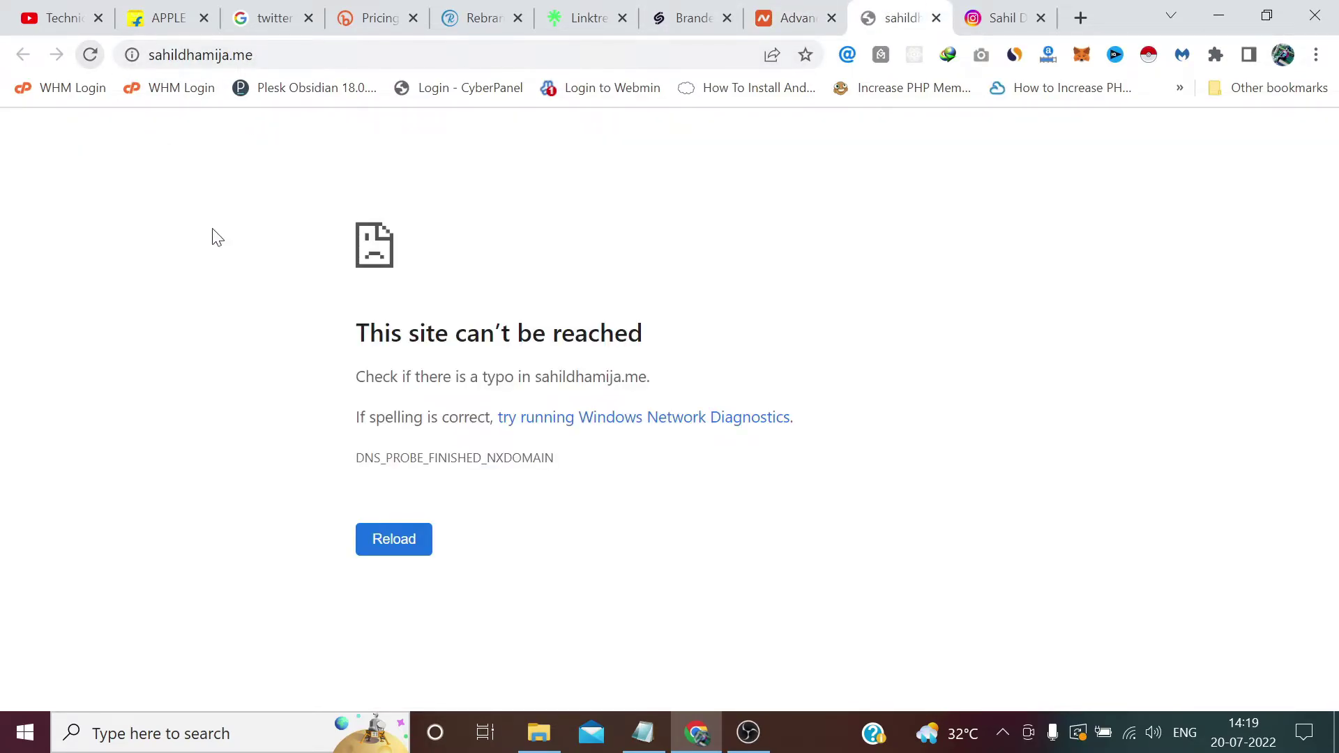
{"action": "left_click", "coordinate": [89, 54]}
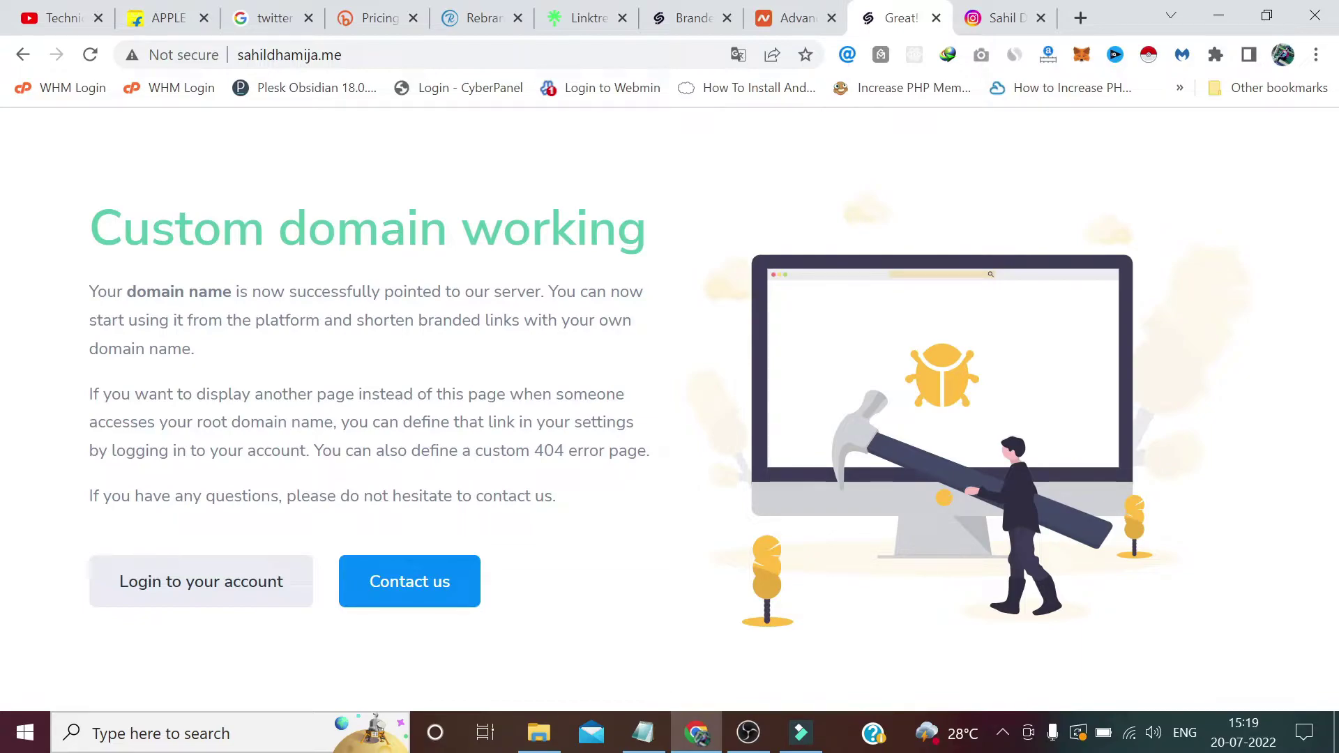
- Return to the sizl.ink account and start creating a new bio page
{"action": "key", "text": "ctrl+shift+Tab"}
{"action": "key", "text": "ctrl+shift+Tab"}
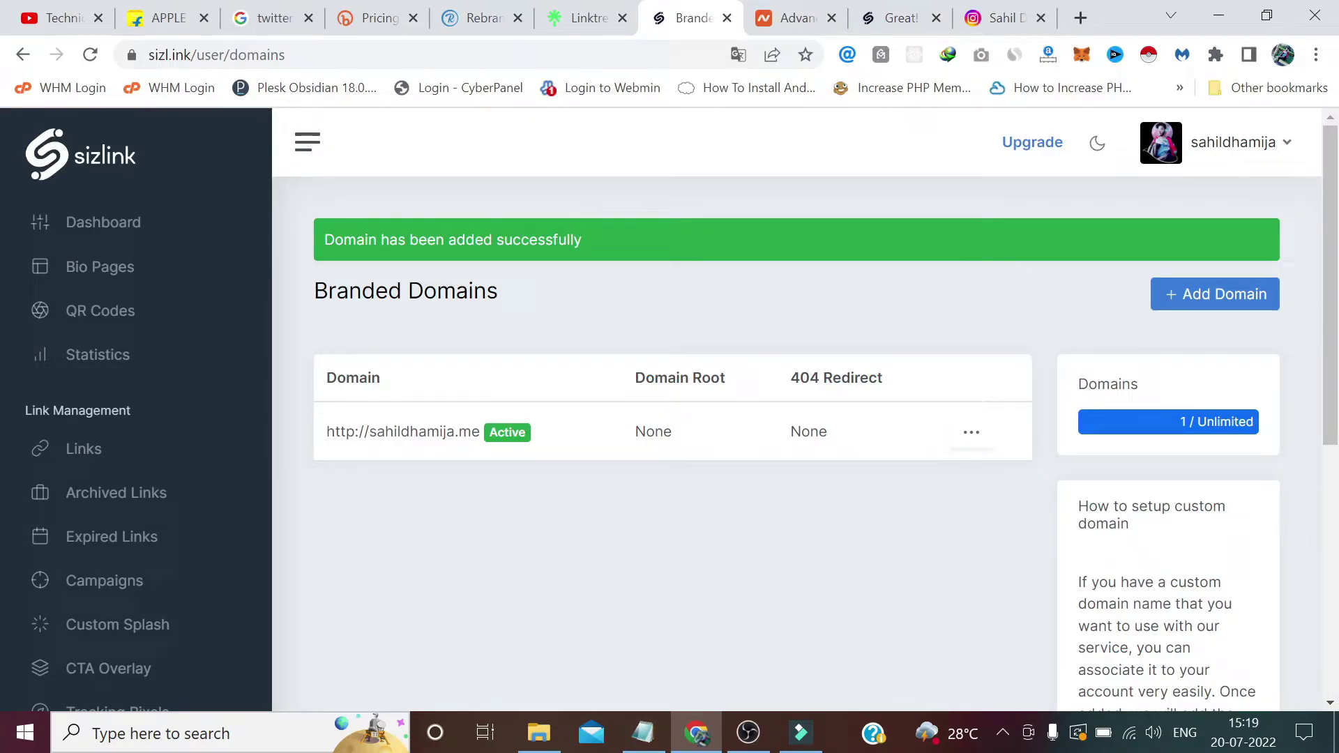
{"action": "left_click", "coordinate": [217, 282]}
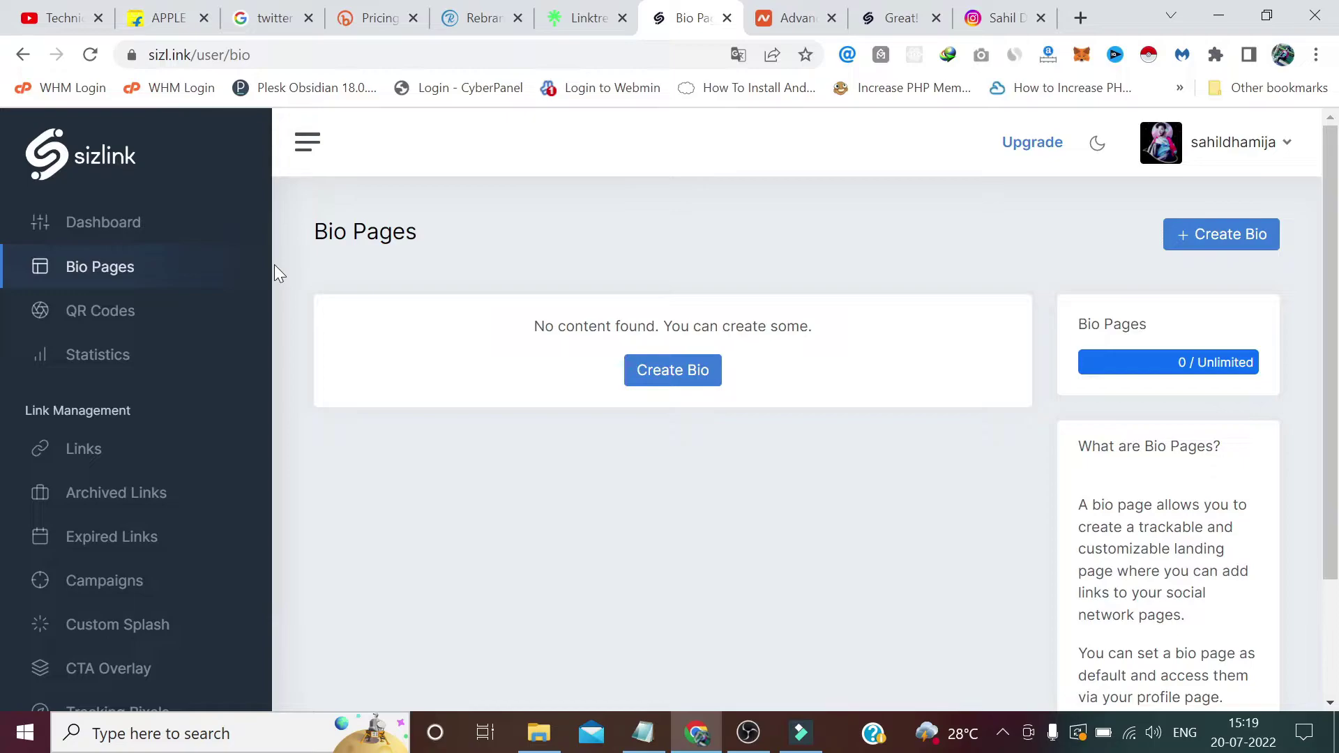
{"action": "left_click", "coordinate": [672, 369]}
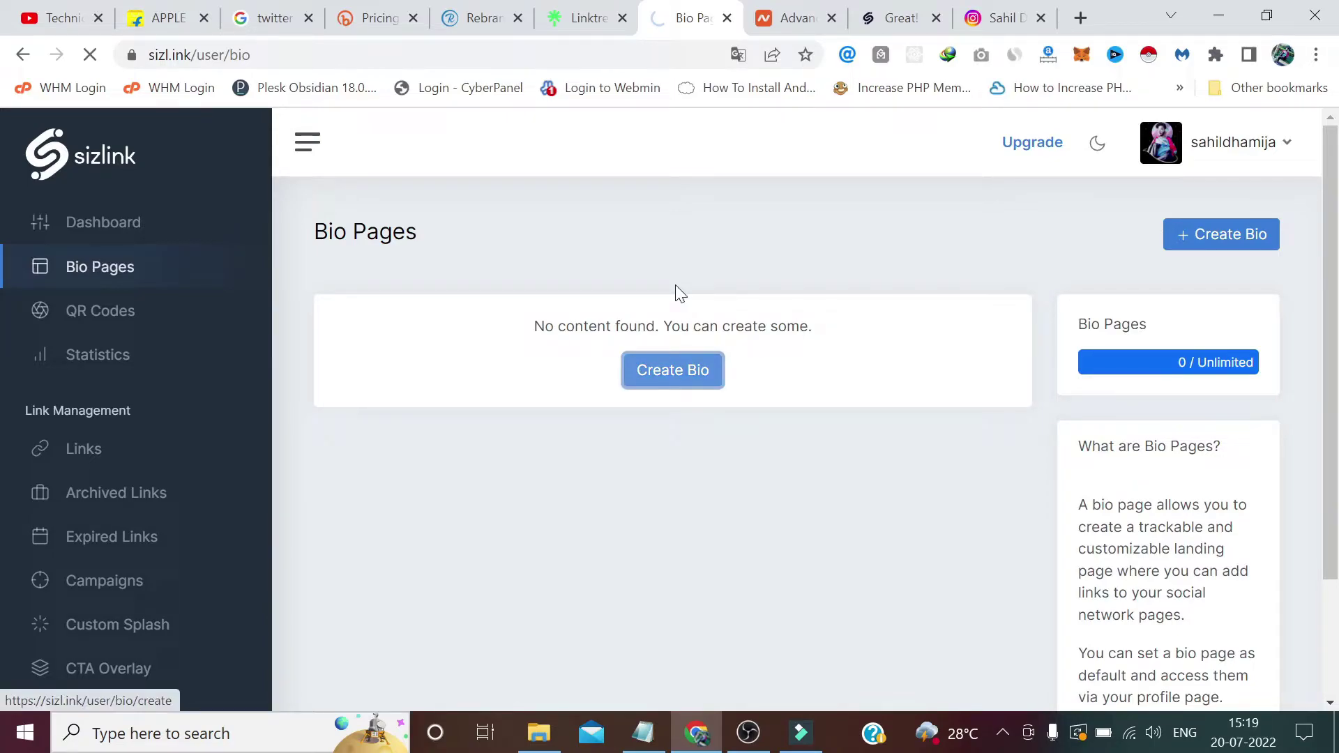
{"action": "scroll", "coordinate": [677, 321], "scroll_direction": "down", "scroll_amount": 1}
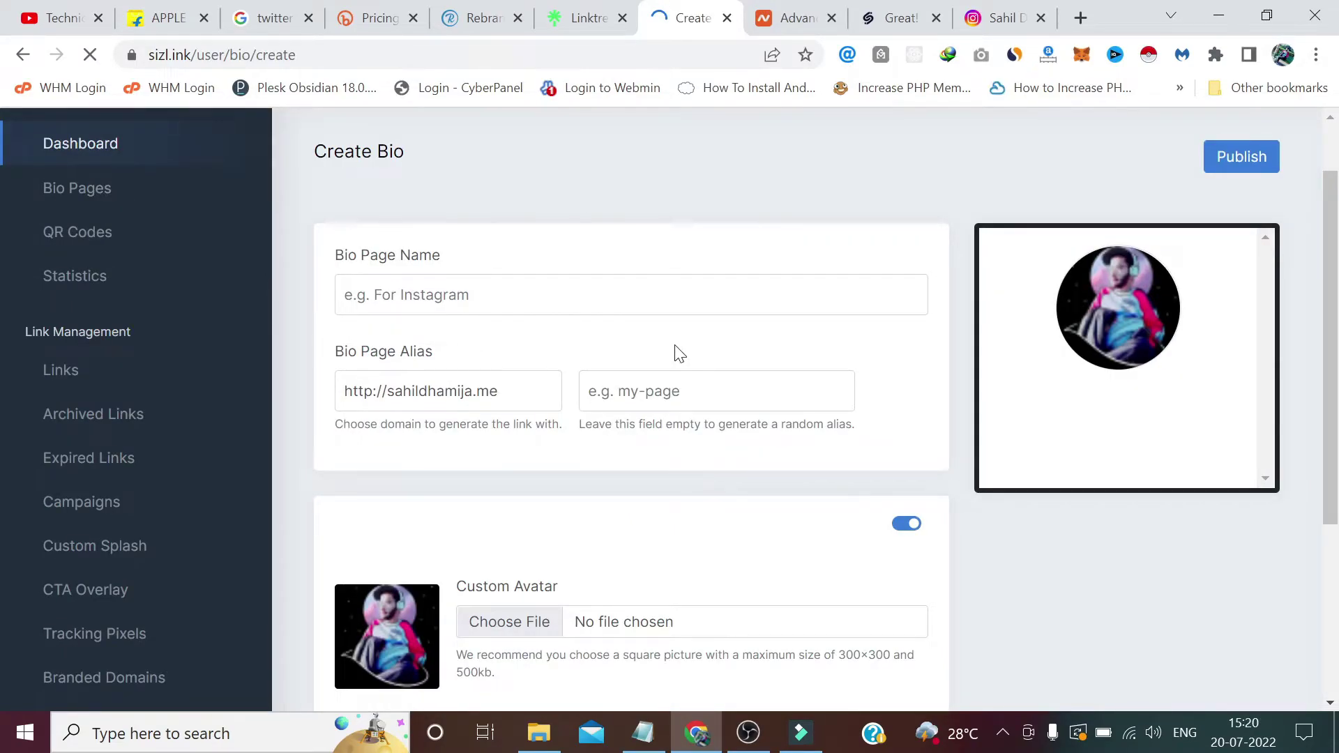
- Name the bio page For Instagram and set its alias to sd-bio on the custom domain
{"action": "left_click", "coordinate": [631, 293]}
{"action": "type", "text": "For In"}
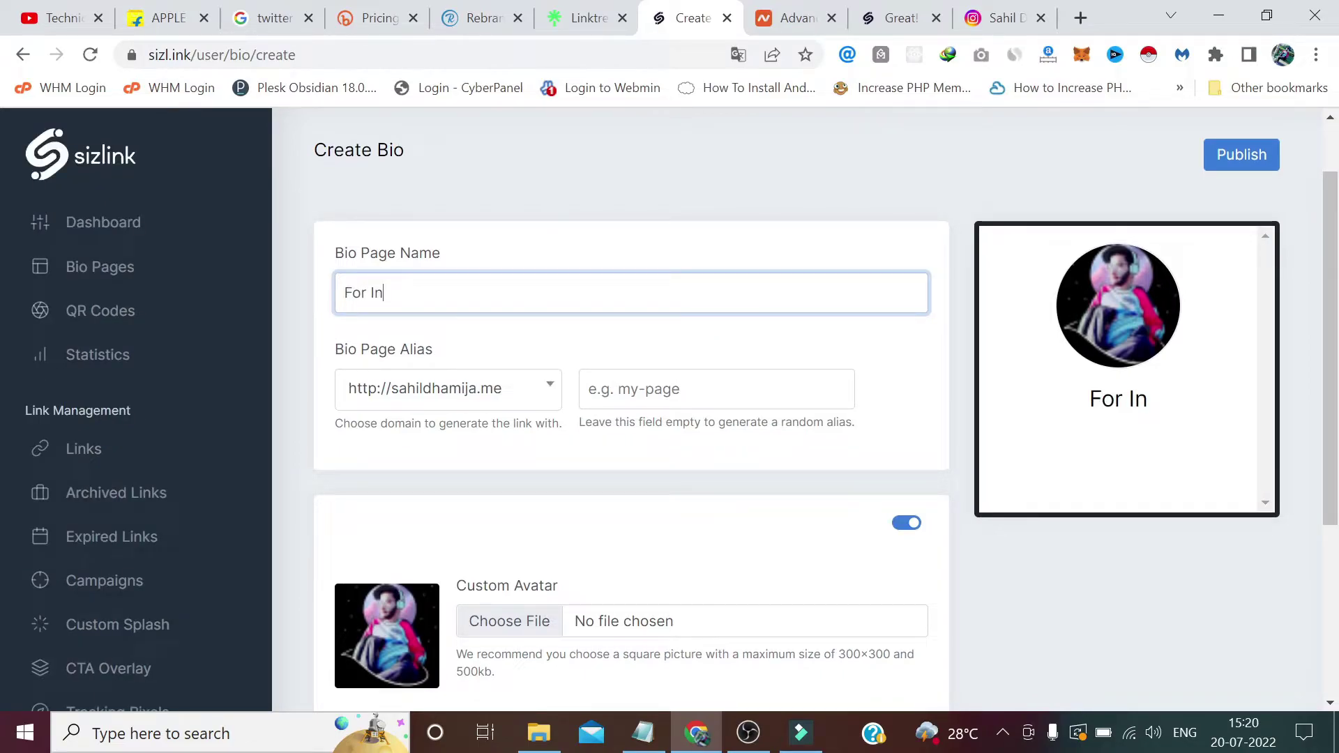
{"action": "type", "text": "stagram"}
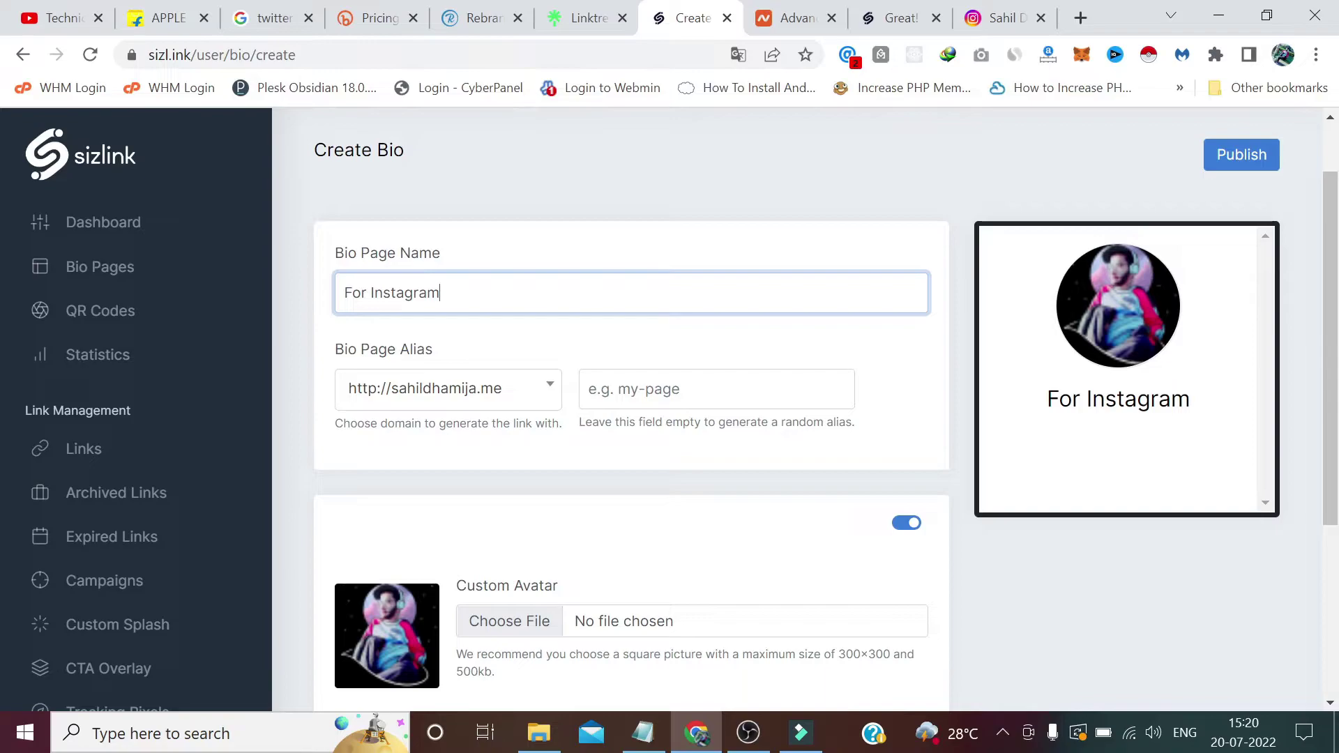
{"action": "scroll", "coordinate": [632, 418], "scroll_direction": "down", "scroll_amount": 1}
{"action": "left_click", "coordinate": [716, 323]}
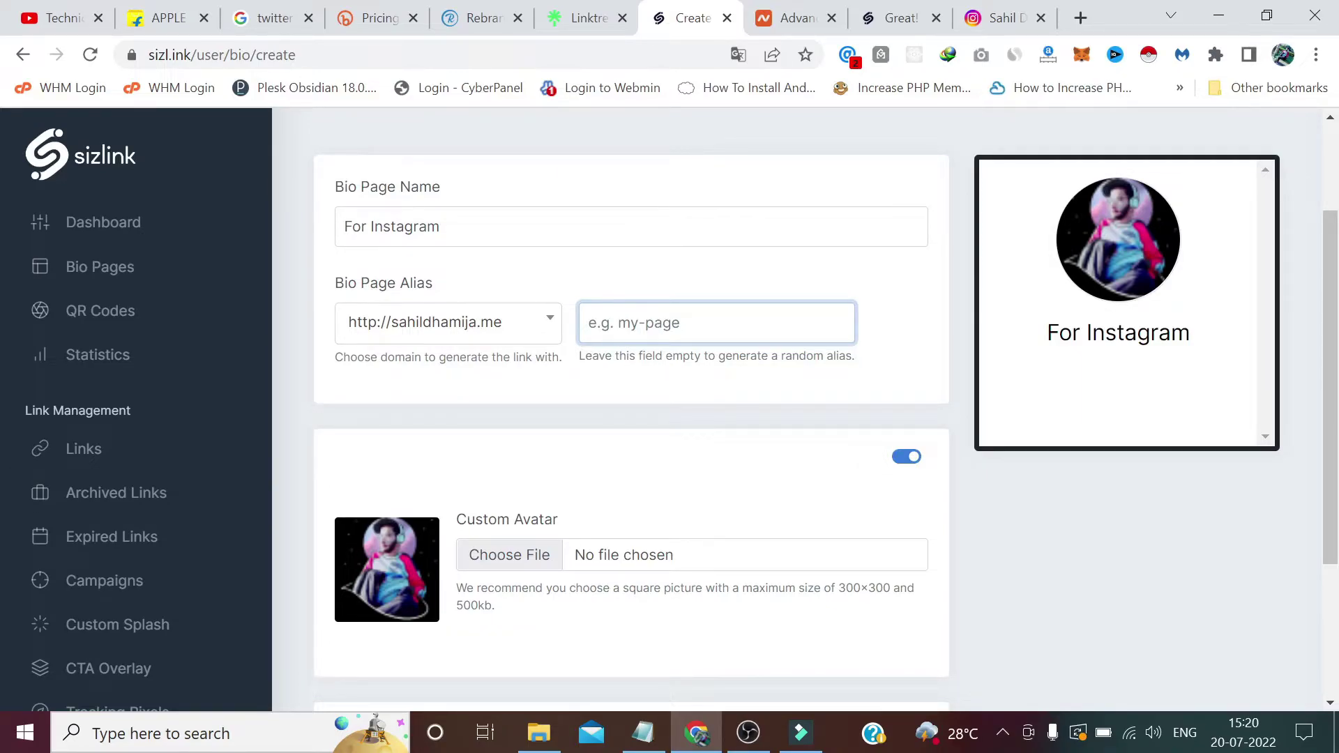
- Start a new Links item in the bio page content and choose the fab fa-youtube icon for it
{"action": "scroll", "coordinate": [574, 618], "scroll_direction": "down", "scroll_amount": 3}
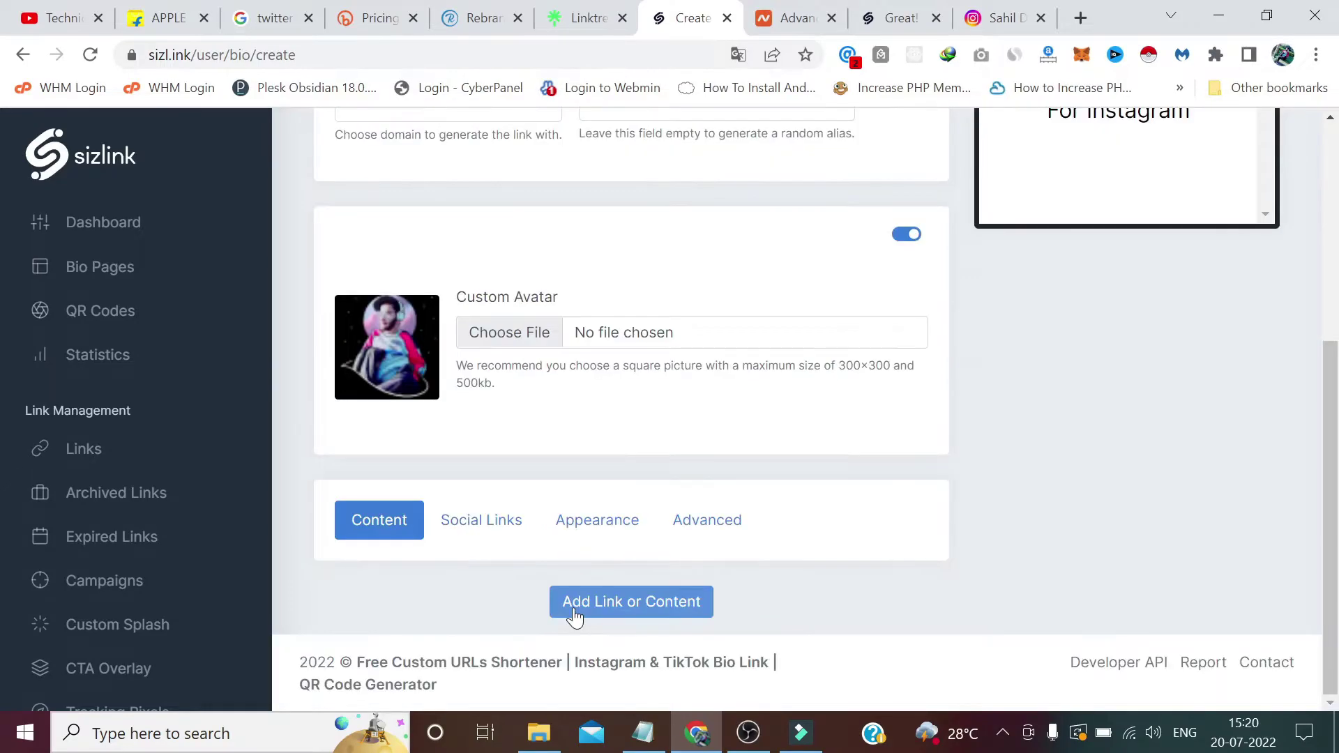
{"action": "left_click", "coordinate": [574, 618]}
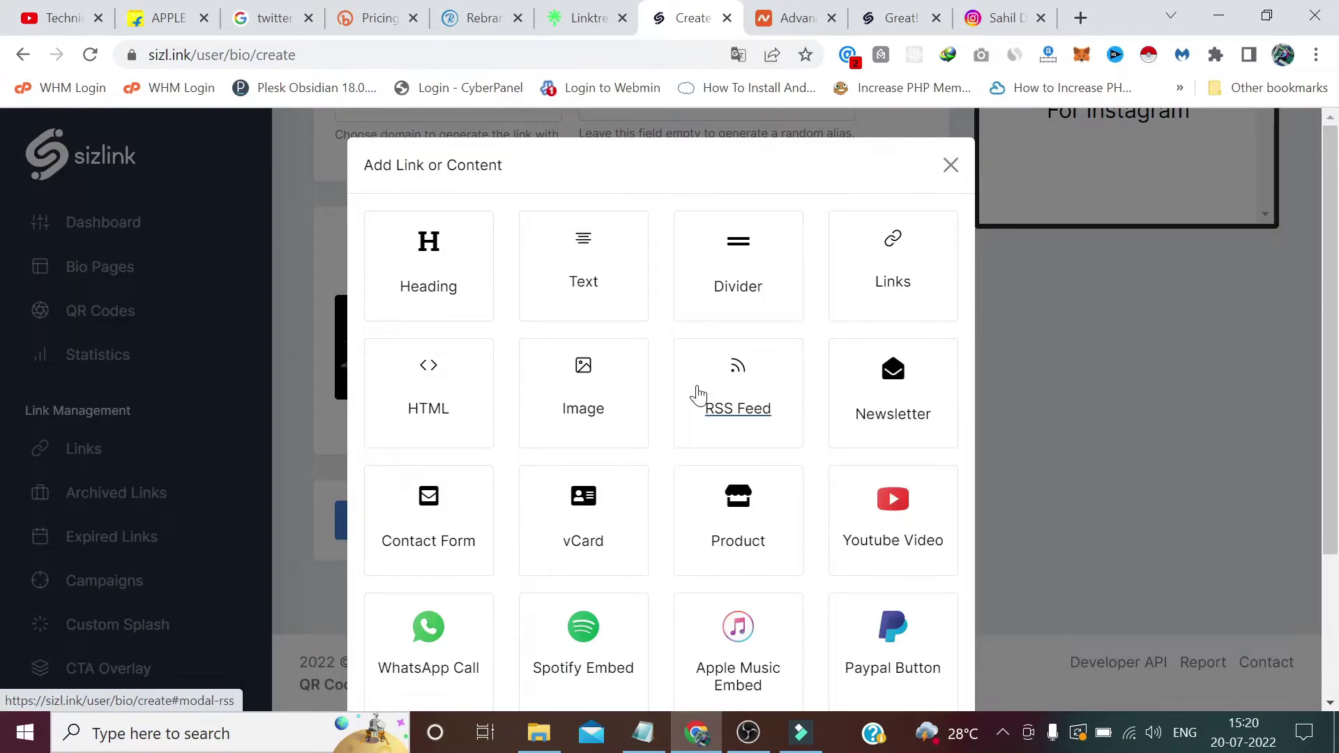
{"action": "left_click", "coordinate": [892, 272]}
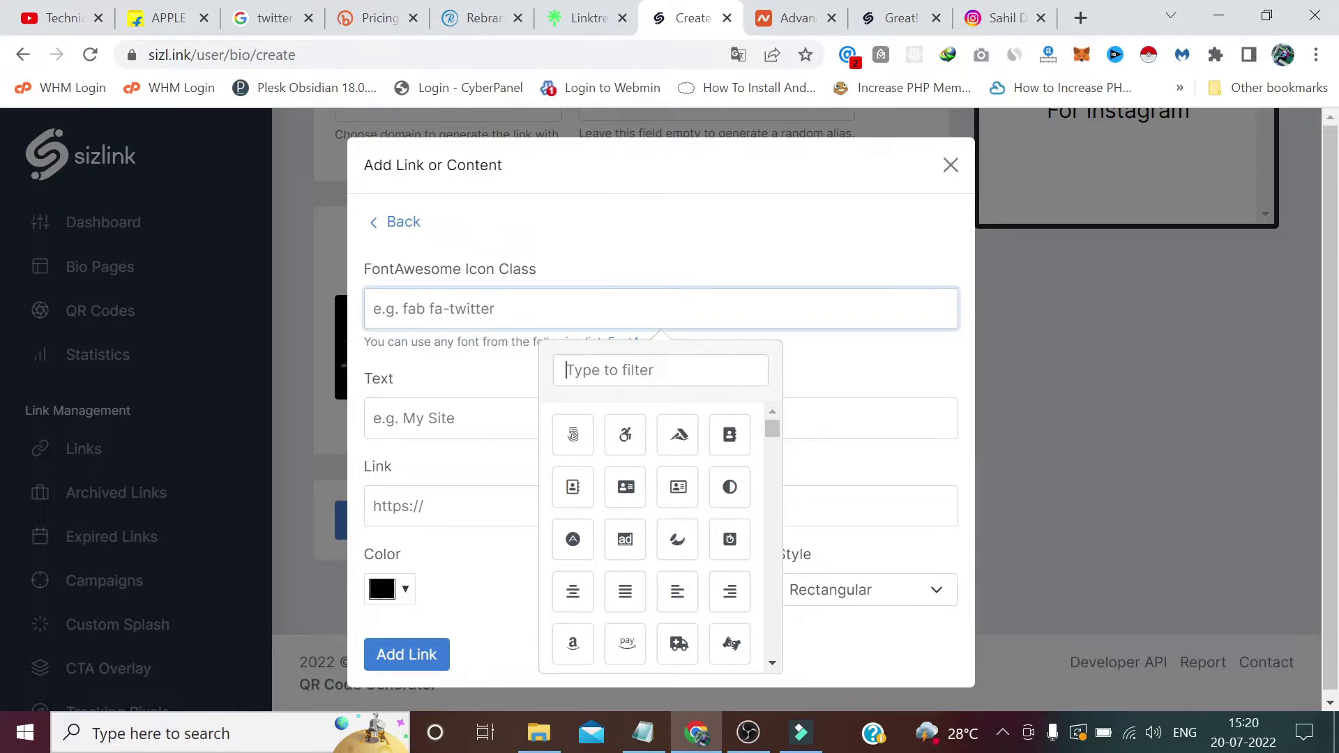
{"action": "type", "text": "you"}
{"action": "key", "text": "Tab"}
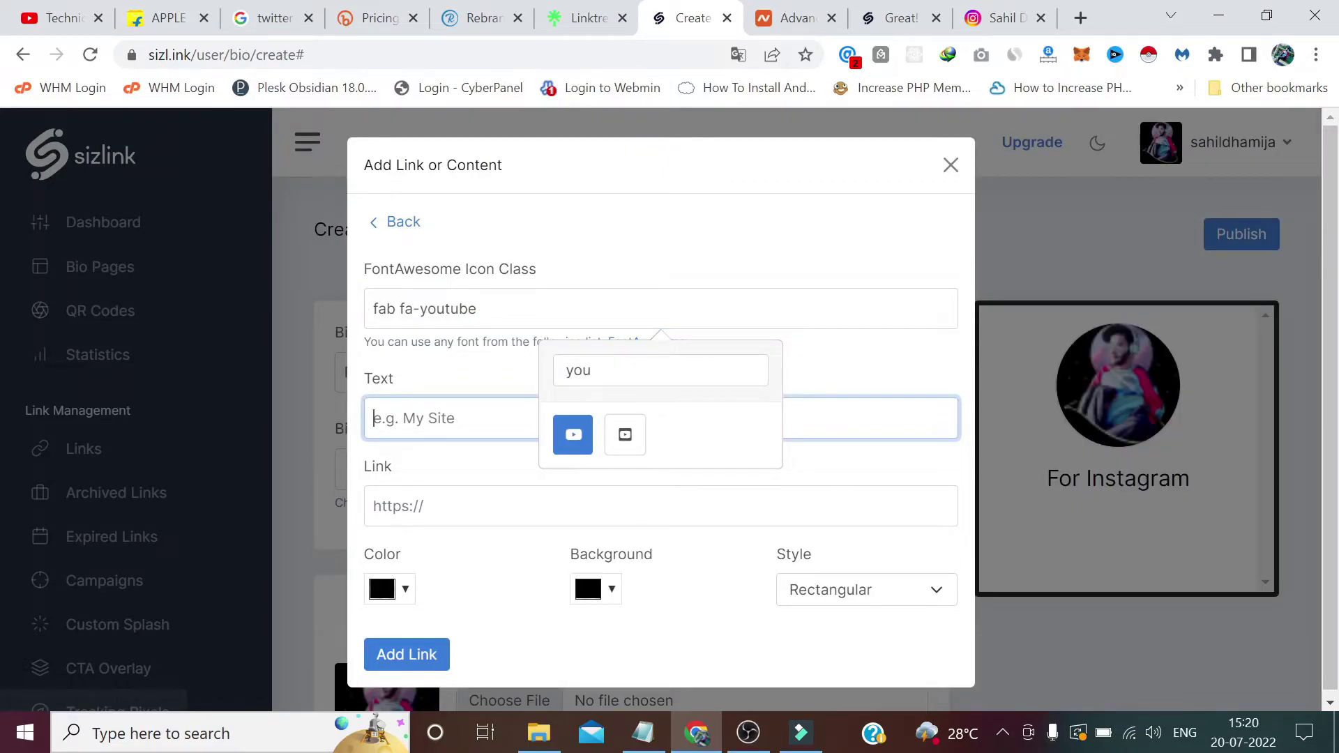
- Set the link's text to My Channel, enter the YouTube channel's URL and add the link to the bio page
{"action": "type", "text": "My Chann"}
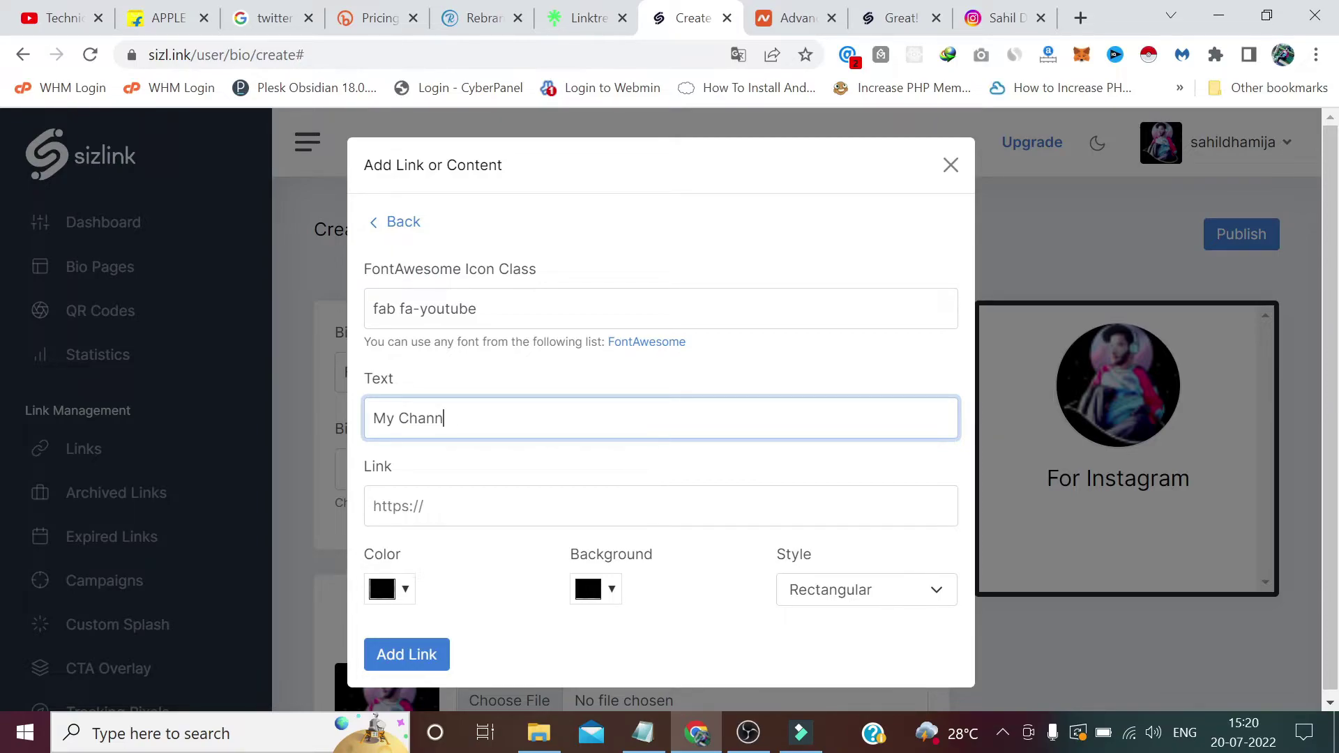
{"action": "type", "text": "el"}
{"action": "key", "text": "Tab"}
{"action": "type", "text": "https://www.youtube.com/channel/UCbBlJDZwEfYpVT5MX2t6X8Q"}
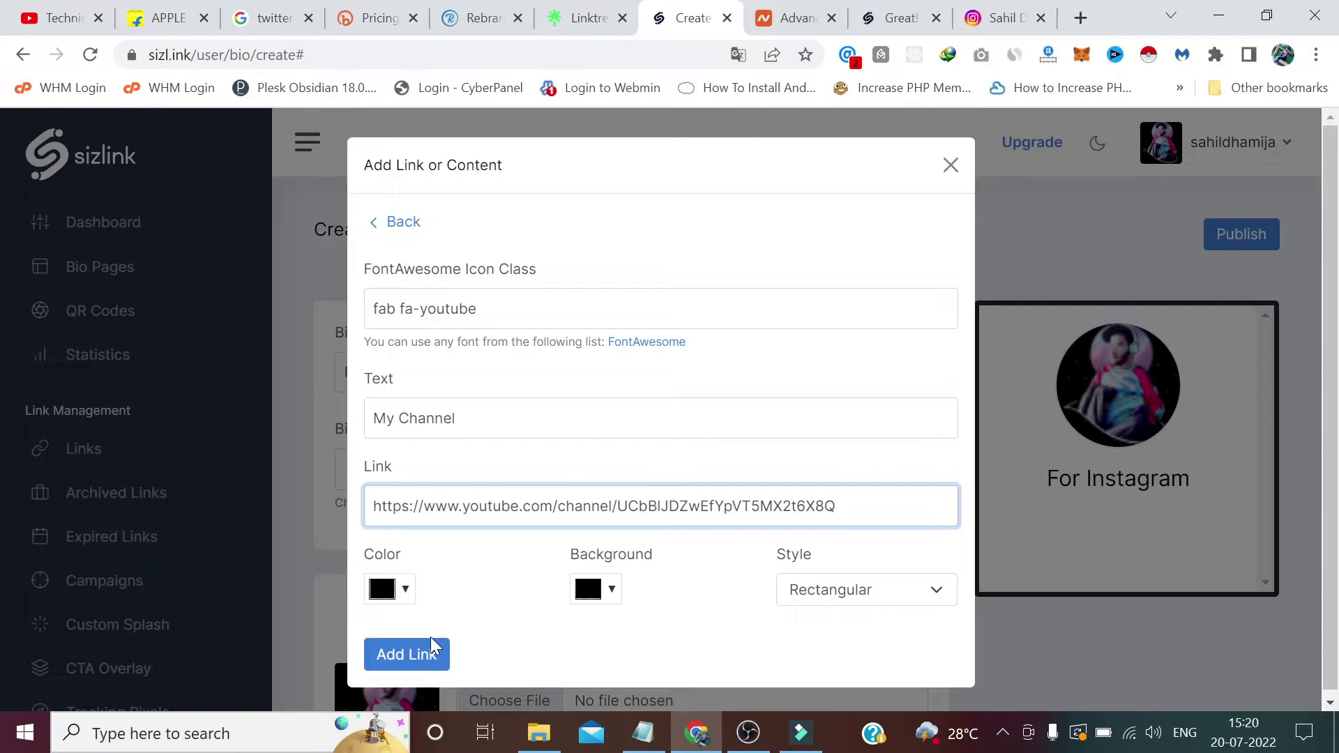
{"action": "left_click", "coordinate": [407, 654]}
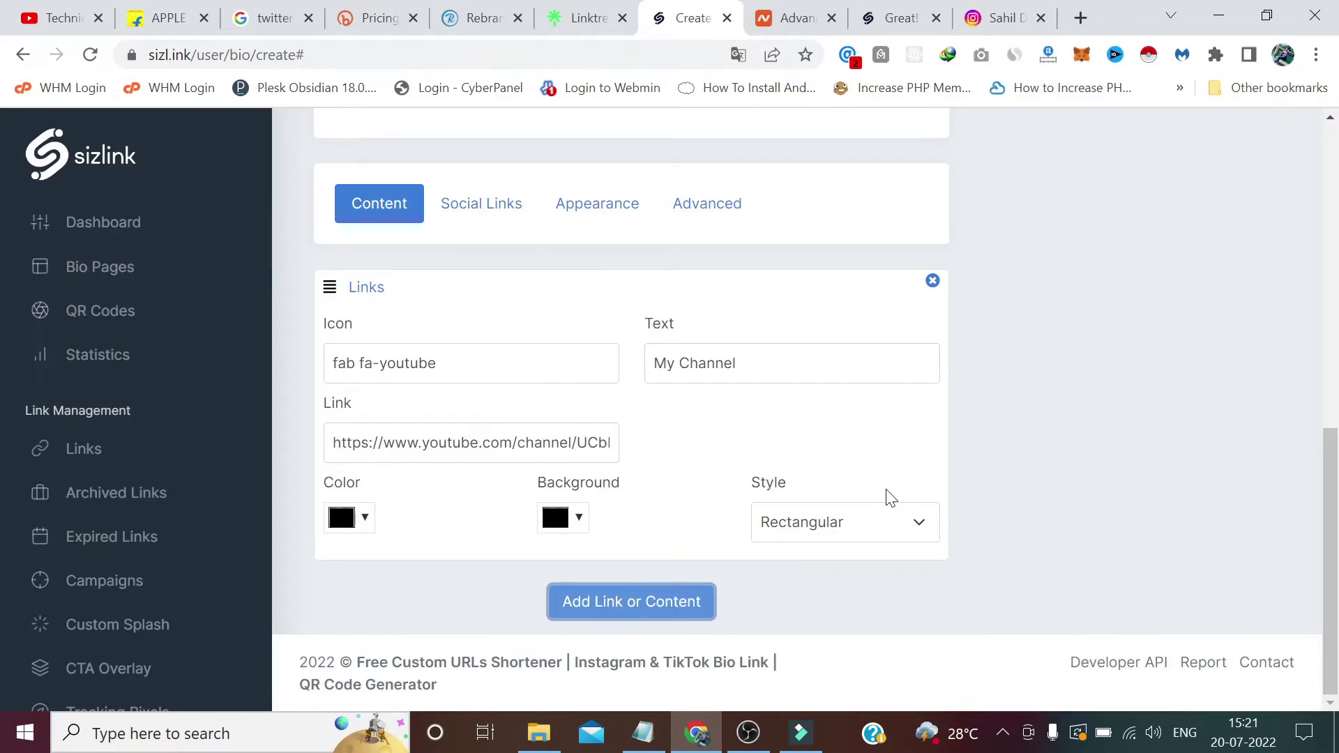
- Publish the bio page and test its custom domain address ending in /sd-bio in the browser
{"action": "scroll", "coordinate": [1047, 349], "scroll_direction": "up", "scroll_amount": 10}
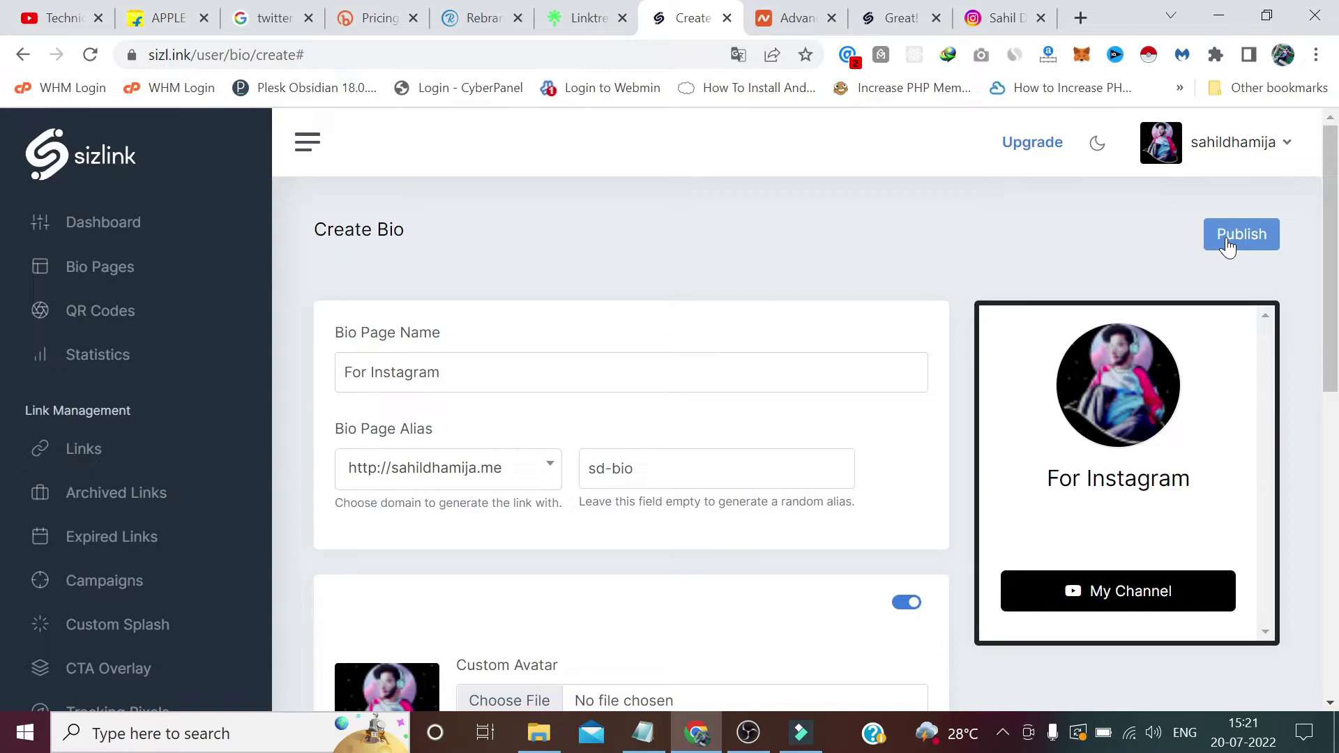
{"action": "left_click", "coordinate": [1242, 235]}
{"action": "key", "text": "ctrl+Tab"}
{"action": "key", "text": "ctrl+Tab"}
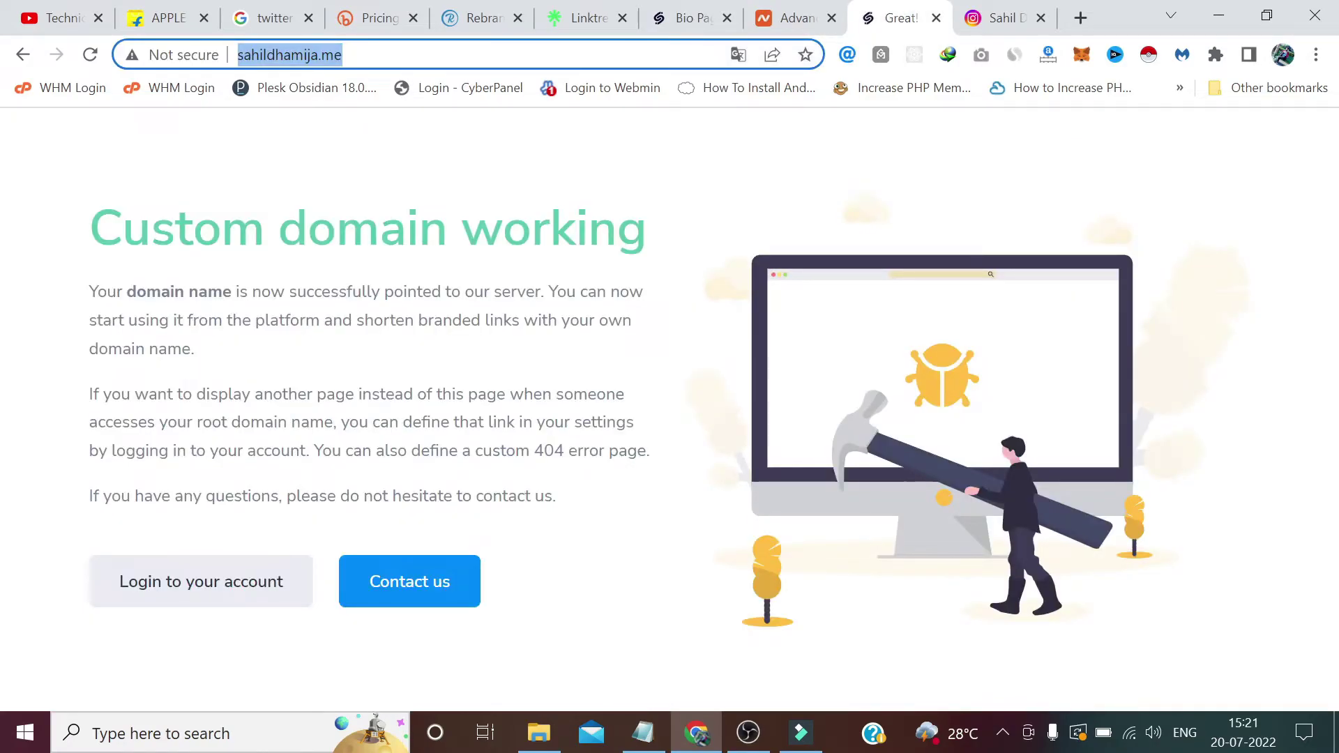
{"action": "type", "text": "http://sahildhamija.me/sd-bio"}
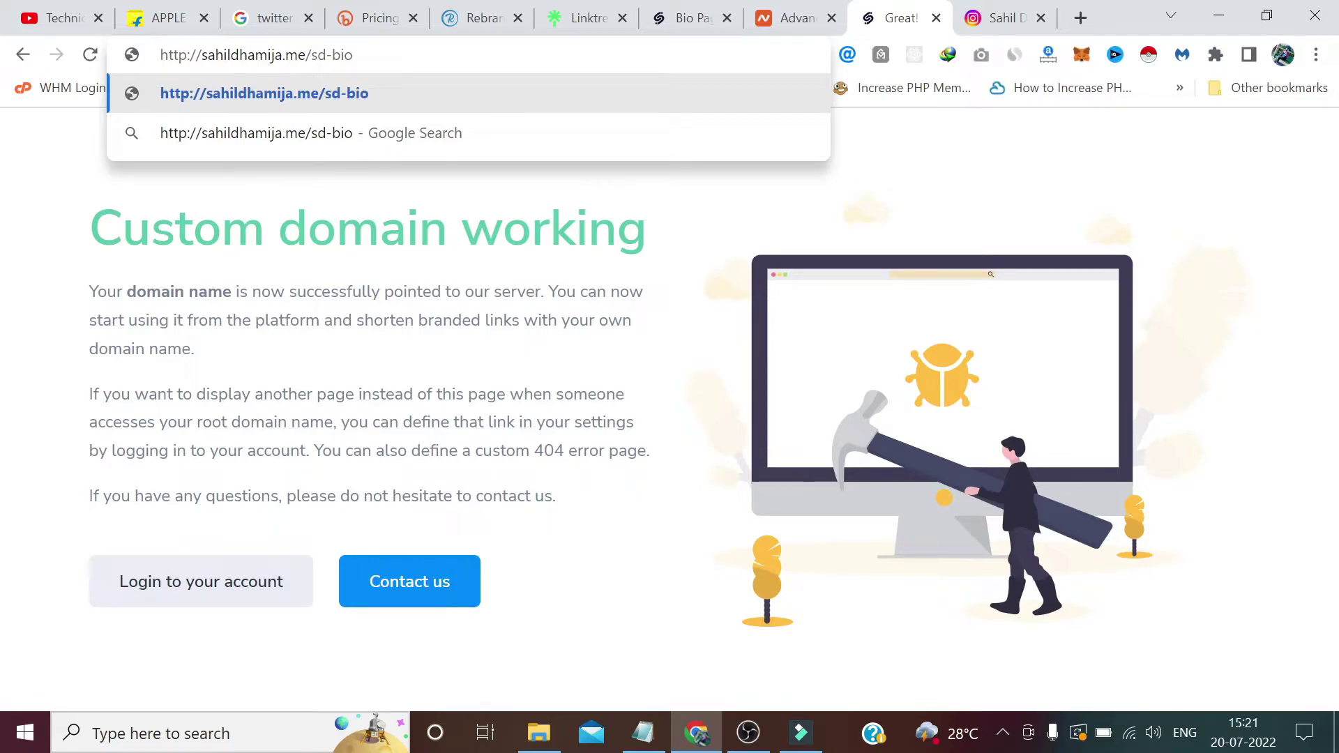
{"action": "key", "text": "Return"}
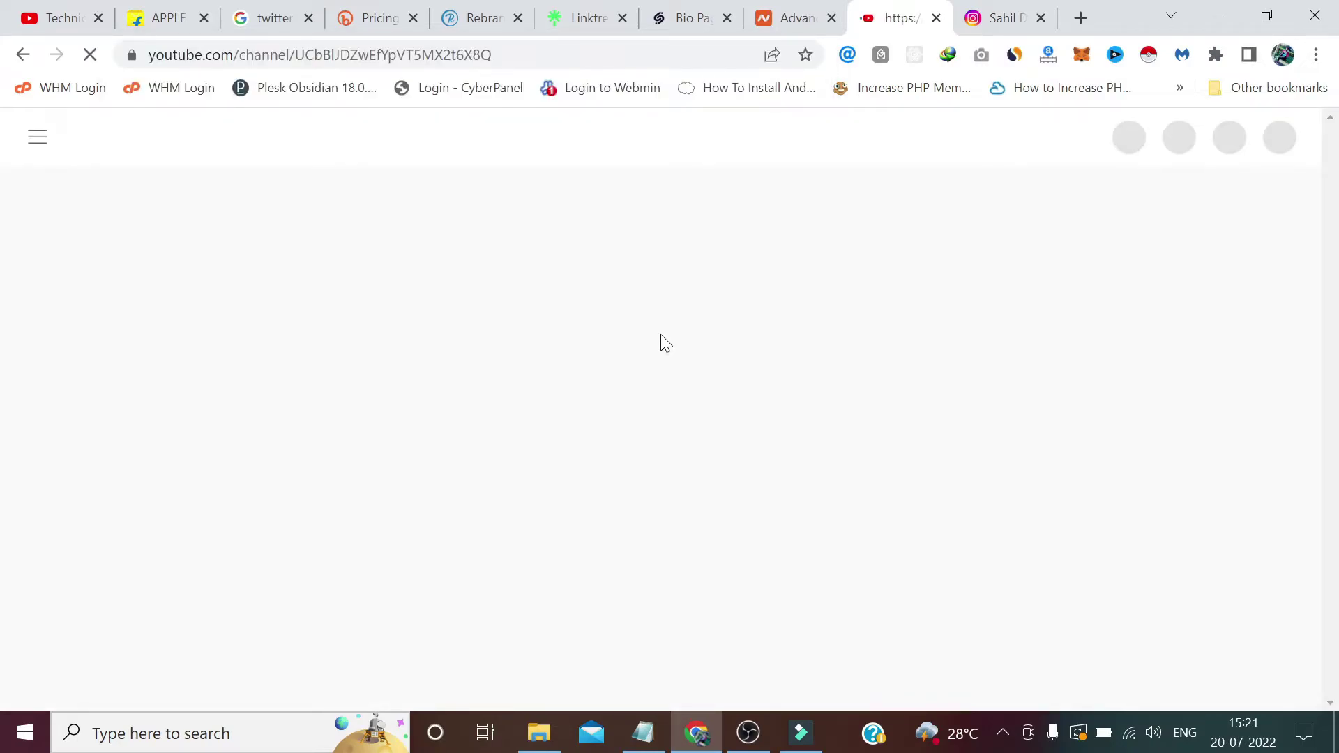
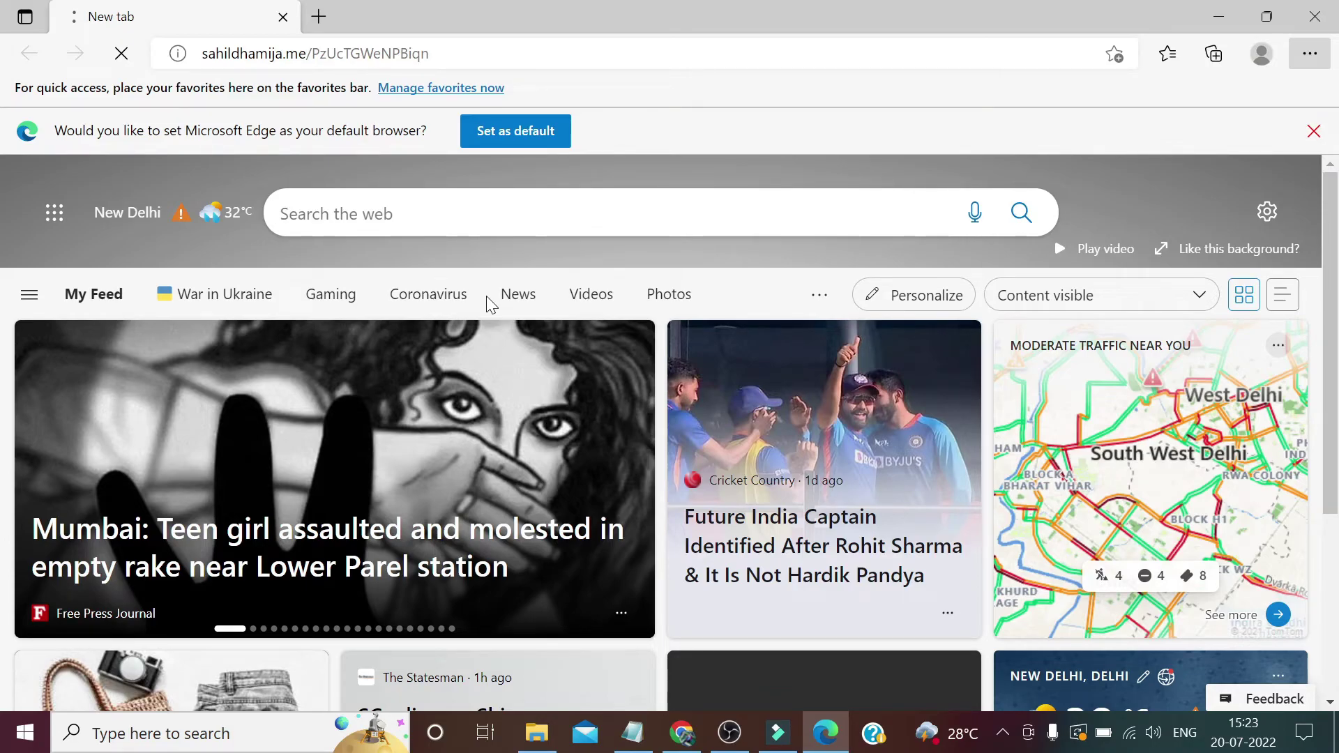
- Switch back to Chrome and review the link clicks and recent activity on the sizl.ink dashboard
{"action": "key", "text": "alt+Tab"}
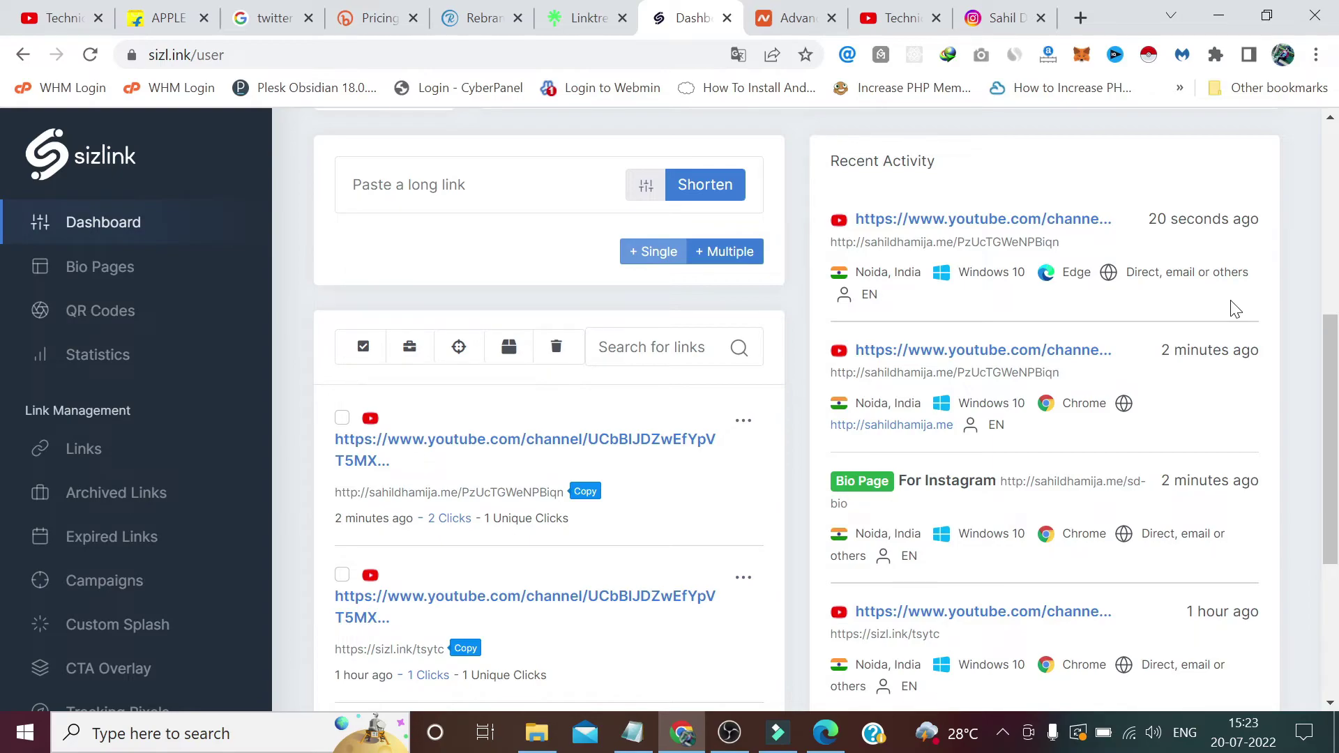
{"action": "scroll", "coordinate": [1337, 413], "scroll_direction": "up", "scroll_amount": 6}
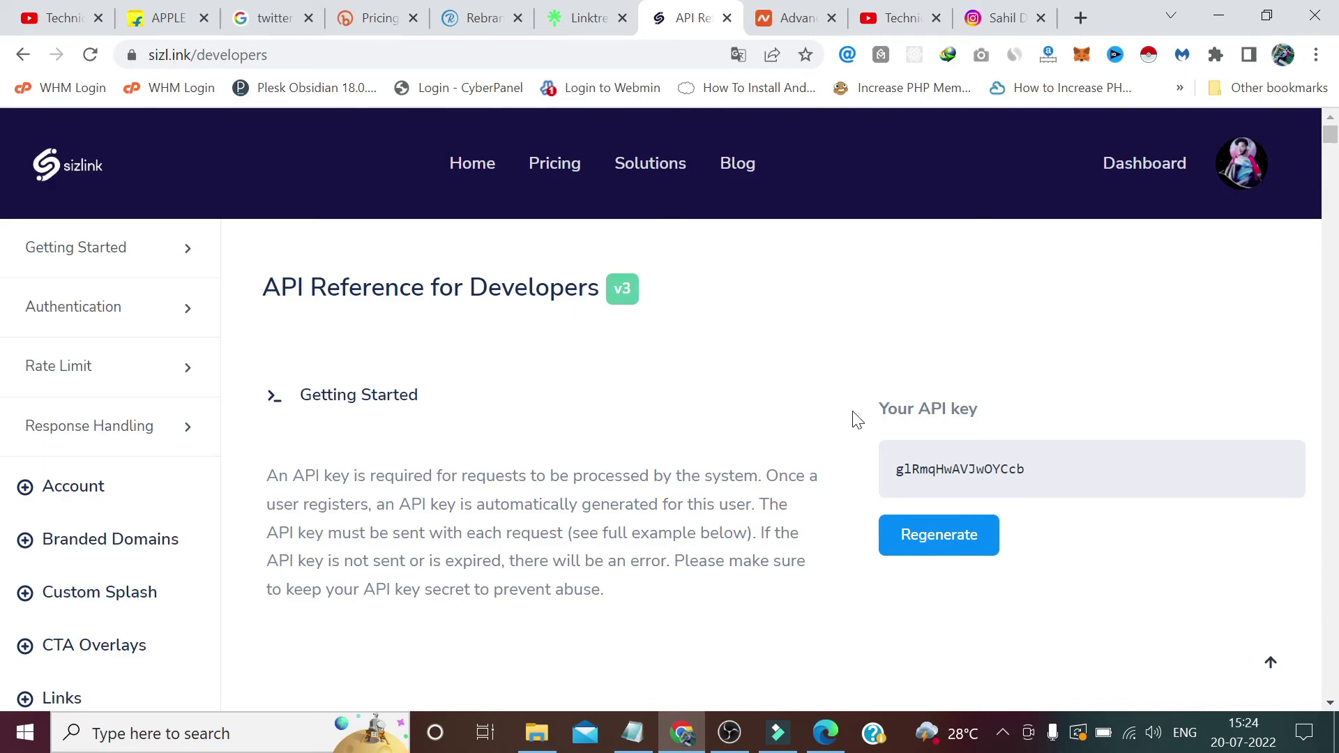
- Look through the API Reference for Developers, including the Rate Limit and Response Handling sections
{"action": "scroll", "coordinate": [857, 419], "scroll_direction": "down", "scroll_amount": 8}
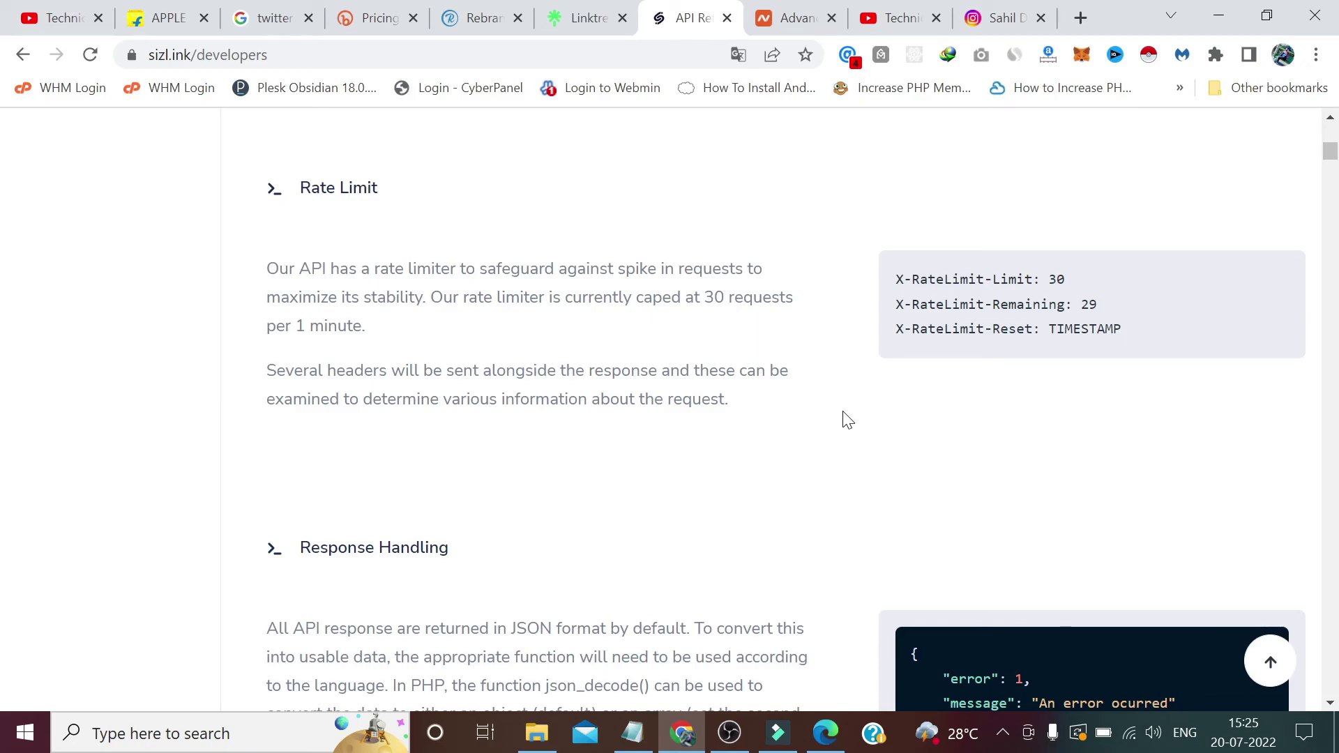
{"action": "scroll", "coordinate": [736, 383], "scroll_direction": "up", "scroll_amount": 10}
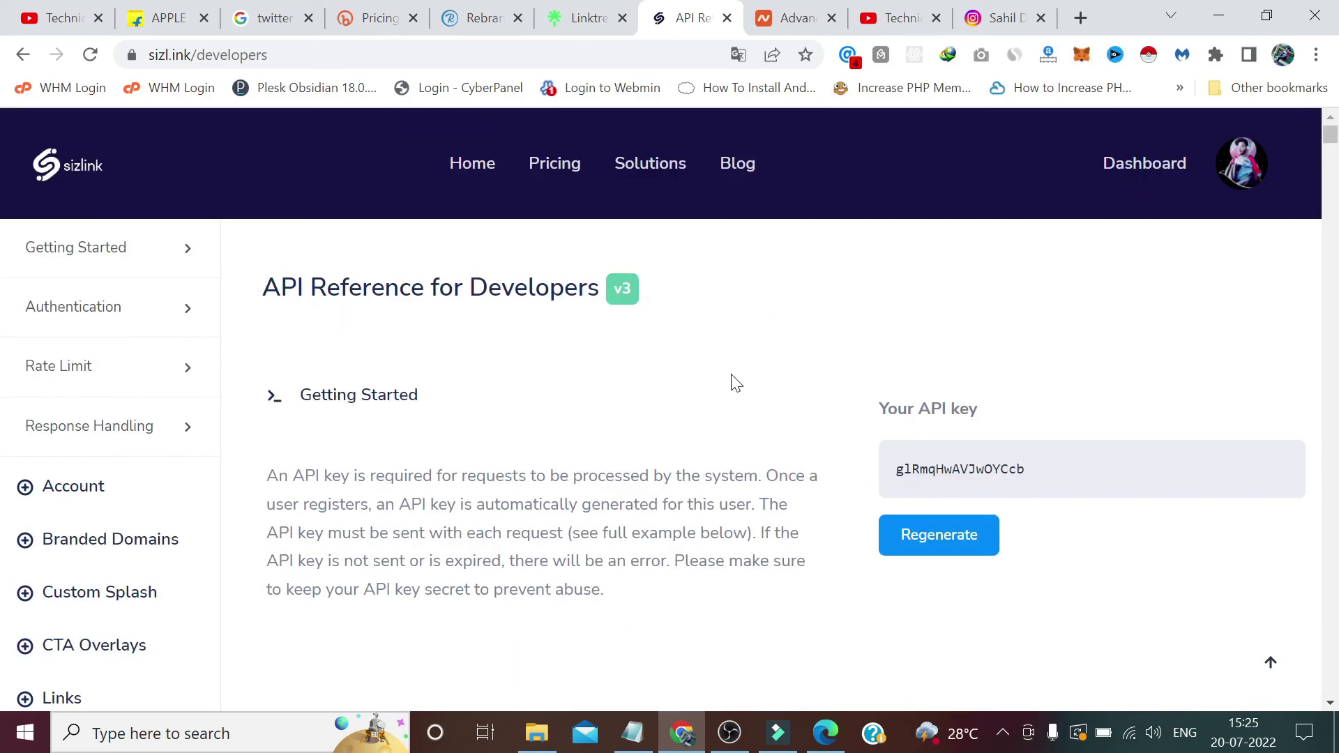